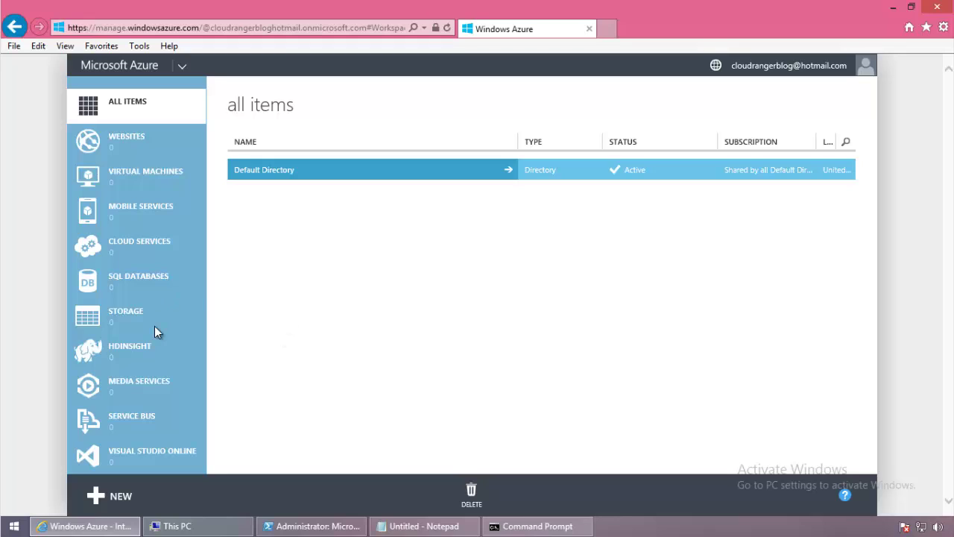
Go to the Networks section and start creating a new virtual network.
scroll(202, 224, "down", 3)
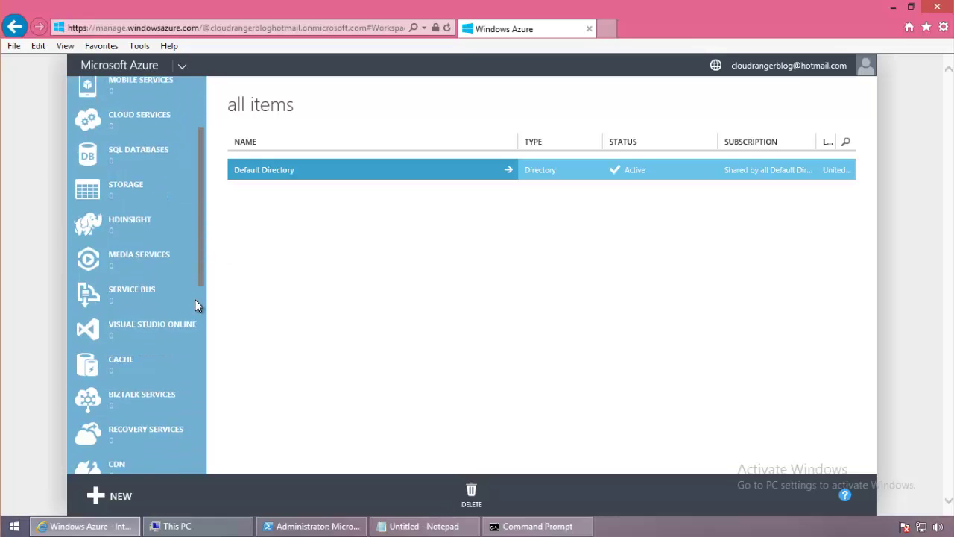
left_click_drag(194, 299, 199, 424)
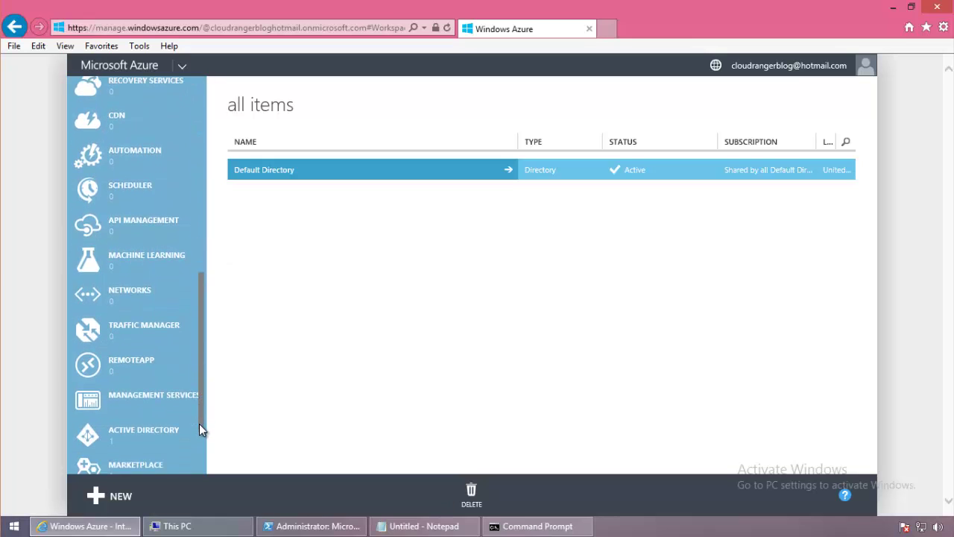
left_click(166, 290)
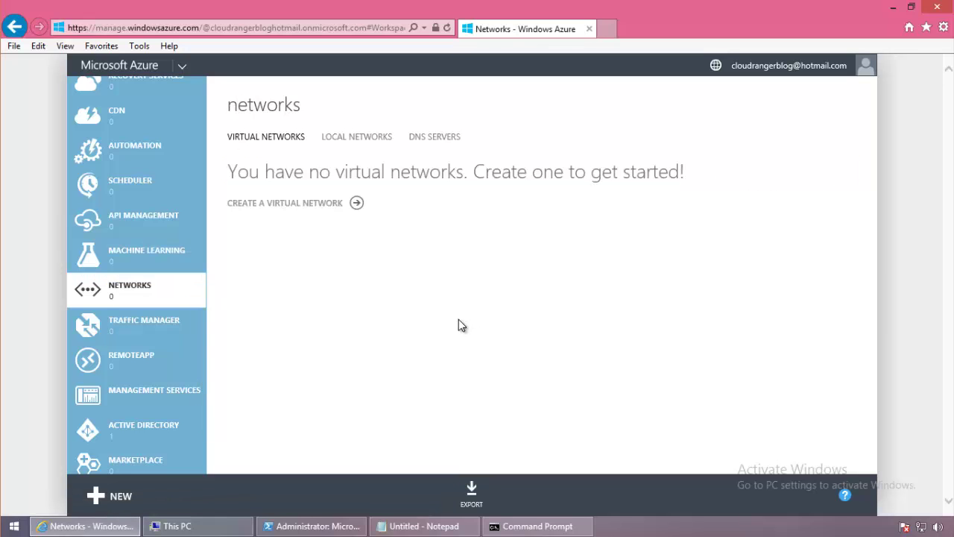
left_click(286, 210)
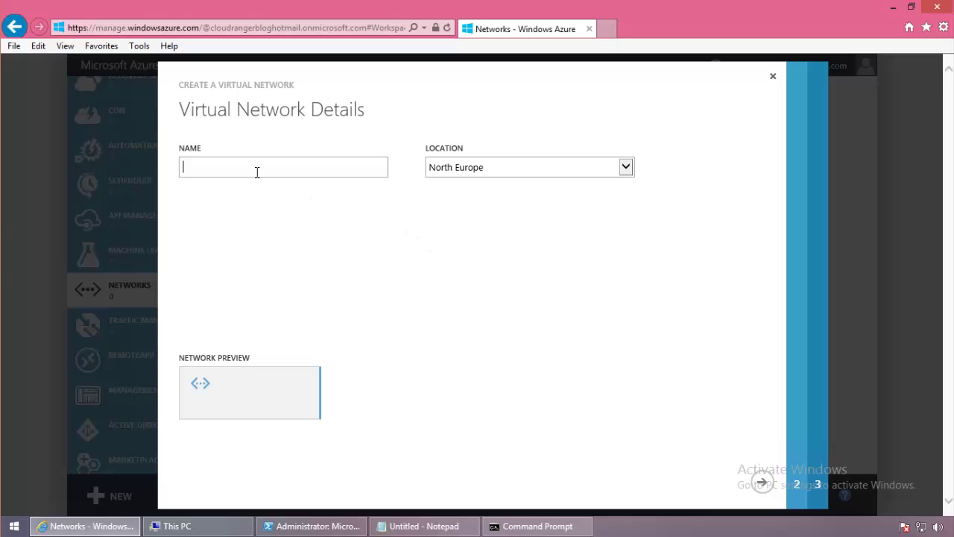
Name the network VNetEast, set its location to East US 2, and continue.
type("VNetEast")
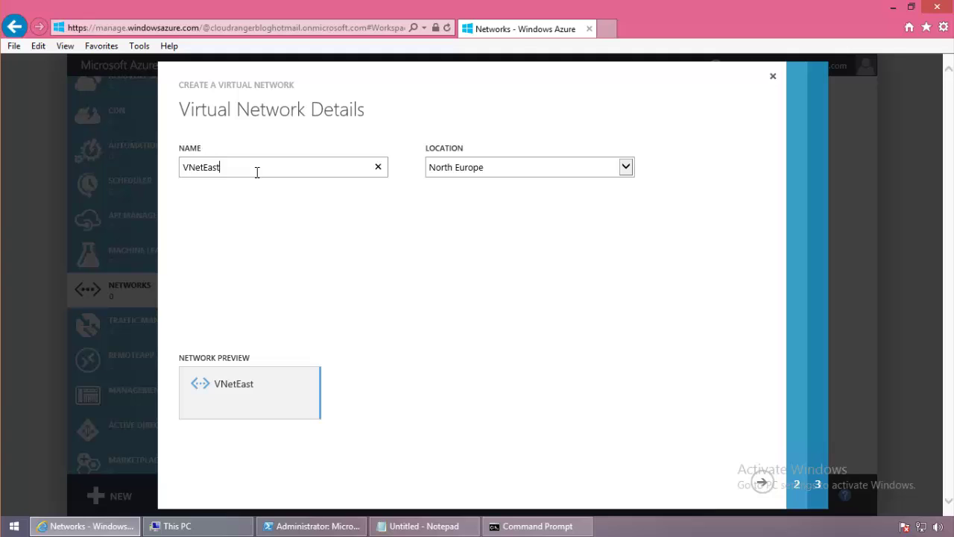
left_click(627, 168)
left_click(488, 192)
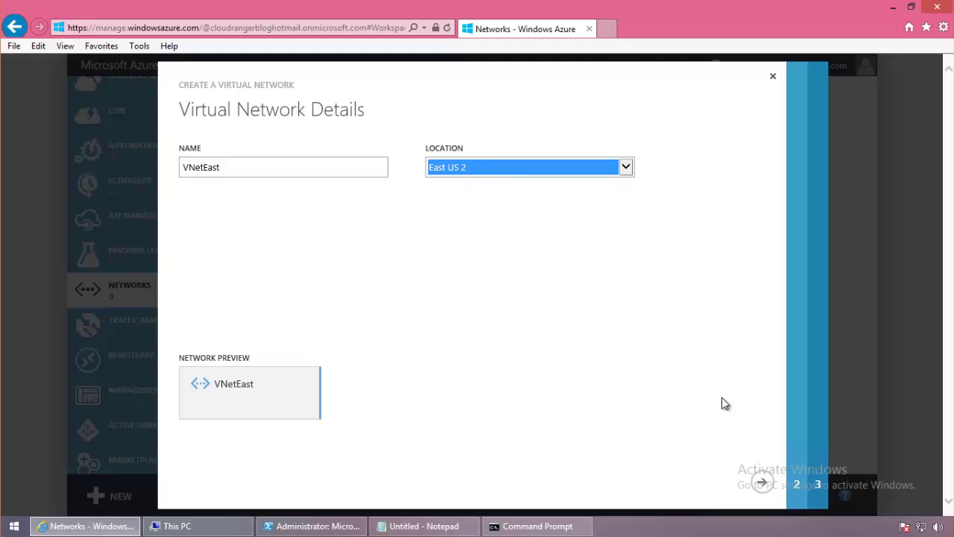
left_click(761, 482)
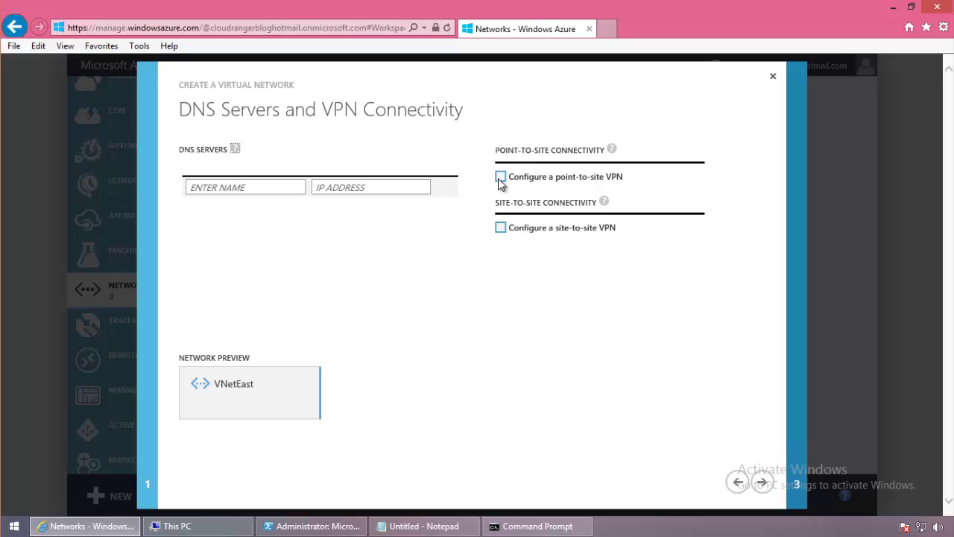
Enable site-to-site VPN for VNetEast, leave point-to-site off, and continue.
left_click(500, 180)
left_click(500, 176)
left_click(500, 229)
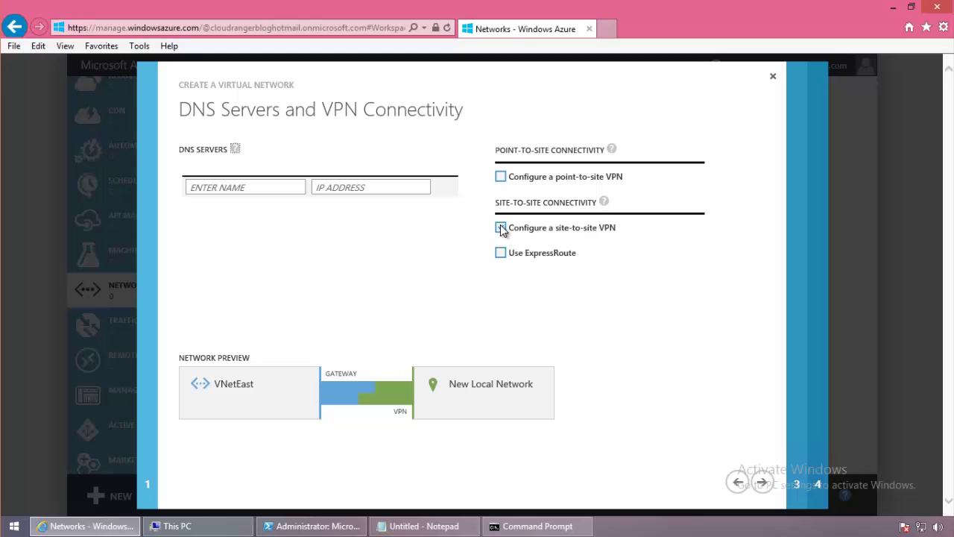
left_click(501, 228)
left_click(767, 486)
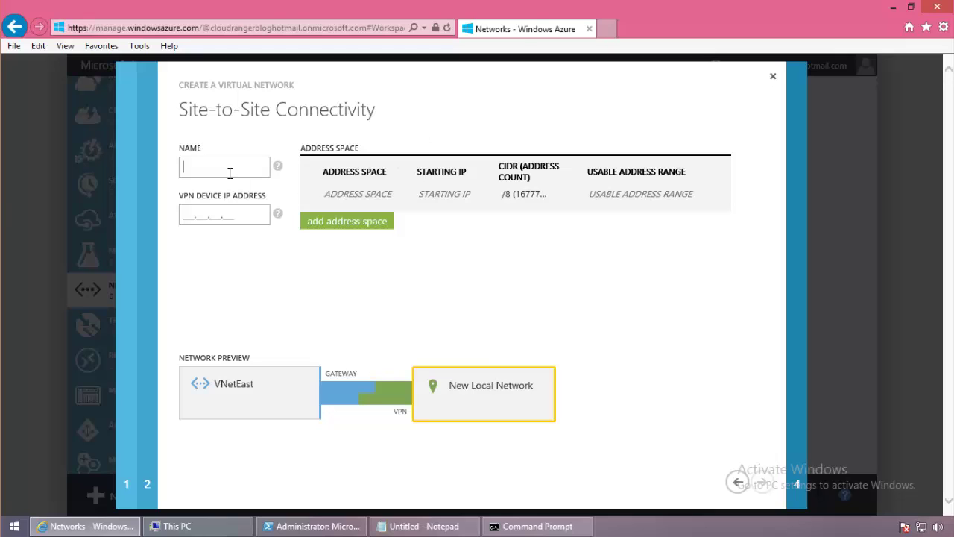
Name the site-to-site local network toronto-dc, replacing 'on-prem', and move to the VPN device IP field.
type("on-prem")
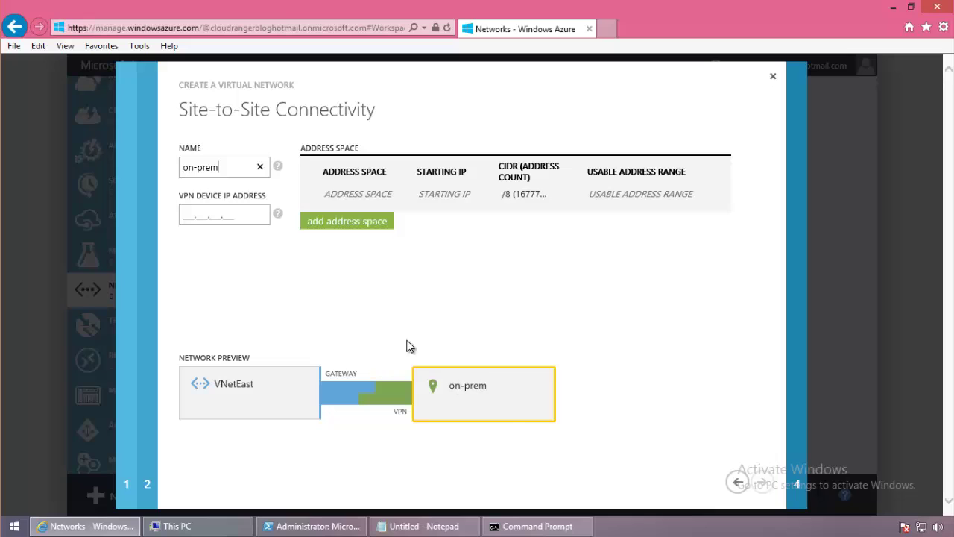
key("ctrl+a")
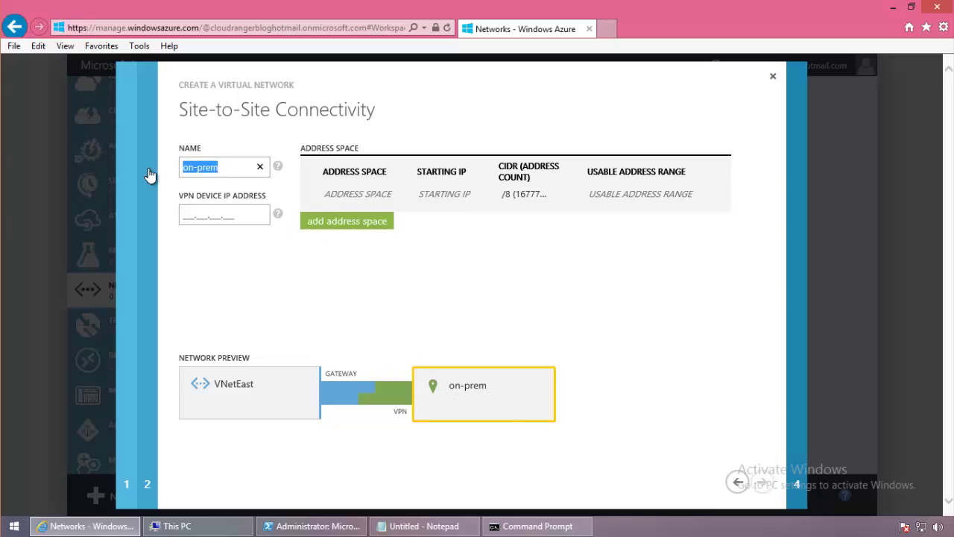
type("toron")
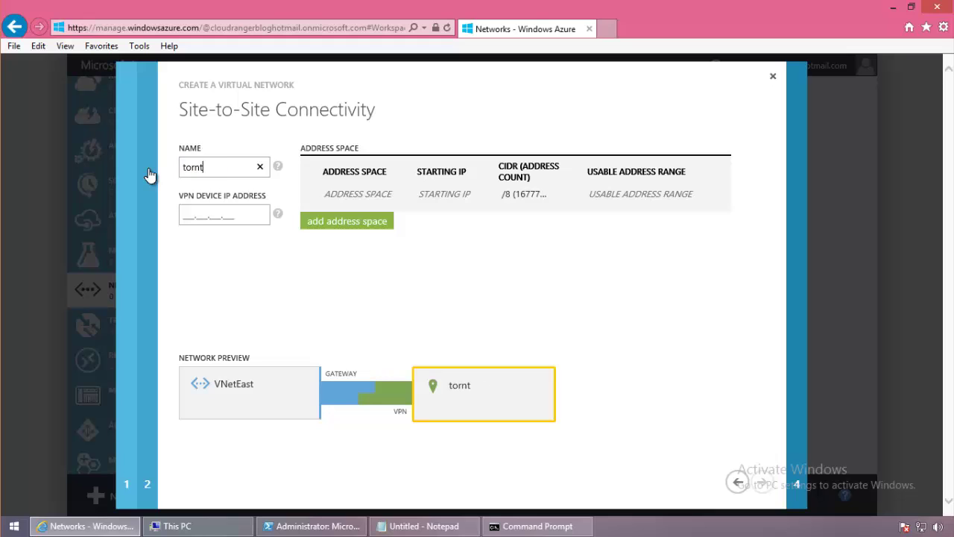
key("BackSpace")
key("BackSpace")
type("onto-dc")
left_click(188, 213)
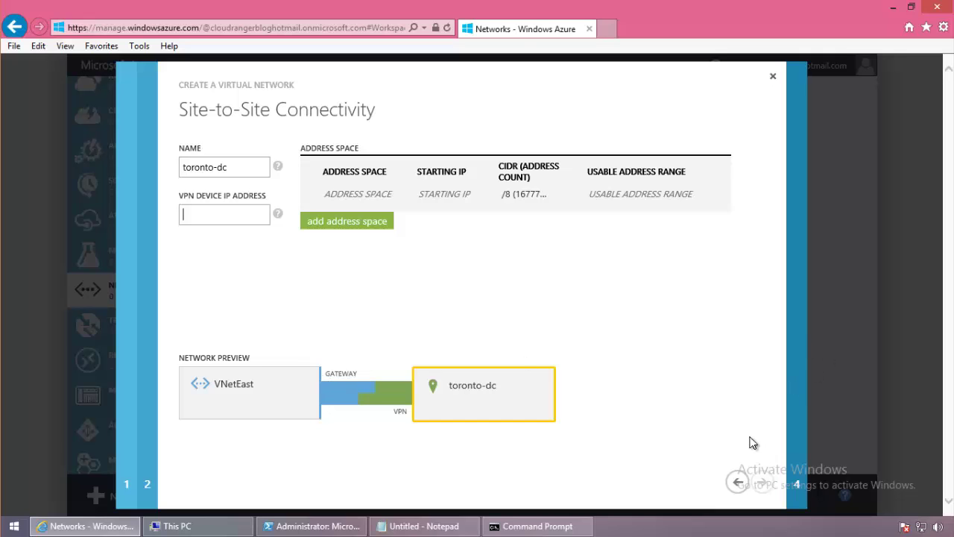
Return to the VPN options, disable site-to-site VPN, and proceed to address spaces.
left_click(737, 481)
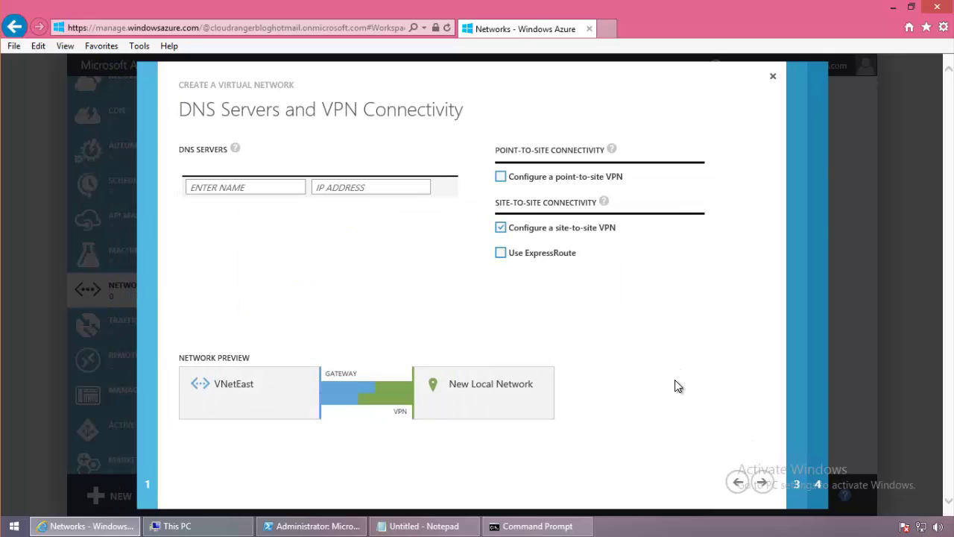
left_click(505, 228)
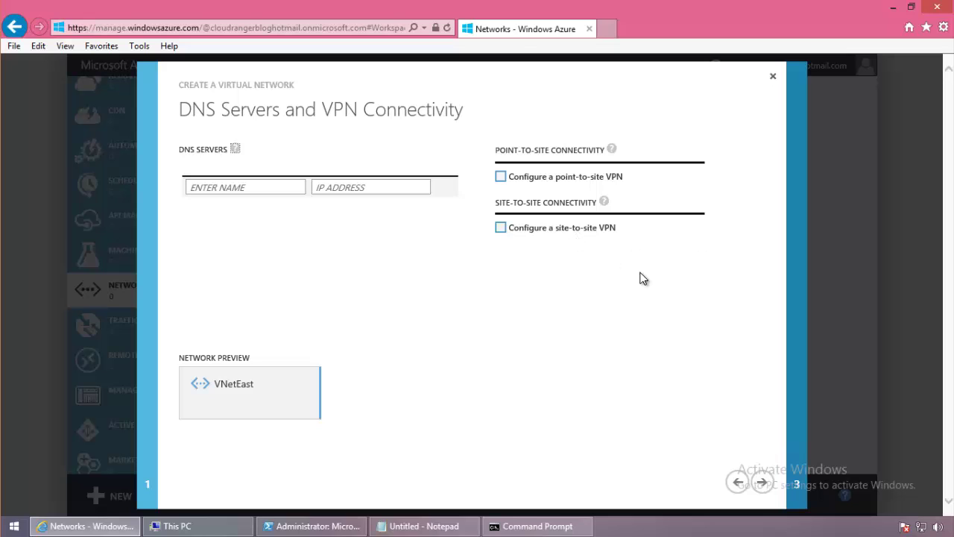
left_click(762, 482)
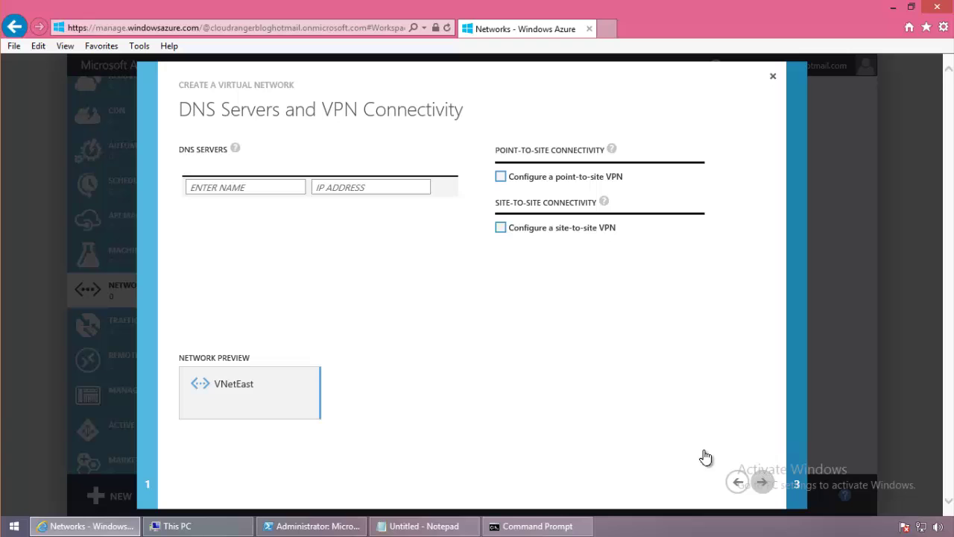
Change the address space starting IP to 10.1.0.0.
left_click(321, 181)
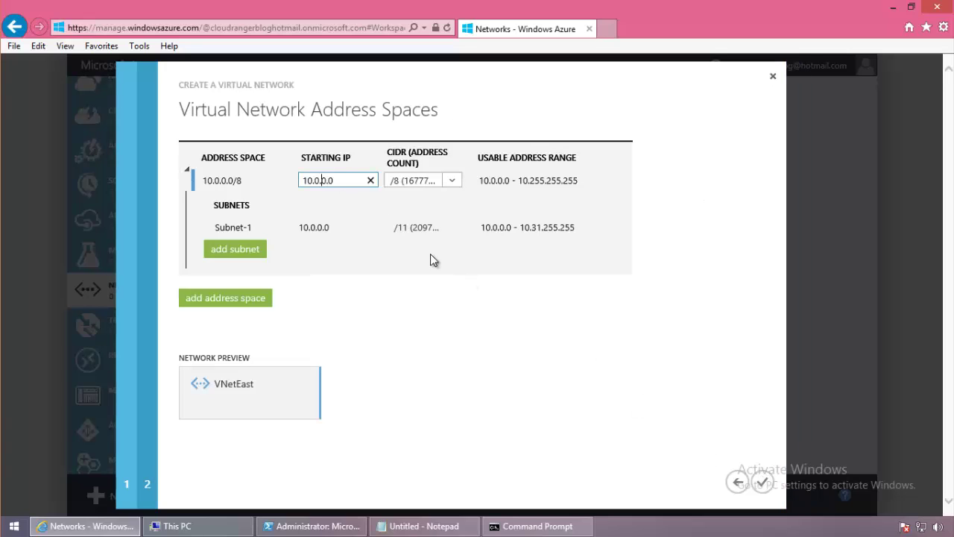
key("Left")
key("Left")
mouse_move(329, 224)
key("Delete")
type("1")
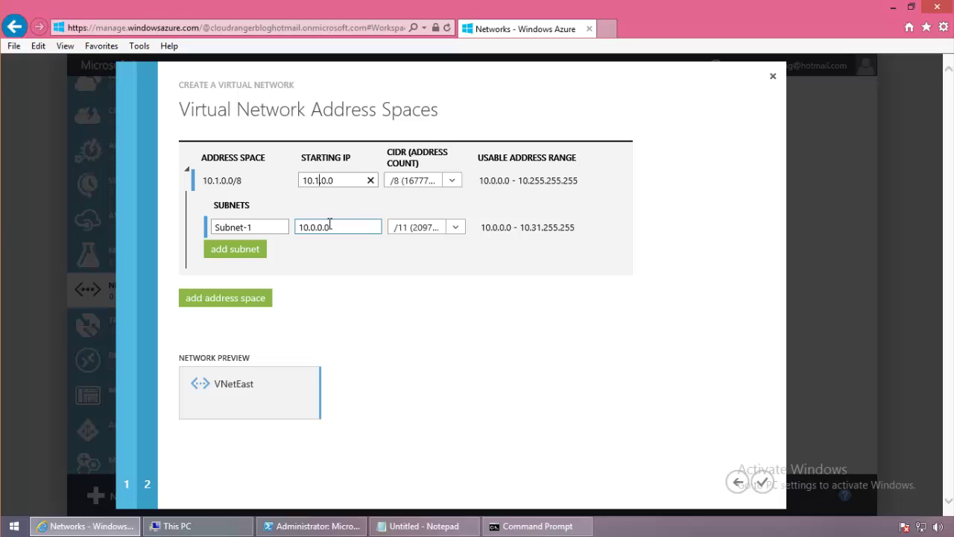
Size the address space at /16 and finish creating VNetEast.
left_click(449, 181)
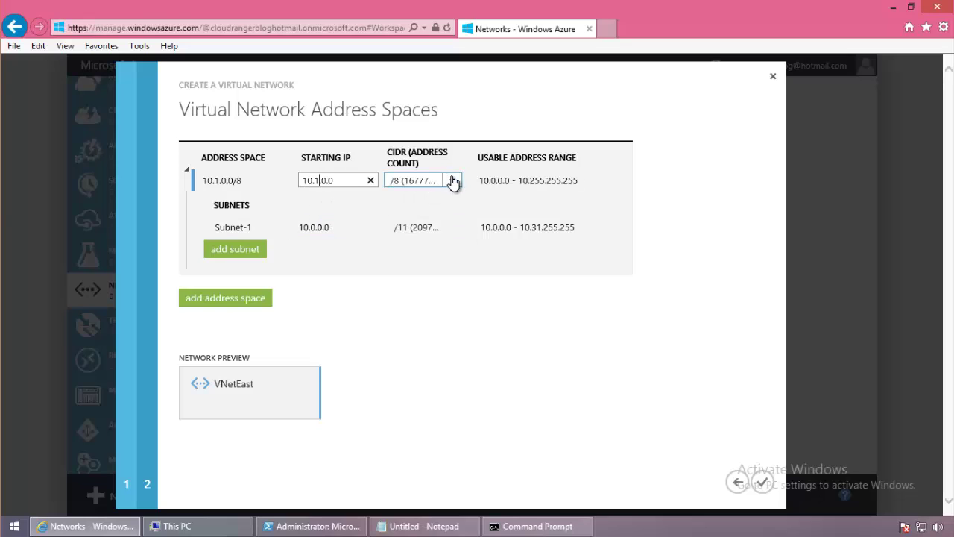
scroll(470, 231, "down", 2)
scroll(471, 237, "down", 5)
scroll(471, 237, "up", 3)
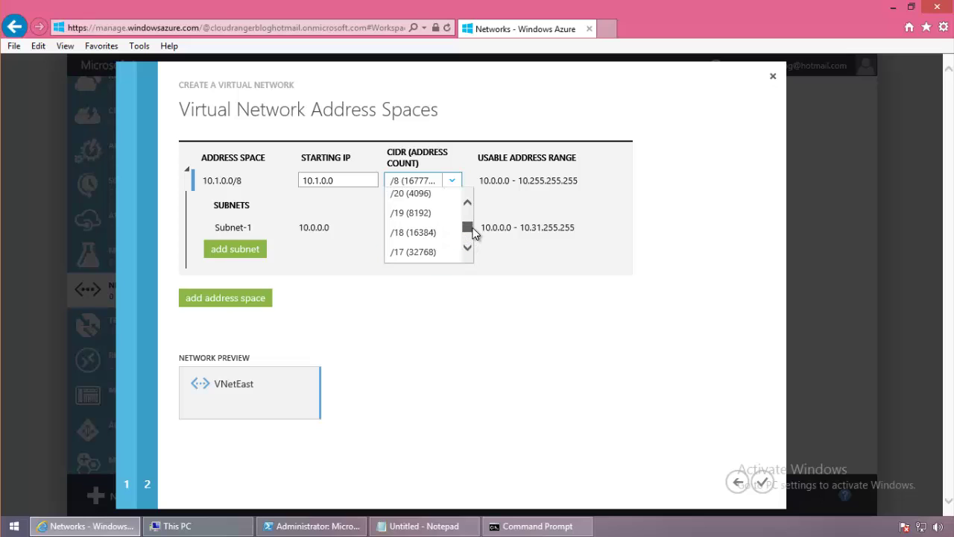
scroll(473, 238, "down", 2)
scroll(474, 237, "up", 1)
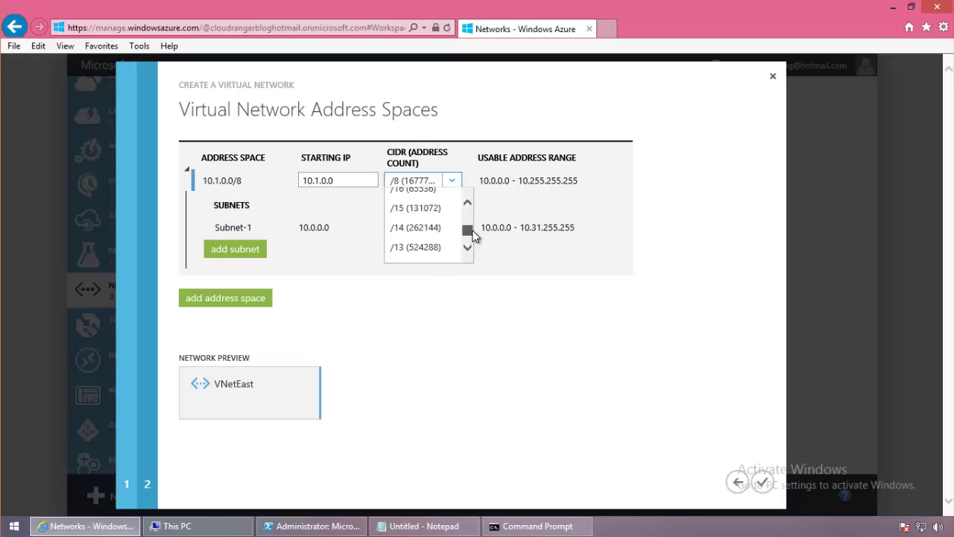
scroll(469, 204, "up", 2)
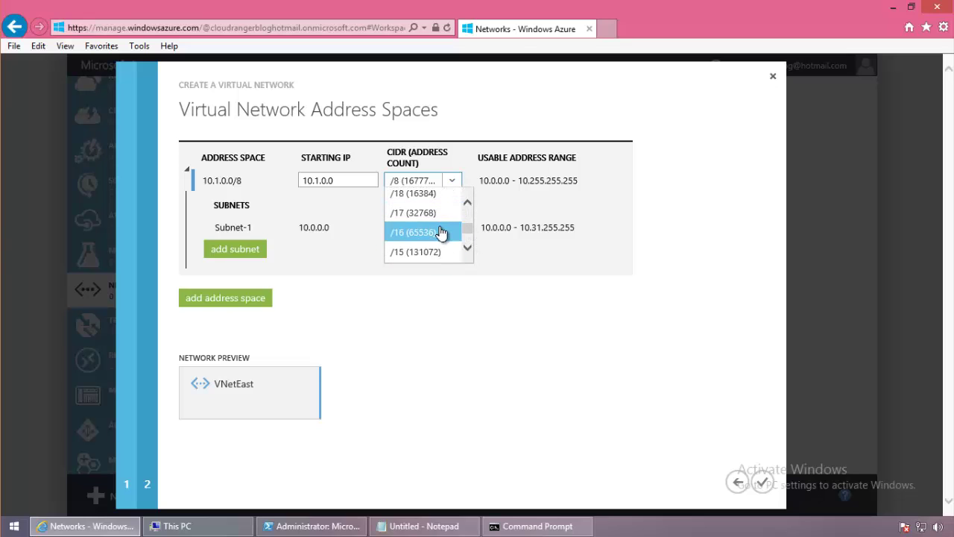
left_click(441, 233)
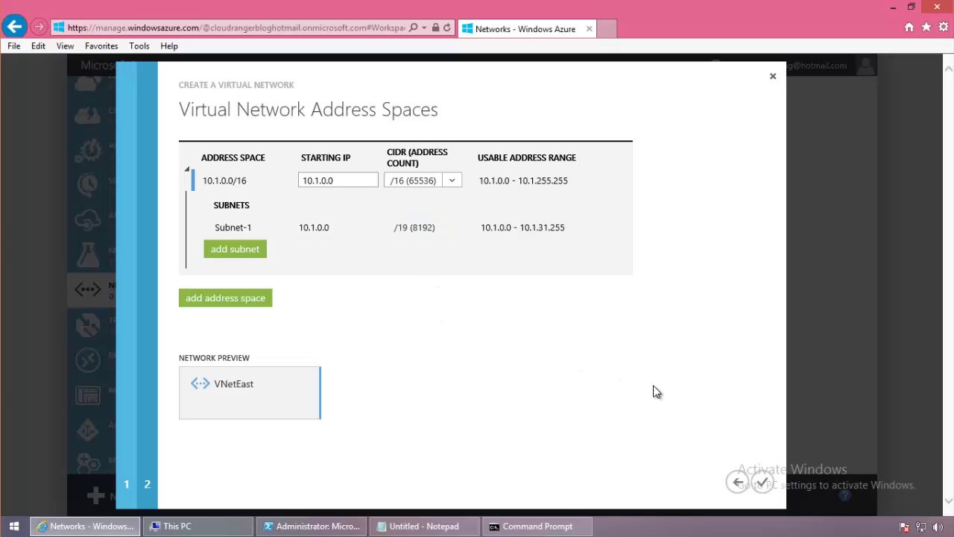
left_click(761, 482)
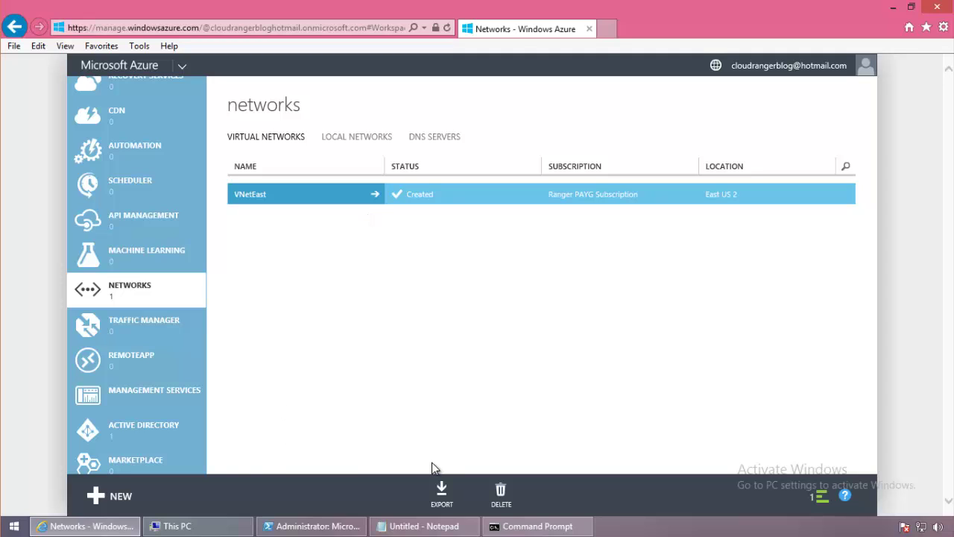
Start a custom virtual network named VNetWest in West US and continue.
left_click(119, 496)
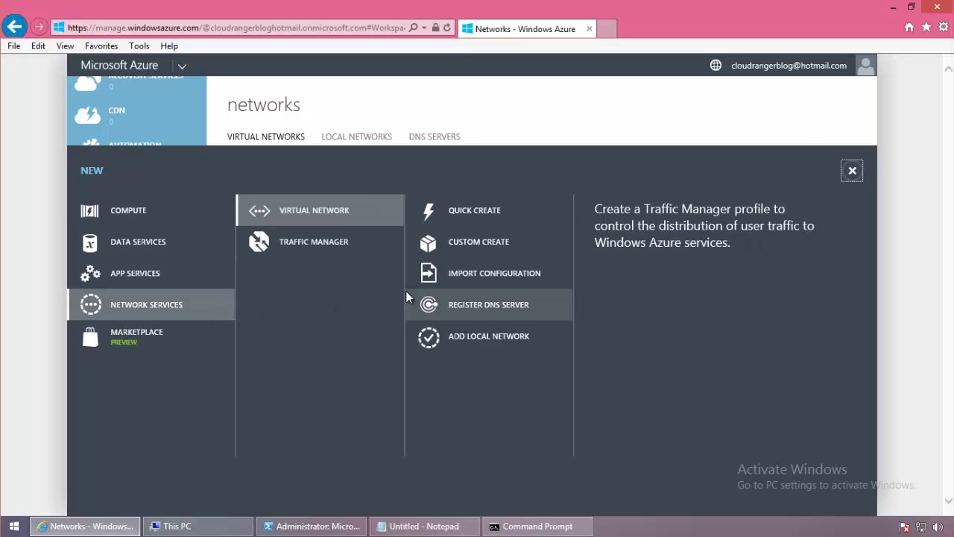
left_click(472, 246)
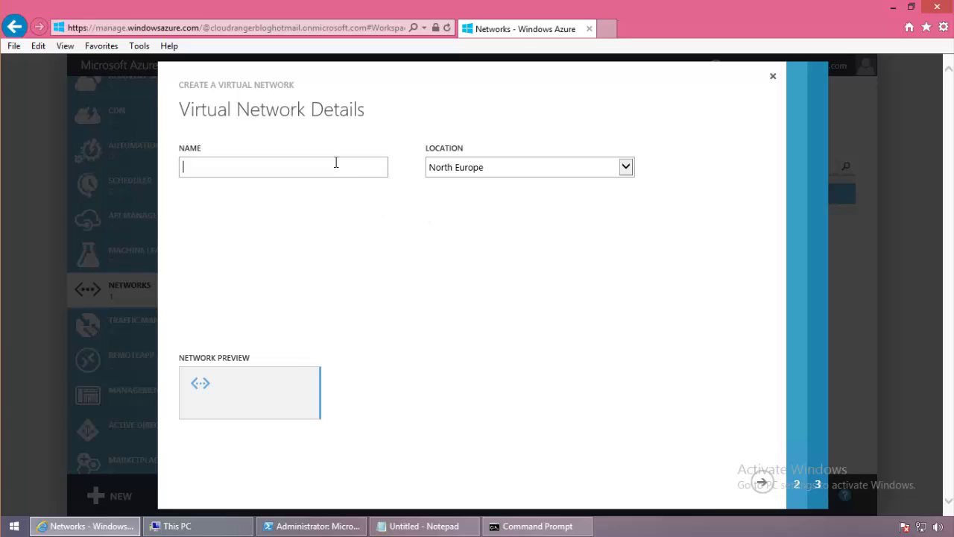
type("VNetWest")
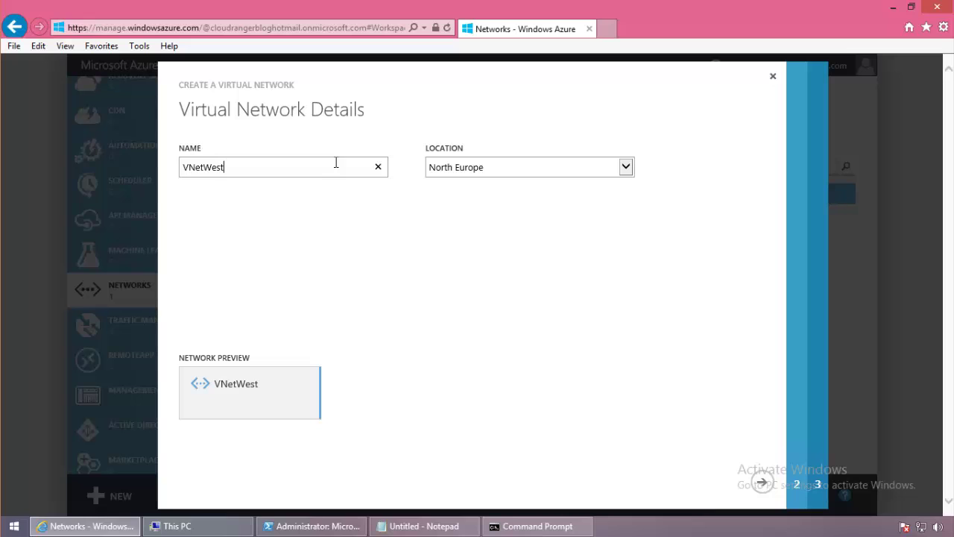
left_click(633, 176)
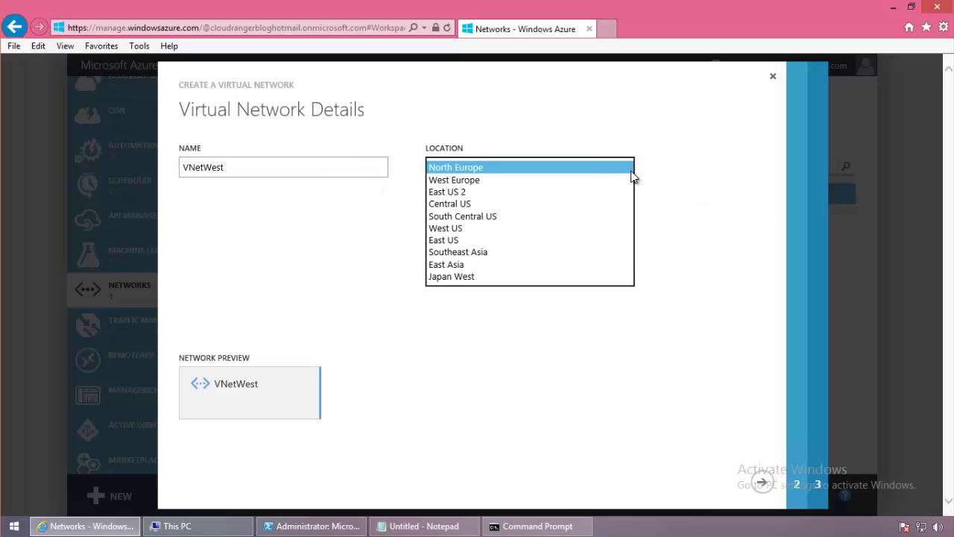
left_click(510, 229)
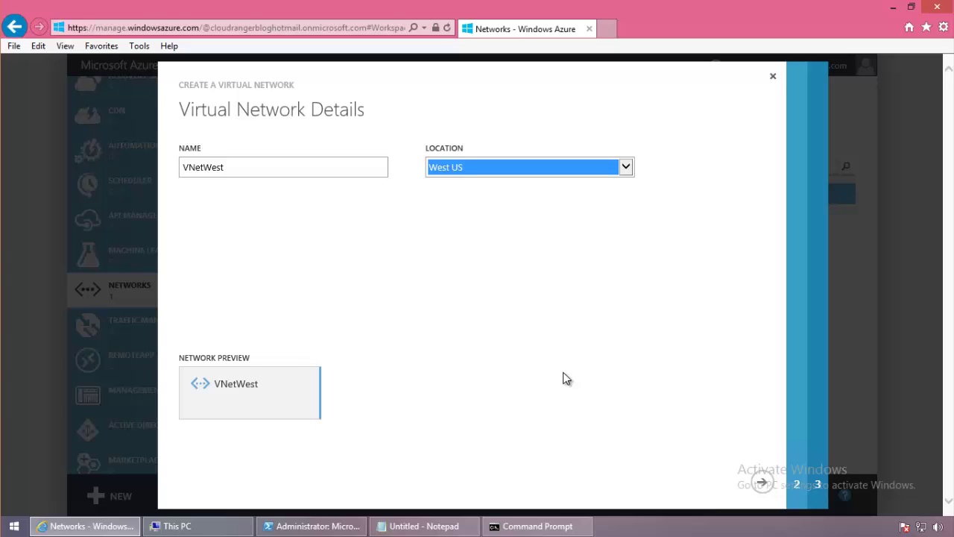
left_click(760, 482)
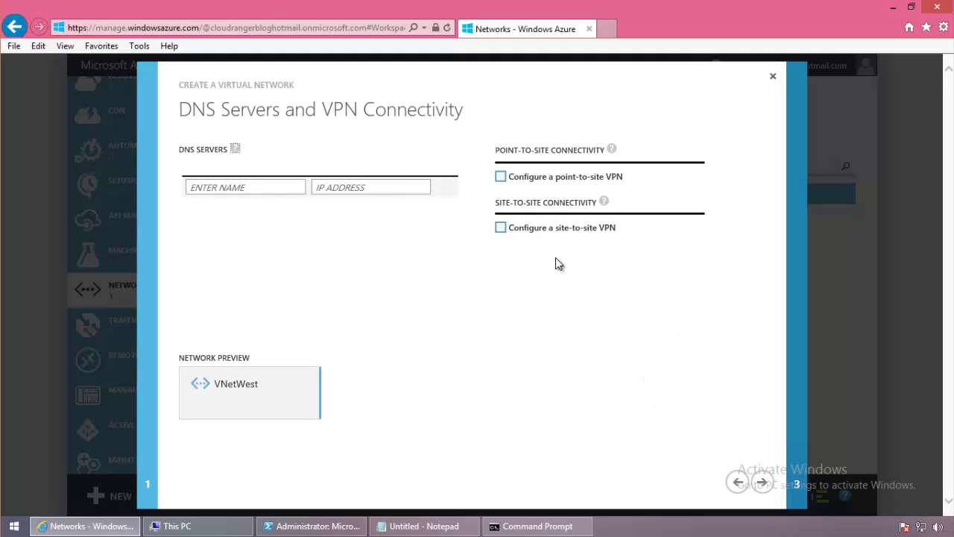
Give VNetWest the 192.168.0.0/16 address space and create the network.
left_click(760, 483)
left_click(319, 181)
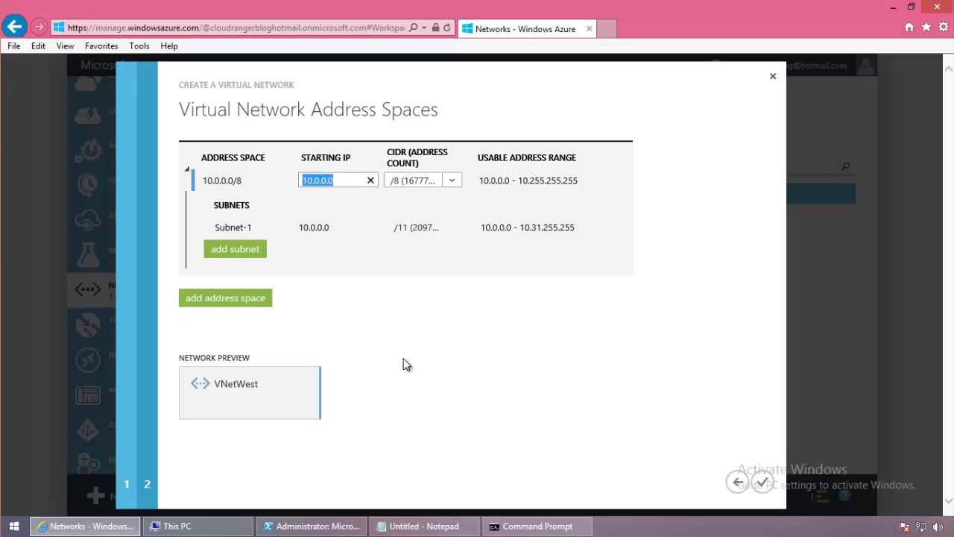
type("192.168")
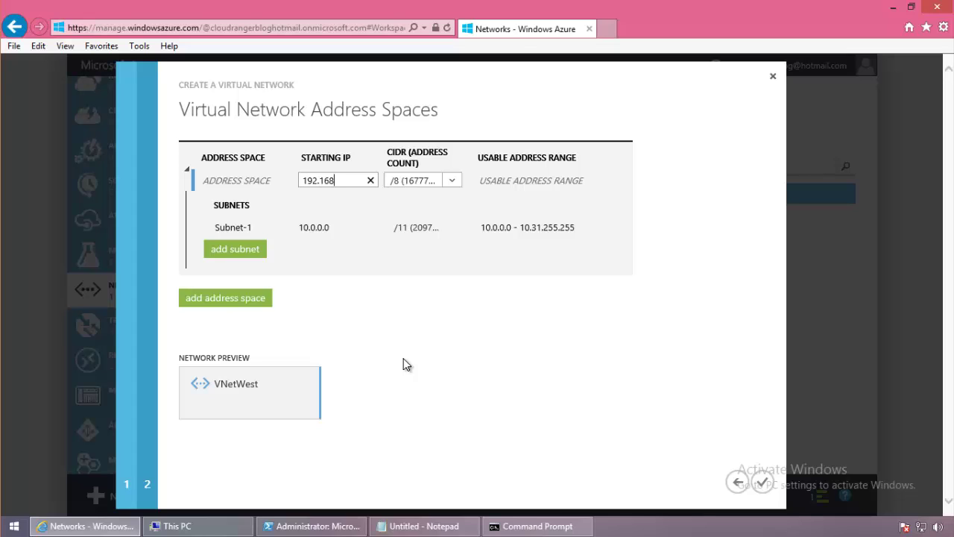
type(".")
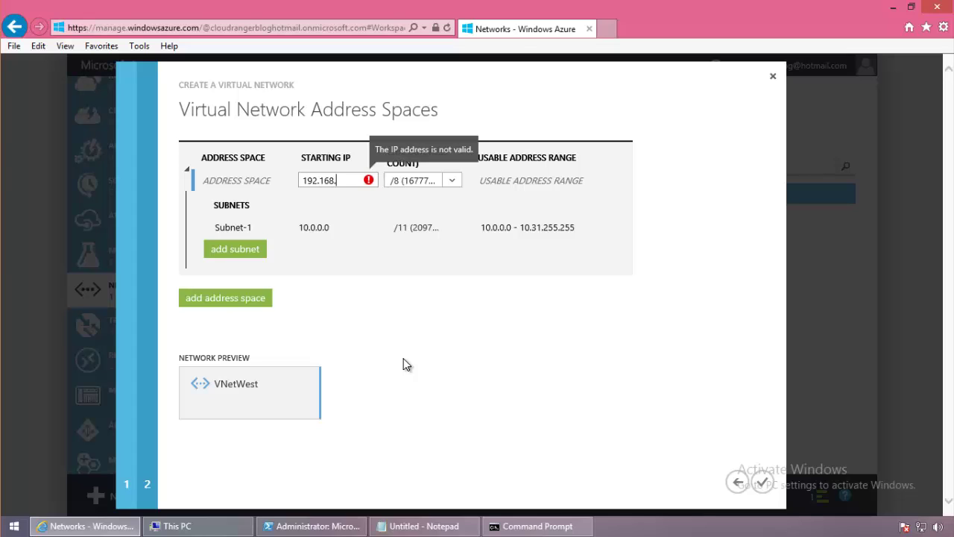
type("0.0")
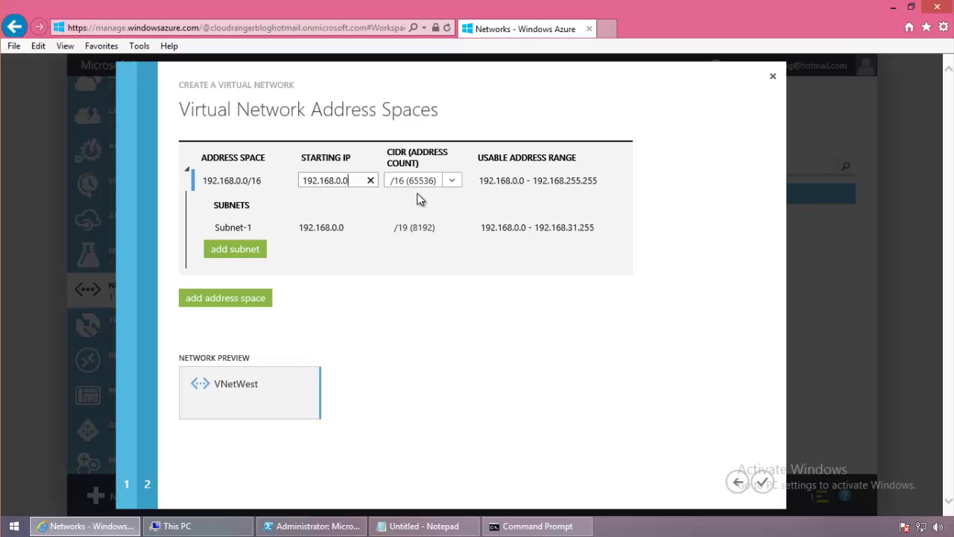
left_click(762, 482)
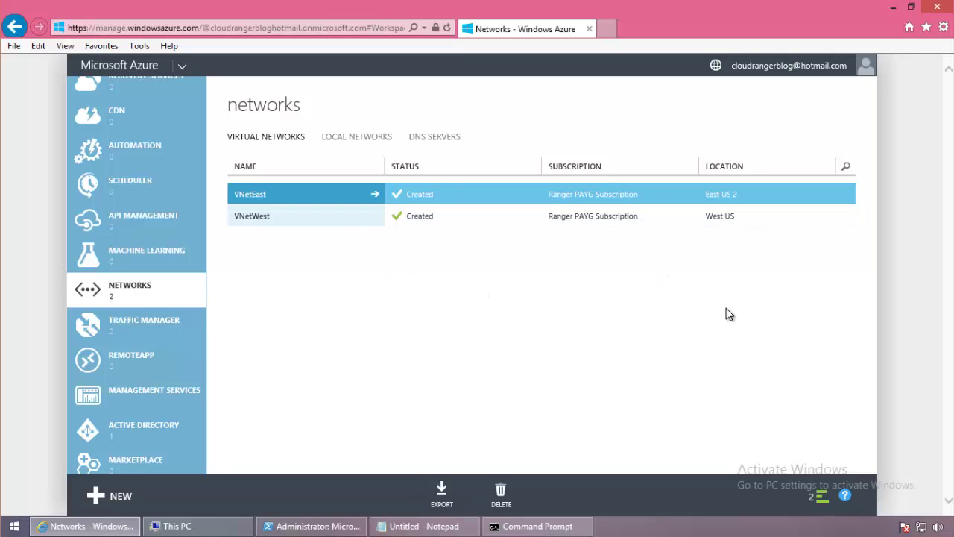
Open the operations panel to confirm VNetWest and VNetEast were created.
left_click(818, 496)
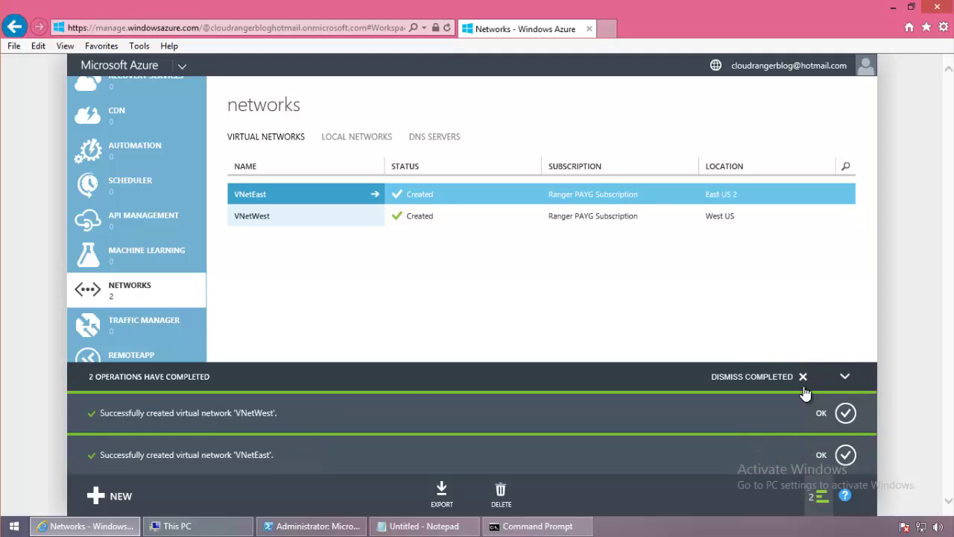
Dismiss completed operations and begin adding a local network from the Local Networks list.
left_click(752, 367)
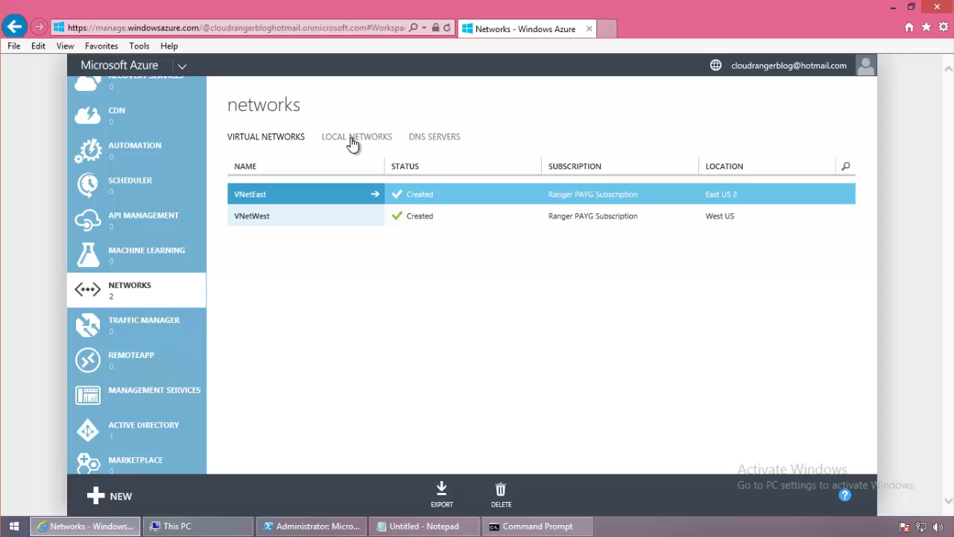
left_click(327, 144)
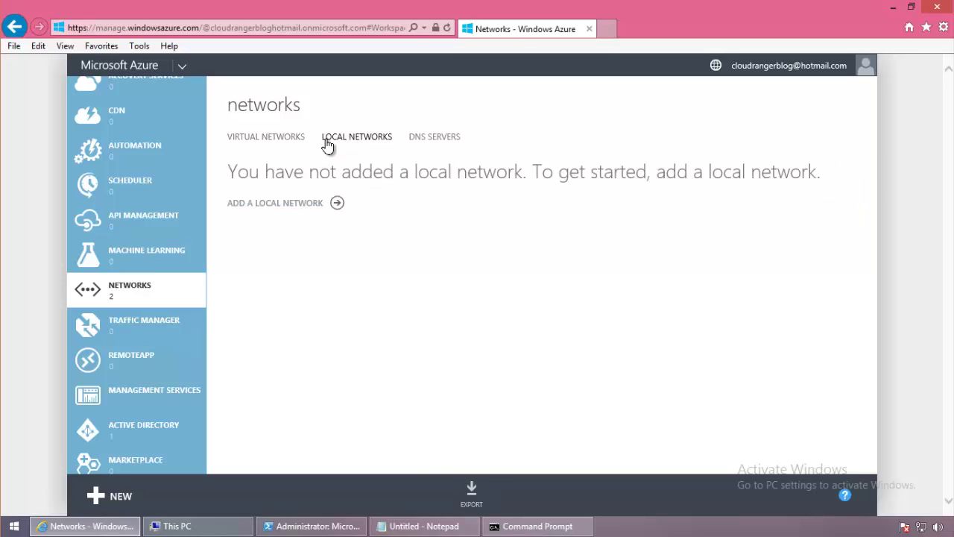
left_click(302, 202)
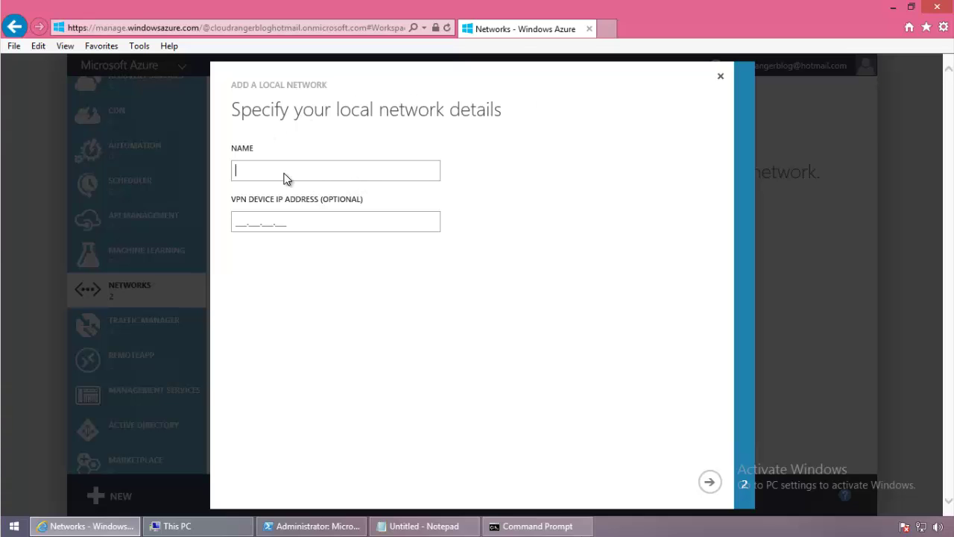
Name the local network onpremwest with VPN device IP 1.1.1.1, then continue to the address space page.
left_click(269, 222)
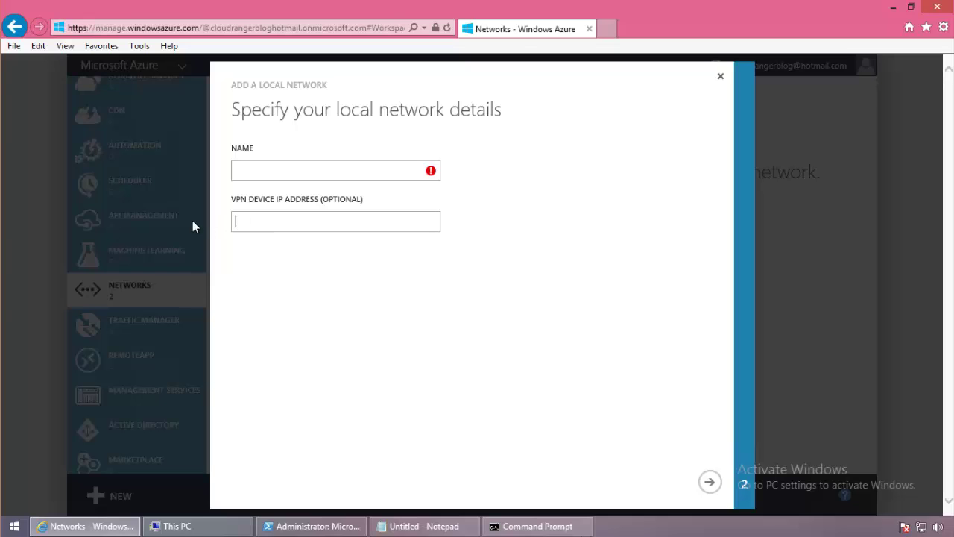
left_click(258, 164)
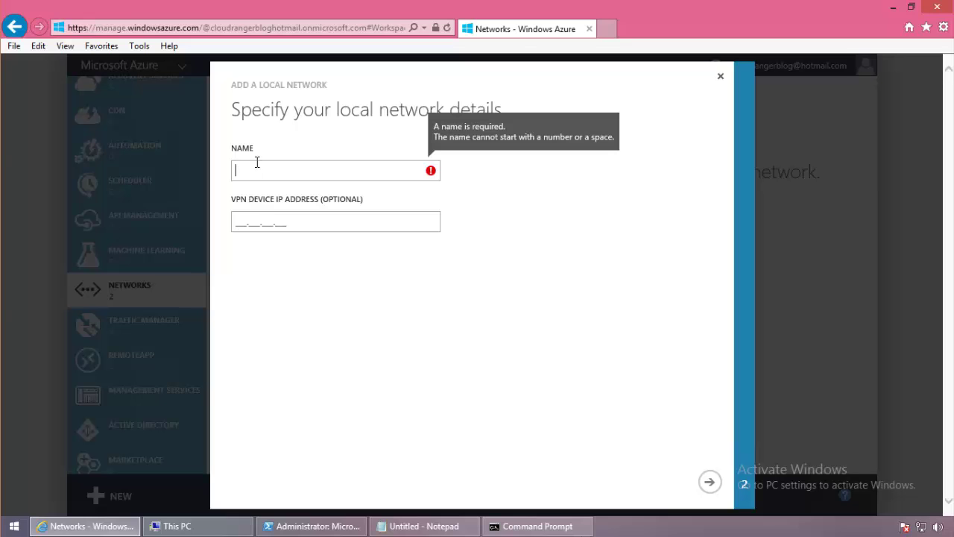
left_click(262, 222)
left_click(282, 173)
type("onpr")
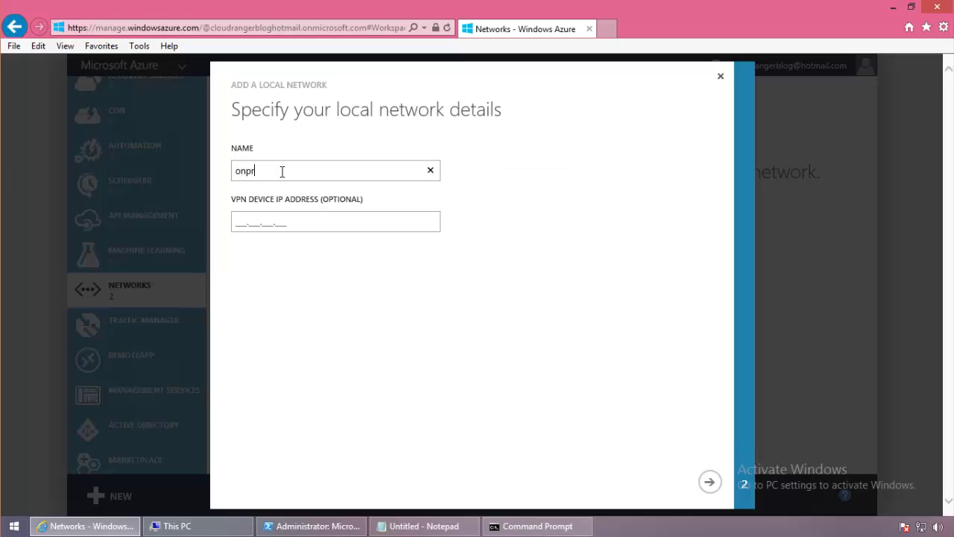
type("emwest")
left_click(242, 221)
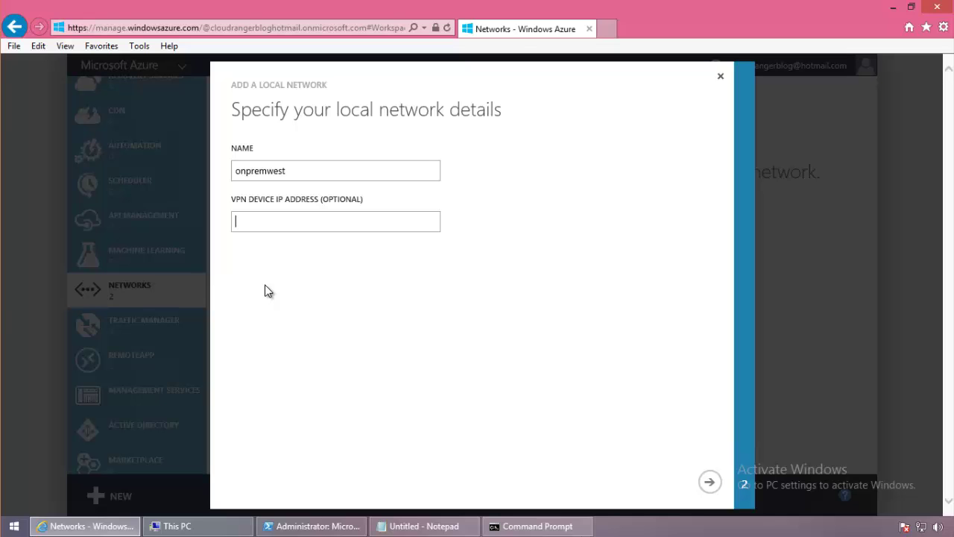
type("1.1.1.1")
left_click(709, 484)
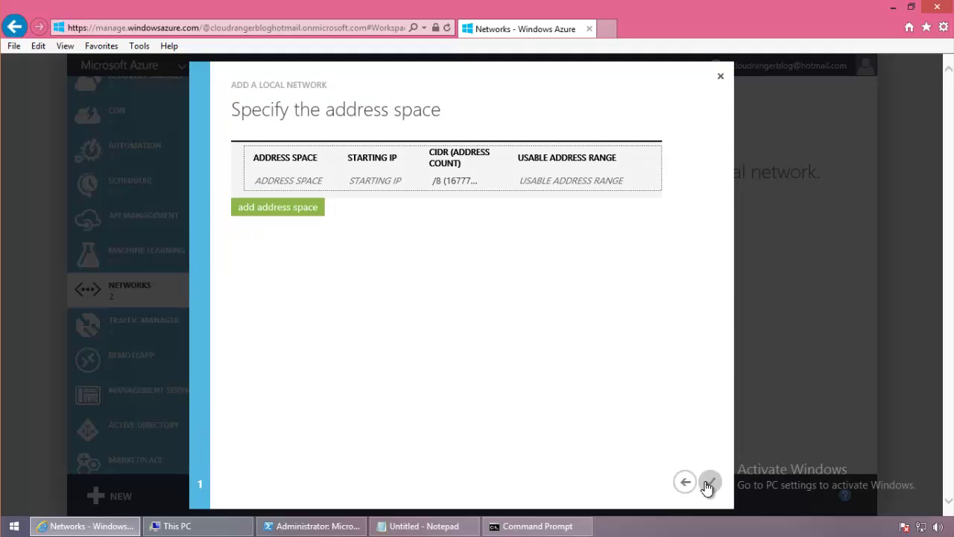
Give onpremwest the address space 192.168.0.0/16 and create the local network.
left_click(356, 181)
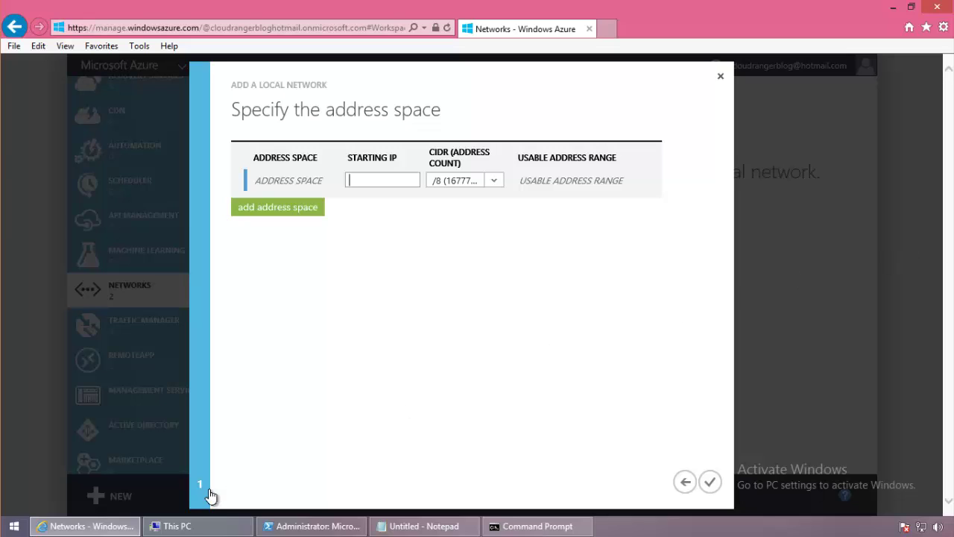
type("192.168.0.0")
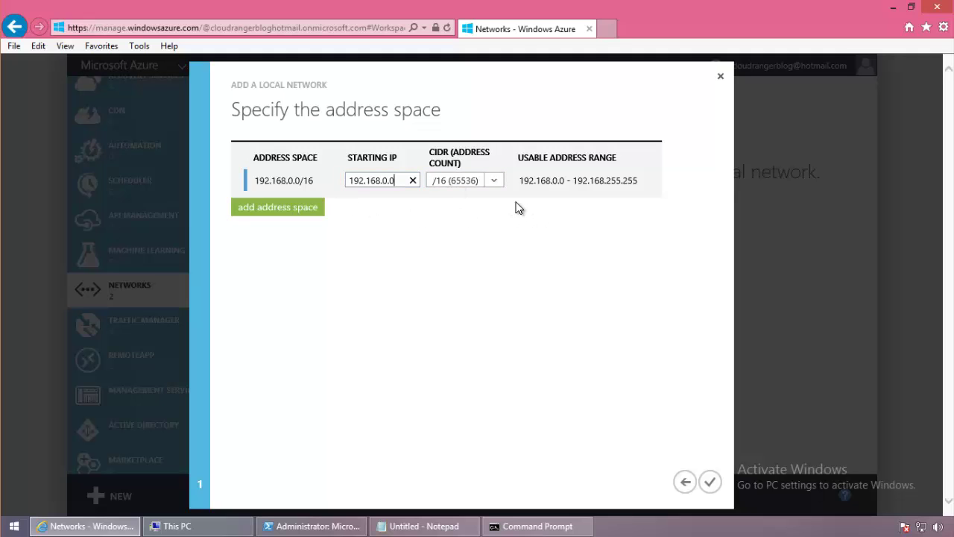
left_click(709, 482)
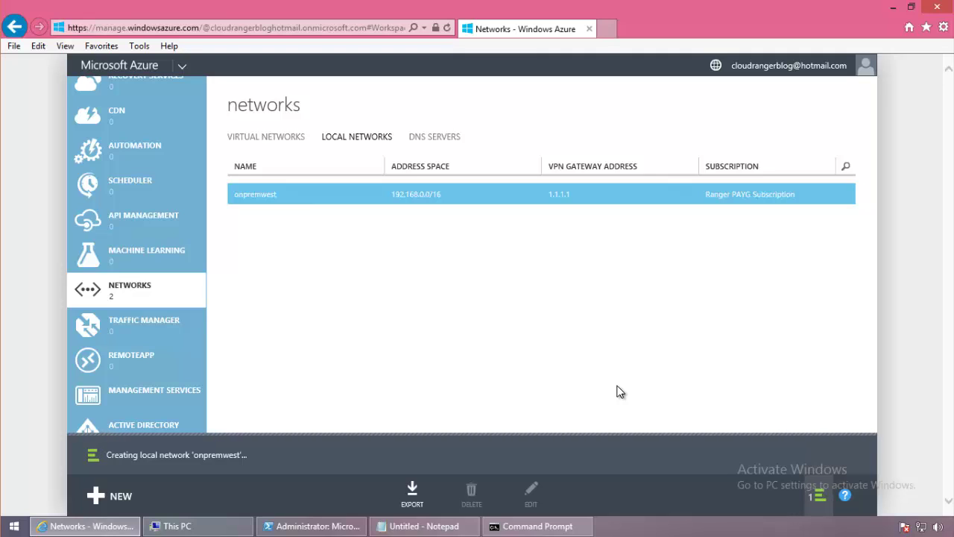
left_click(171, 293)
left_click(256, 195)
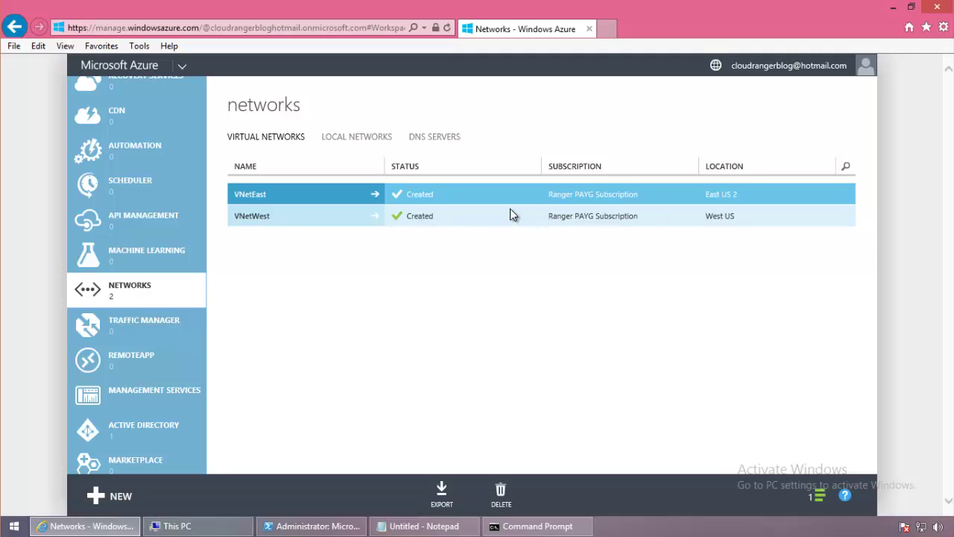
left_click_drag(375, 134, 365, 144)
left_click(365, 143)
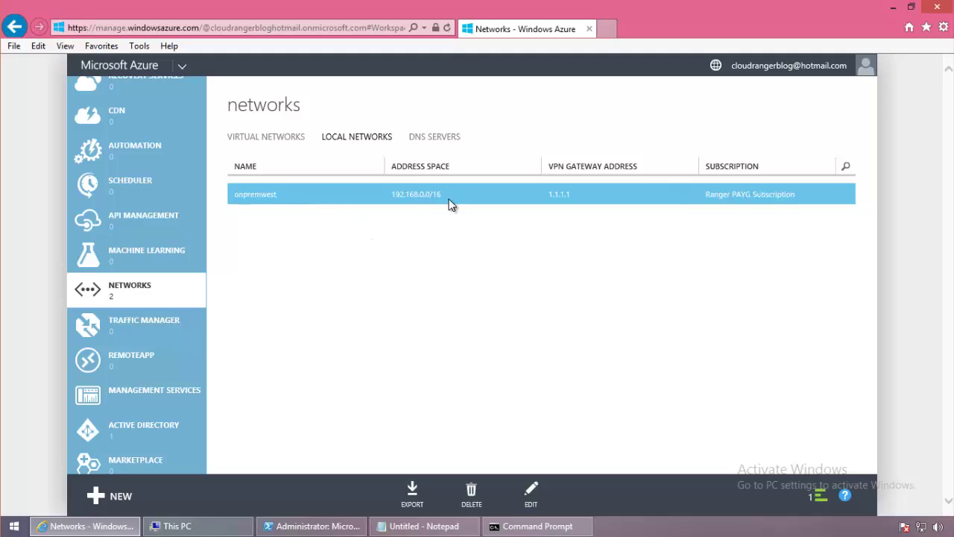
left_click(302, 141)
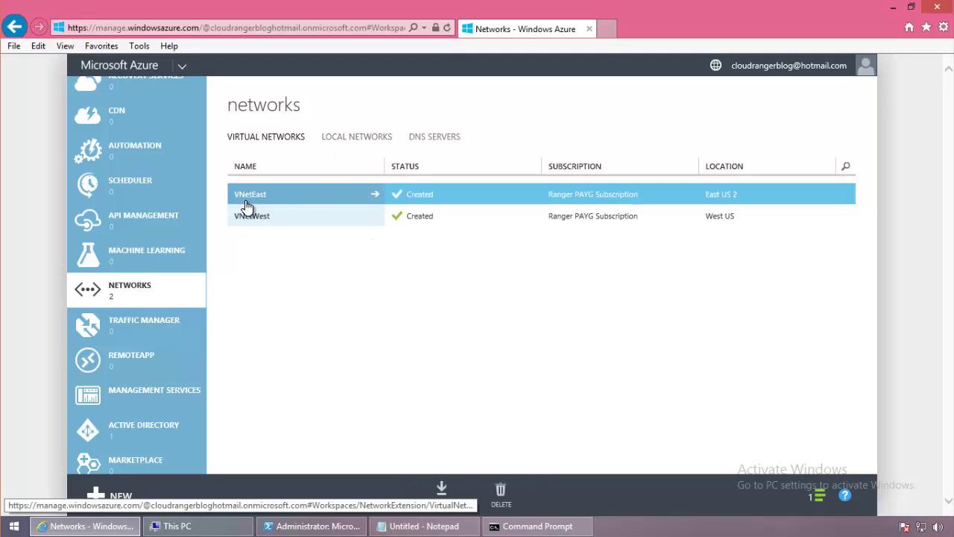
left_click(343, 144)
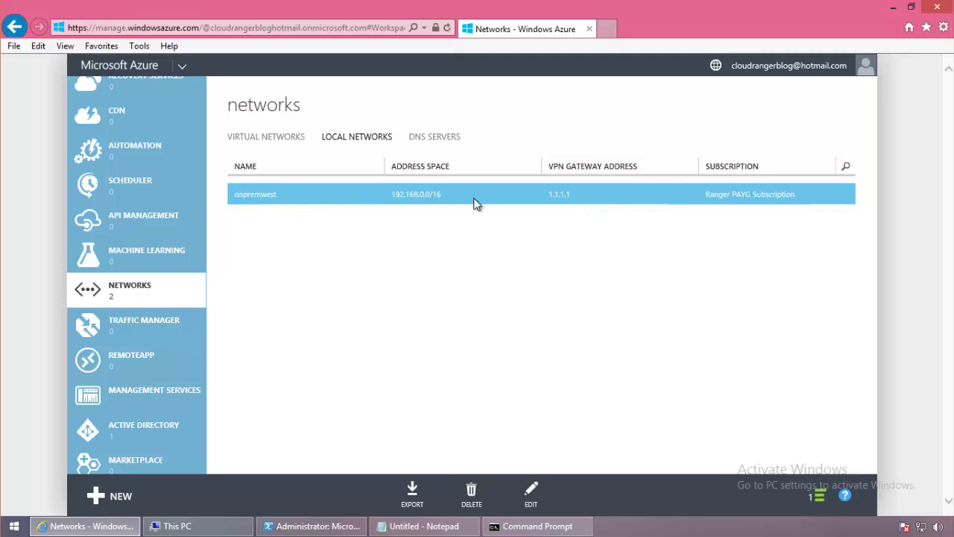
left_click(257, 139)
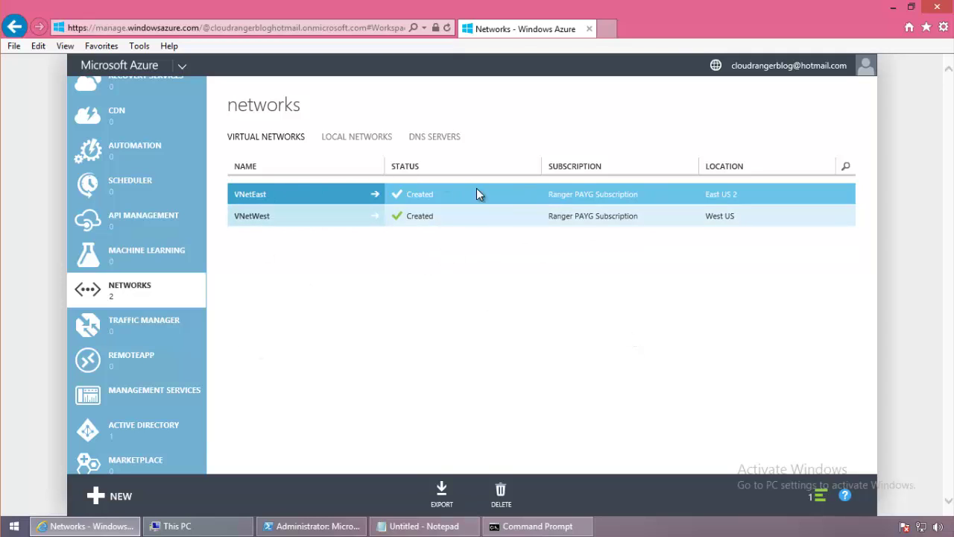
left_click(473, 220)
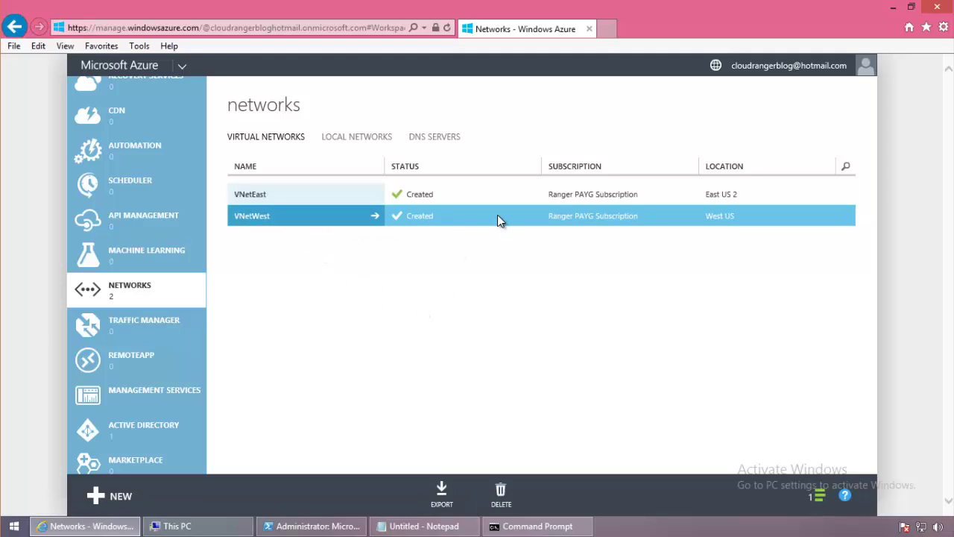
left_click(390, 149)
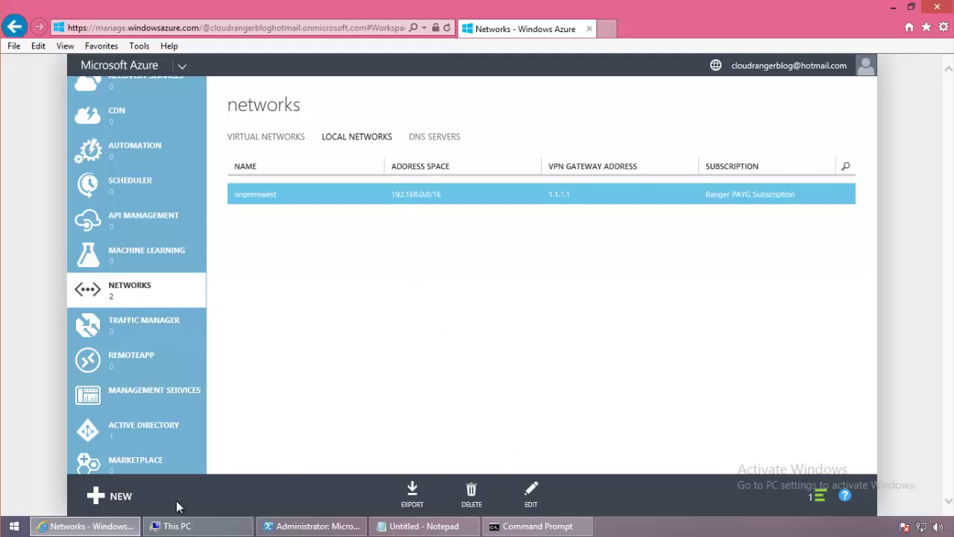
Add a second local network named onpremeast with VPN device IP 2.2.2.2.
left_click(119, 496)
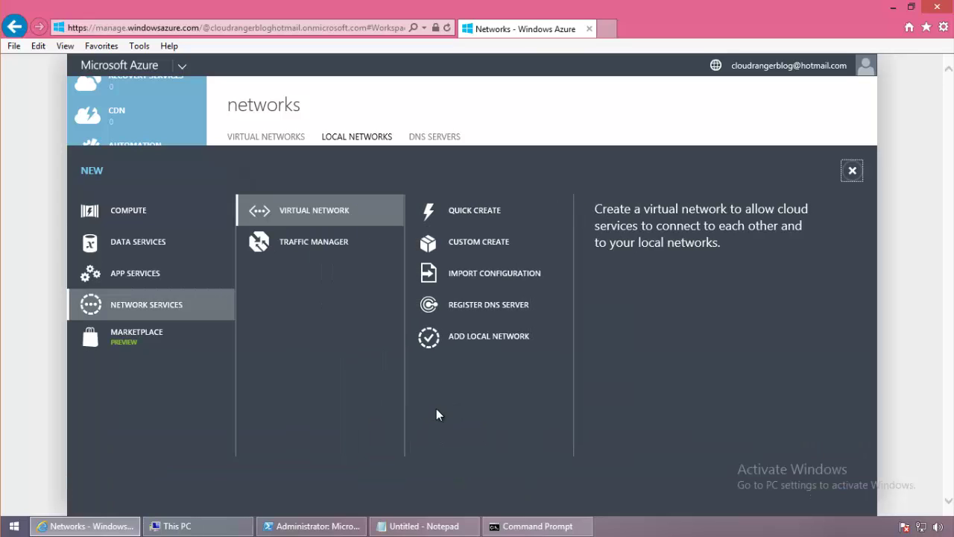
left_click(496, 344)
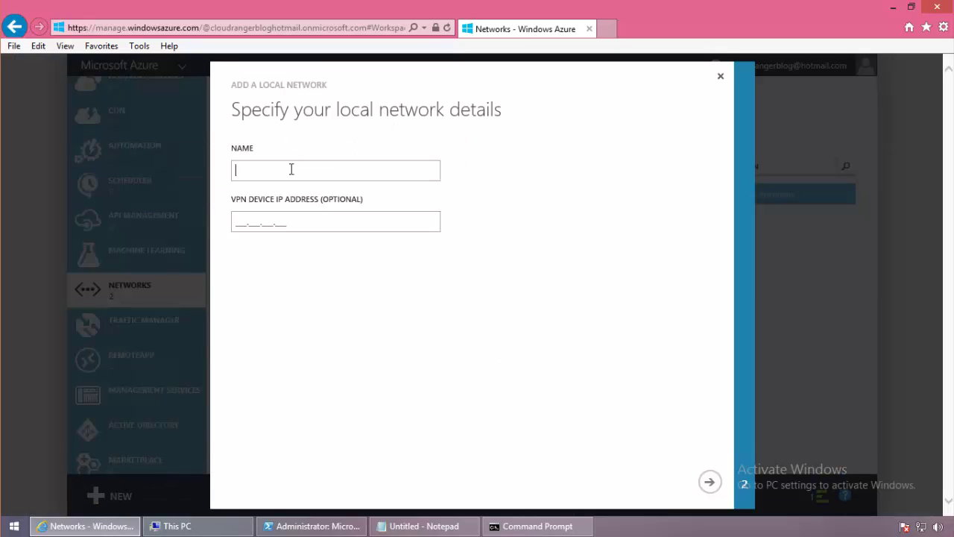
type("onpre")
type("mises")
key("BackSpace")
key("BackSpace")
key("BackSpace")
key("BackSpace")
type("east")
left_click(250, 223)
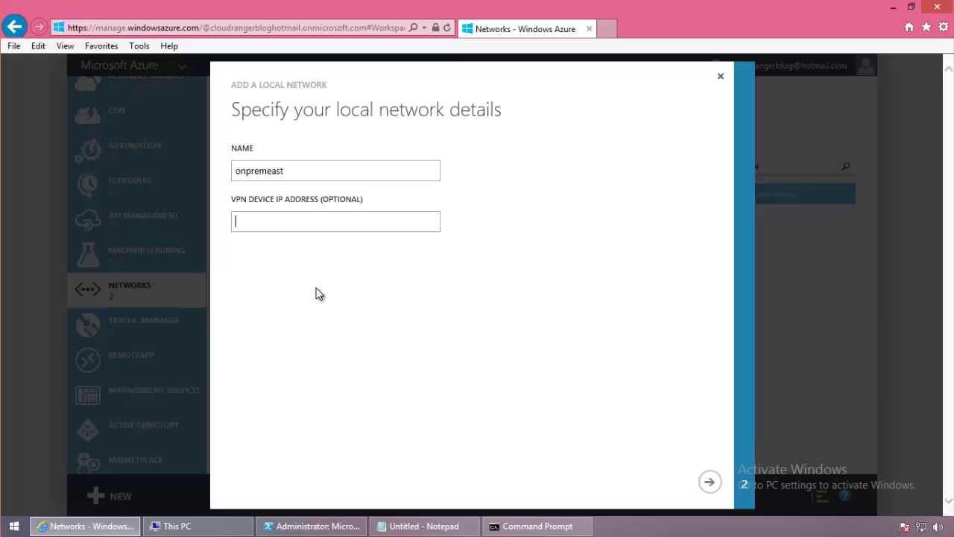
type("2.2.2.2")
left_click(711, 480)
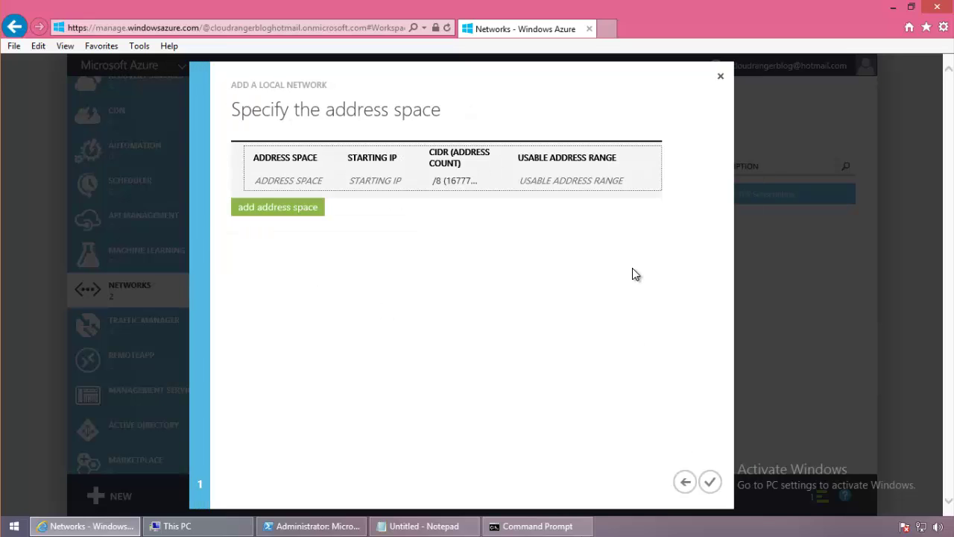
Set onpremeast's address space to 10.1.0.0/16 (65536) and create the local network.
left_click(432, 185)
left_click(396, 182)
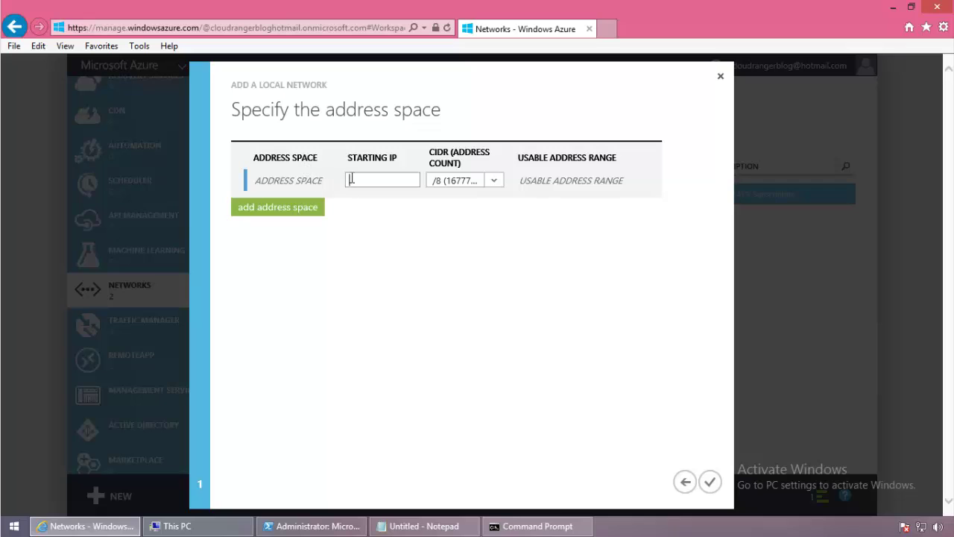
type("10.")
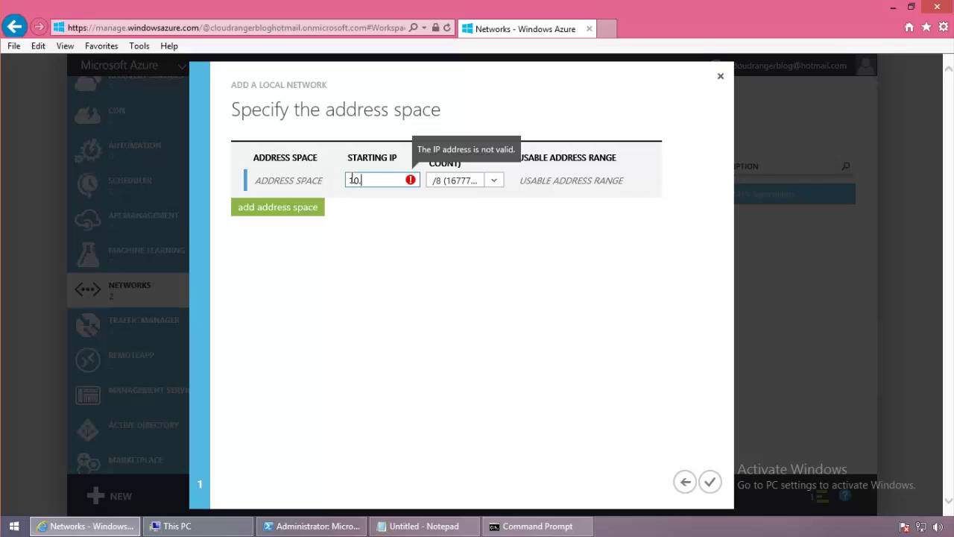
type("1.0.0")
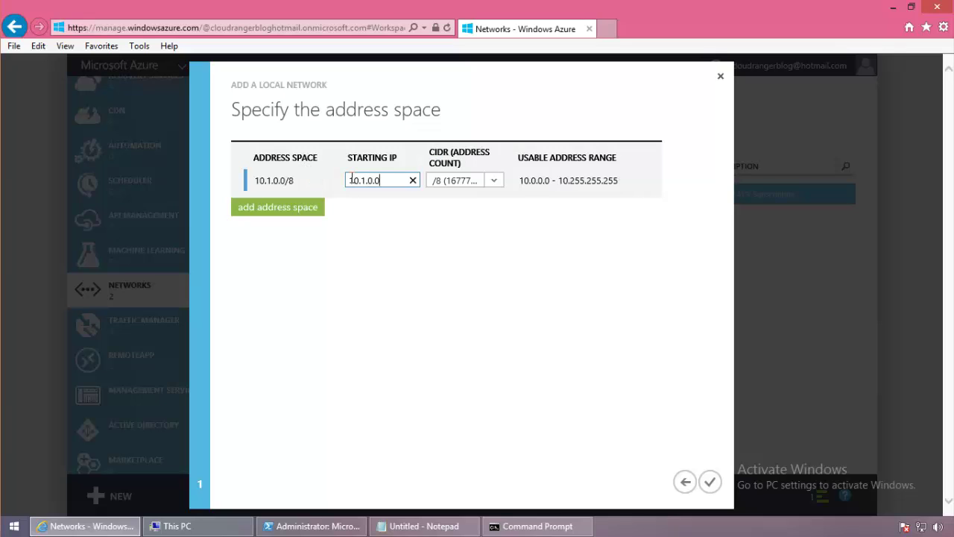
left_click(494, 181)
scroll(498, 211, "down", 2)
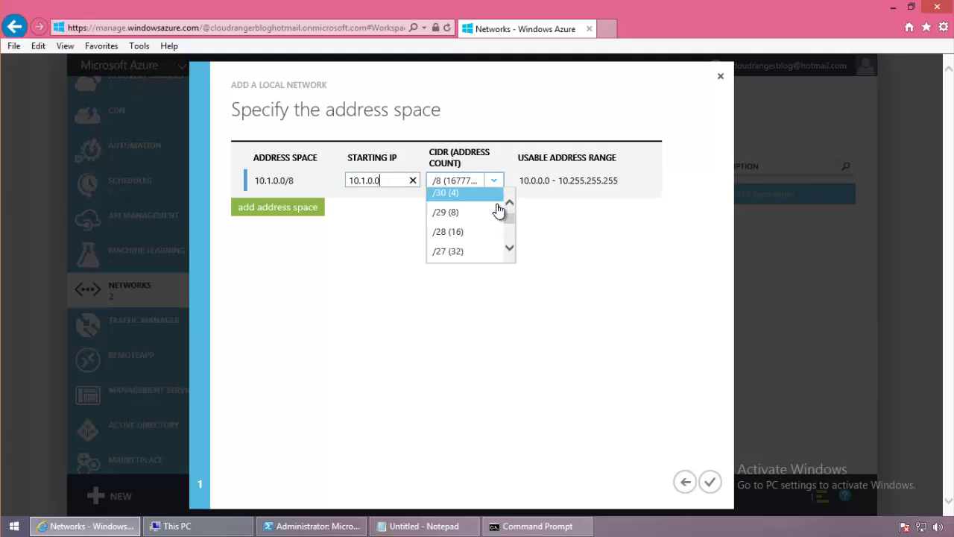
scroll(499, 211, "down", 6)
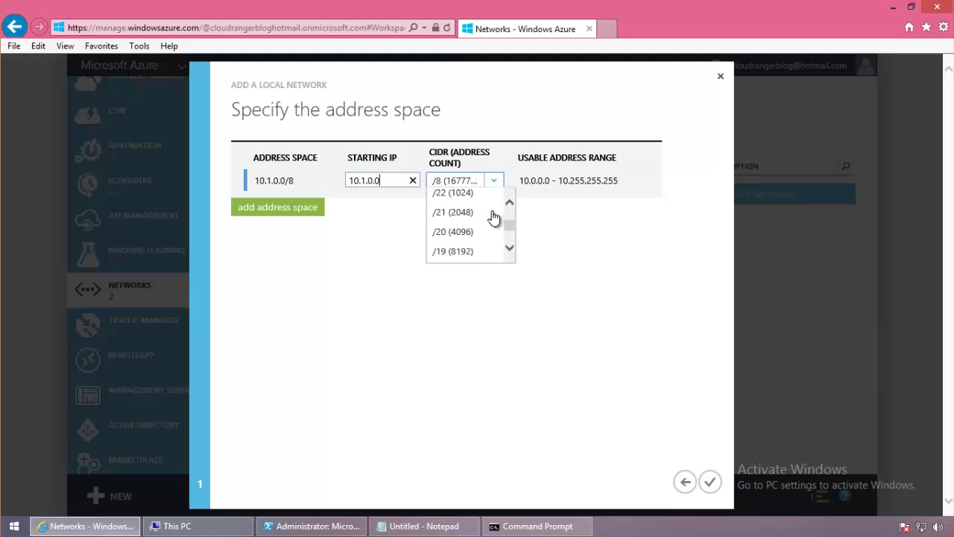
scroll(487, 219, "up", 1)
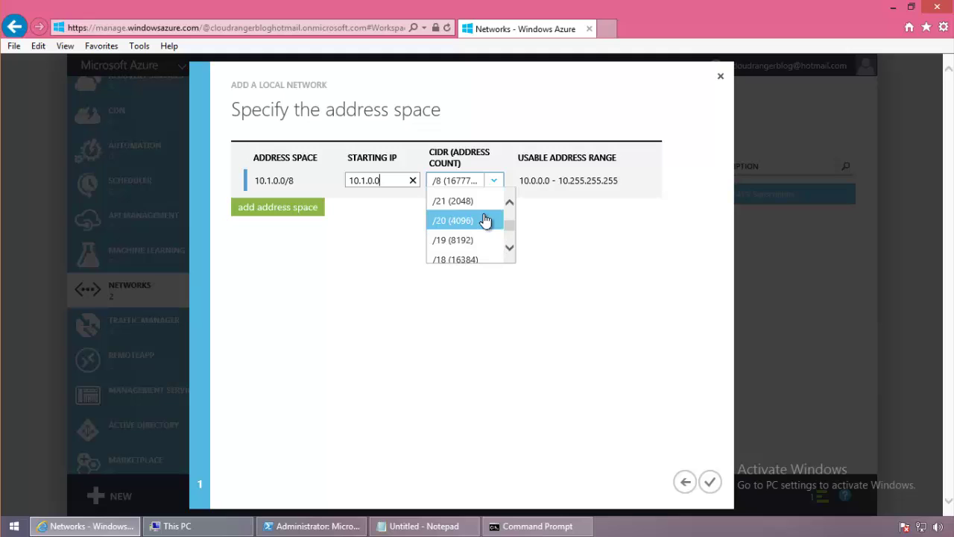
scroll(486, 219, "down", 2)
left_click(474, 254)
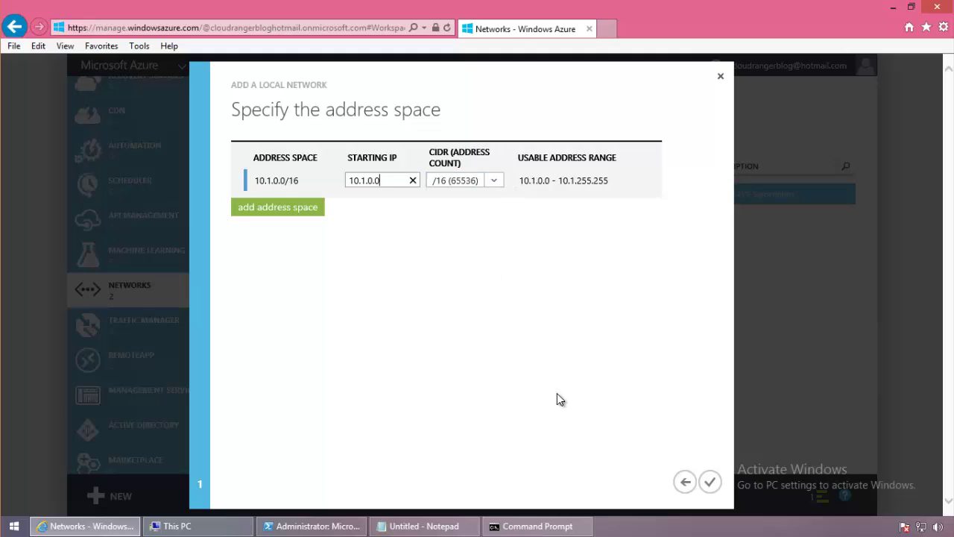
left_click(709, 482)
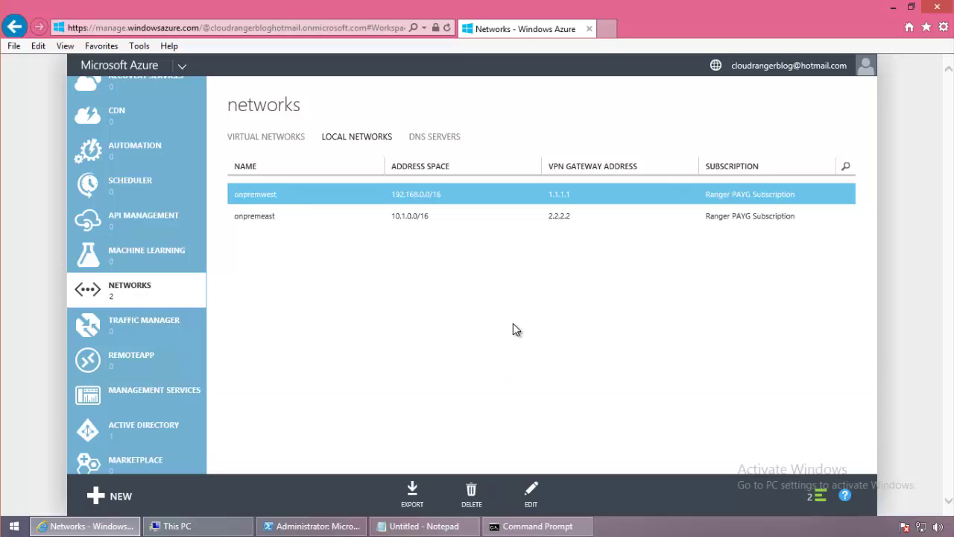
Compare the Virtual Networks and Local Networks lists, ending on VNetEast and VNetWest.
left_click(176, 280)
left_click(261, 196)
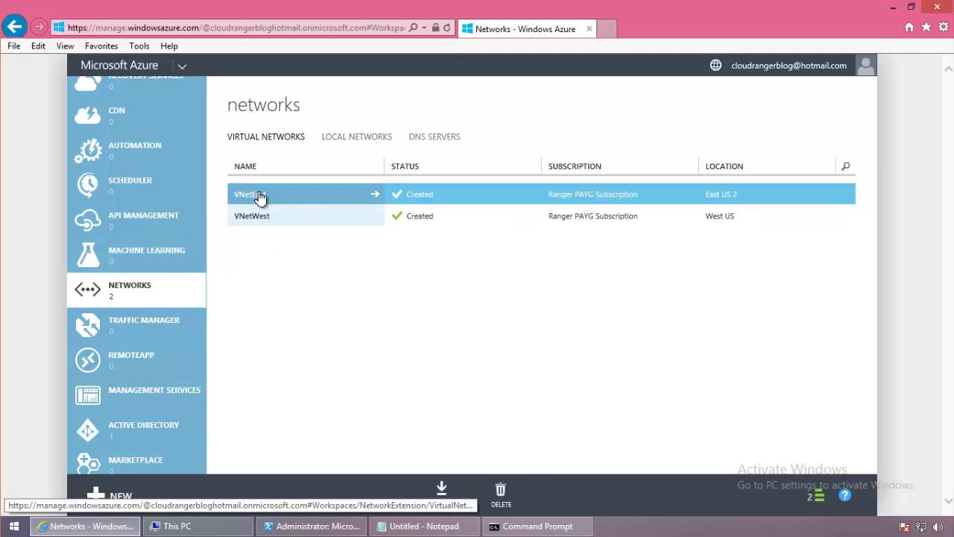
left_click(351, 146)
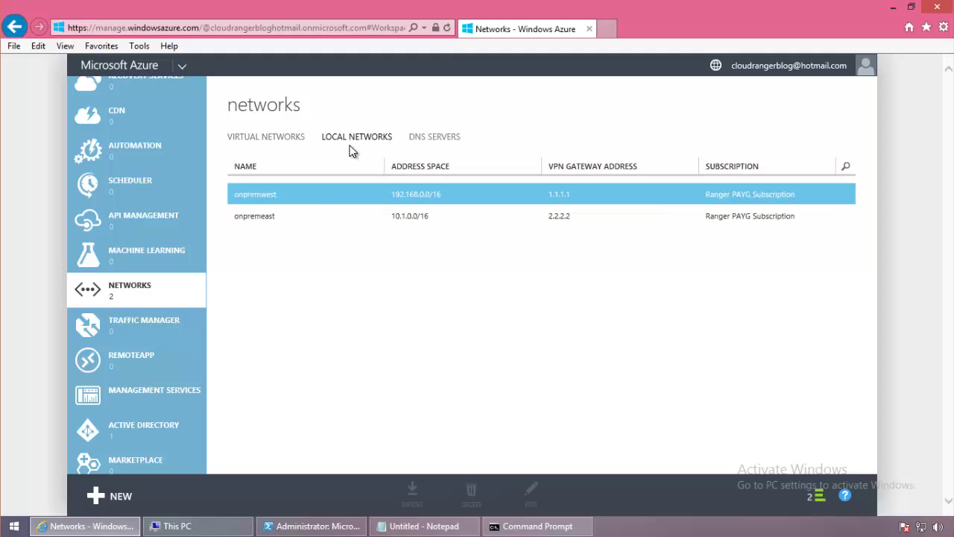
left_click(275, 139)
left_click(503, 218)
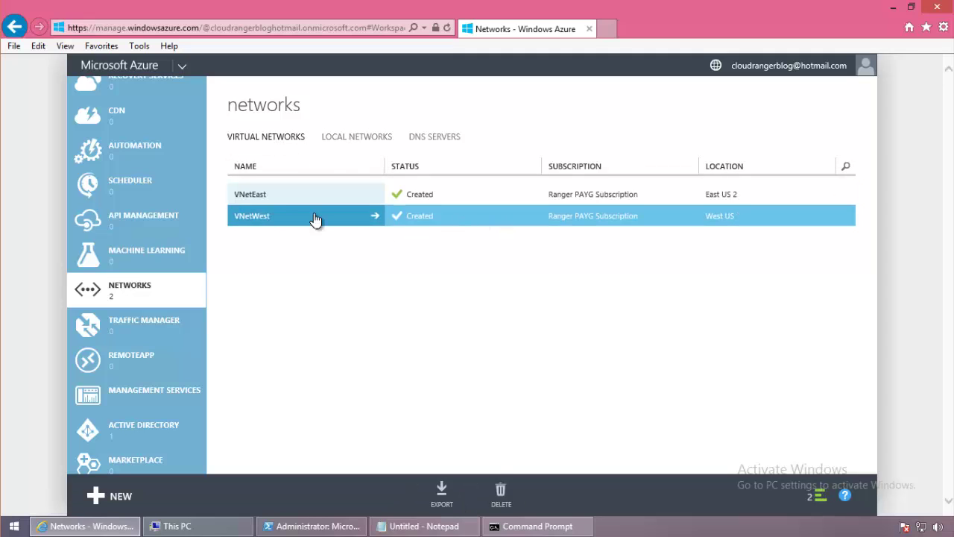
left_click(360, 140)
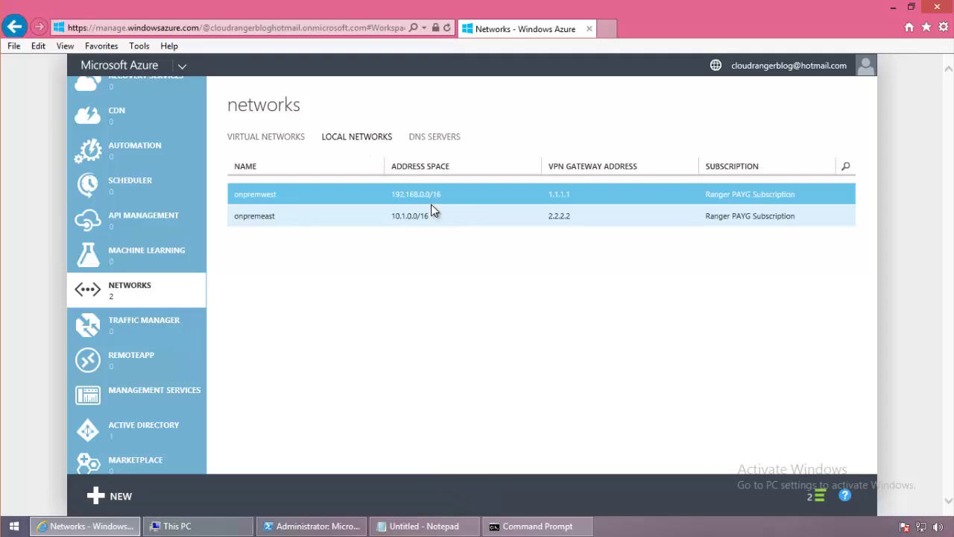
left_click(293, 149)
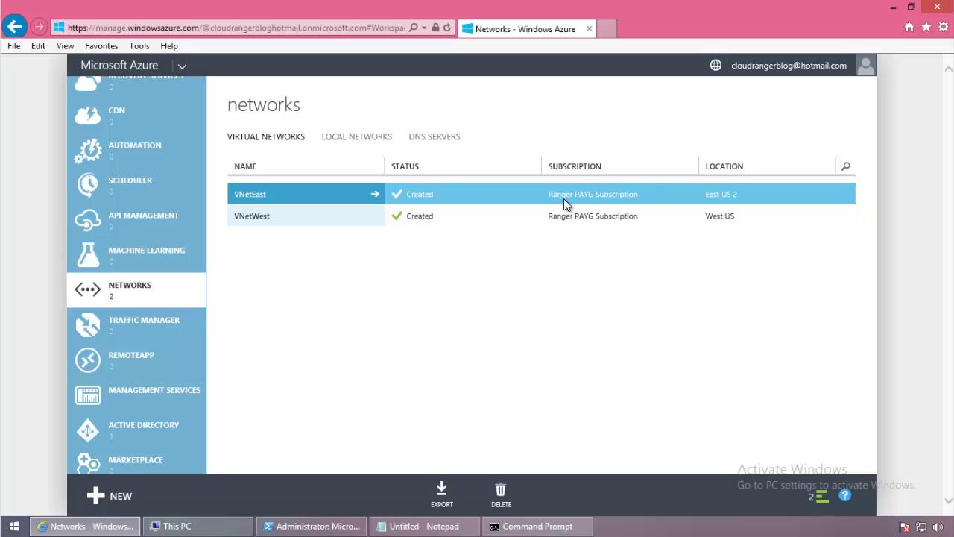
Open VNetEast and review its DNS, point-to-site and site-to-site settings.
left_click(288, 204)
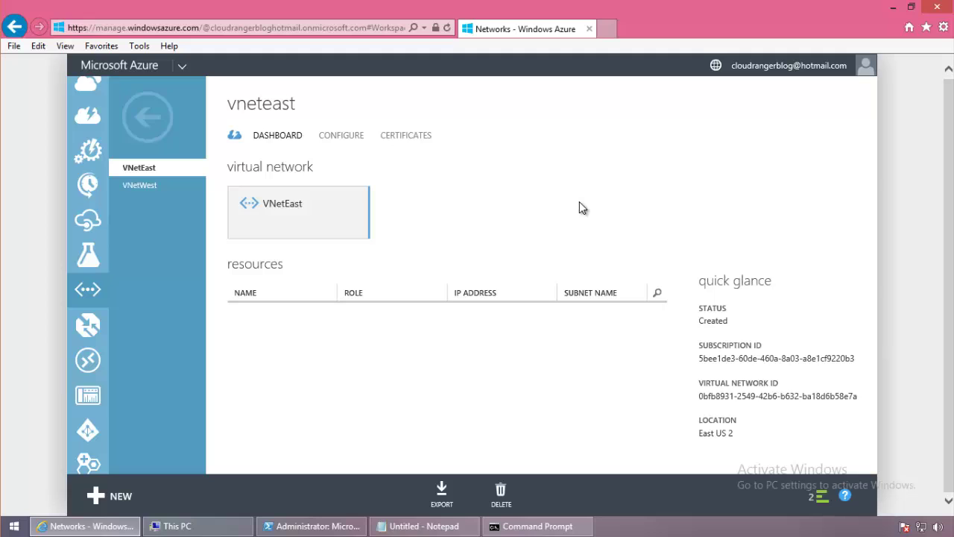
scroll(624, 224, "down", 3)
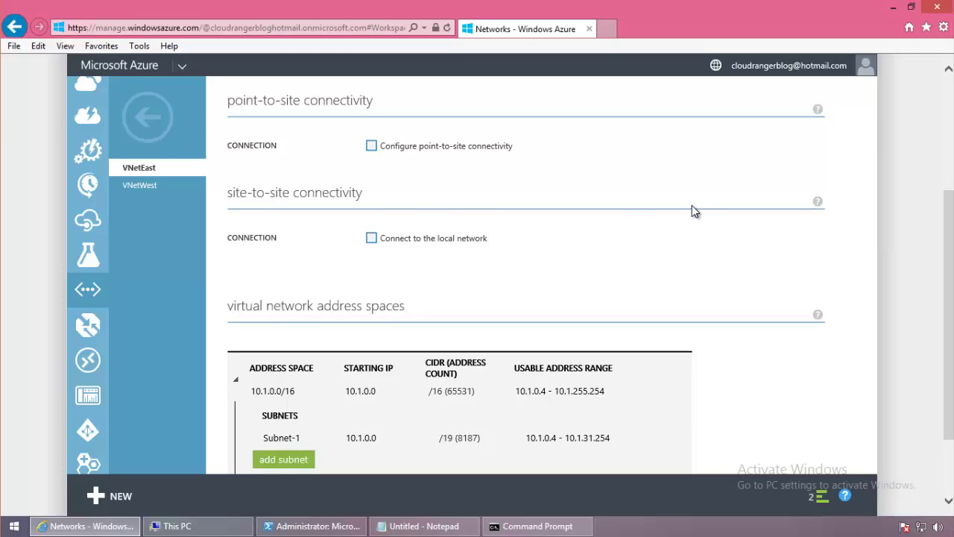
scroll(690, 209, "up", 3)
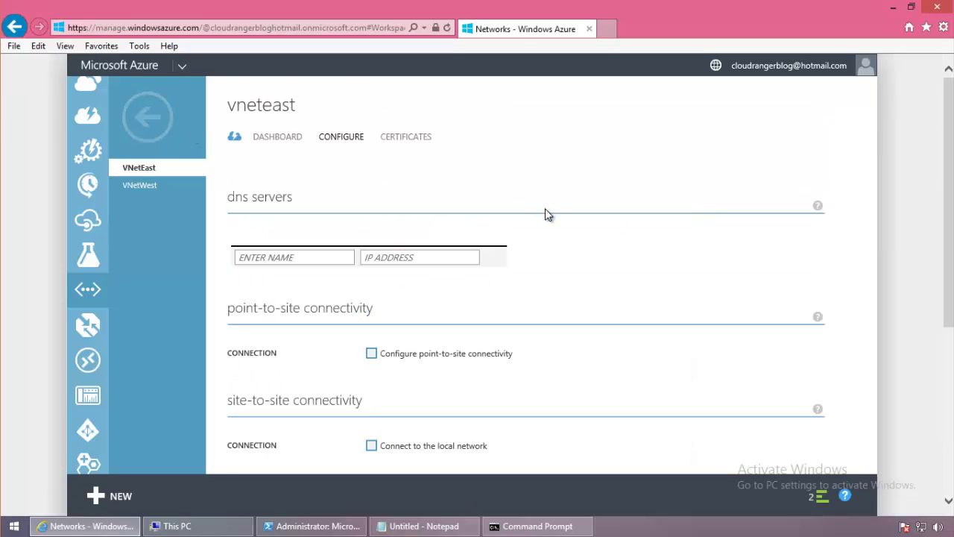
Enable VNetEast's site-to-site connection to onpremwest and edit the gateway subnet starting IP.
scroll(561, 223, "down", 4)
scroll(562, 223, "up", 1)
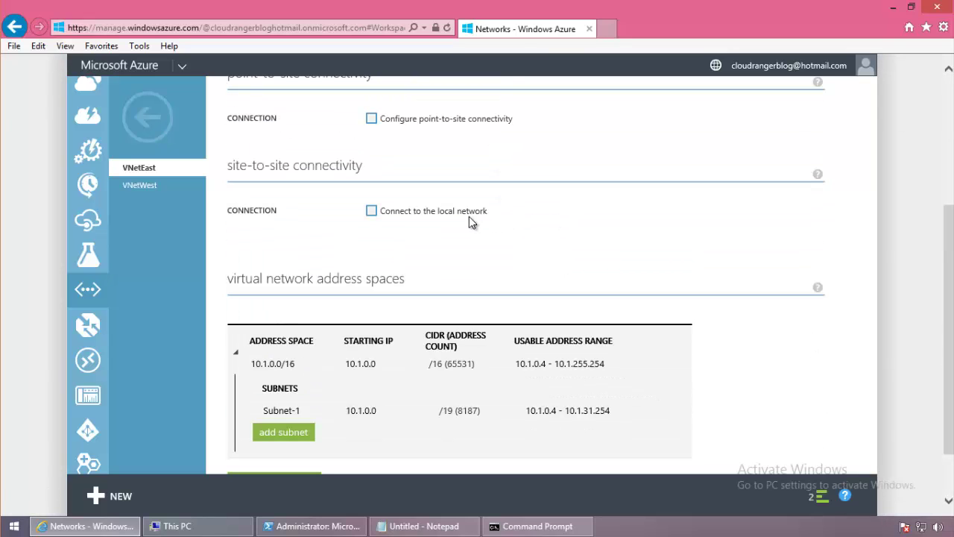
left_click(372, 211)
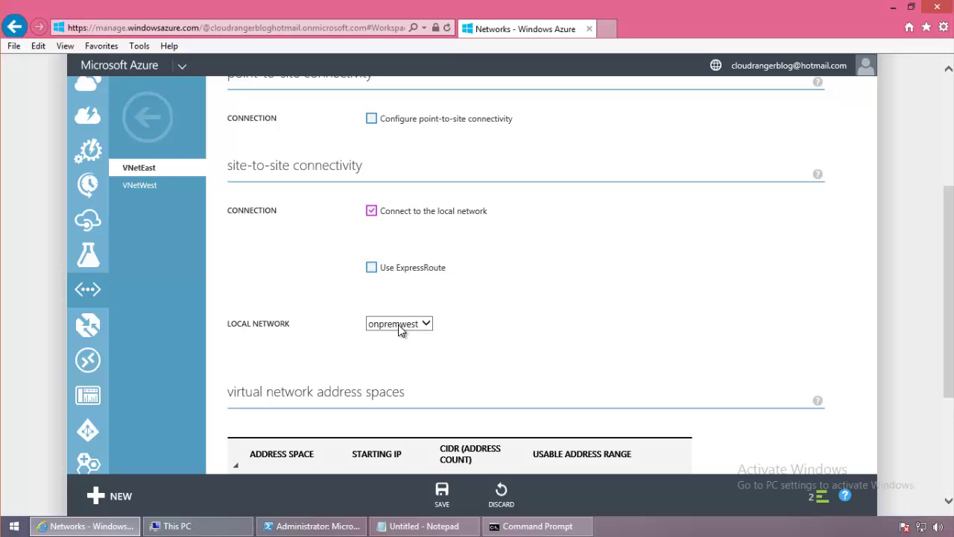
scroll(596, 261, "up", 5)
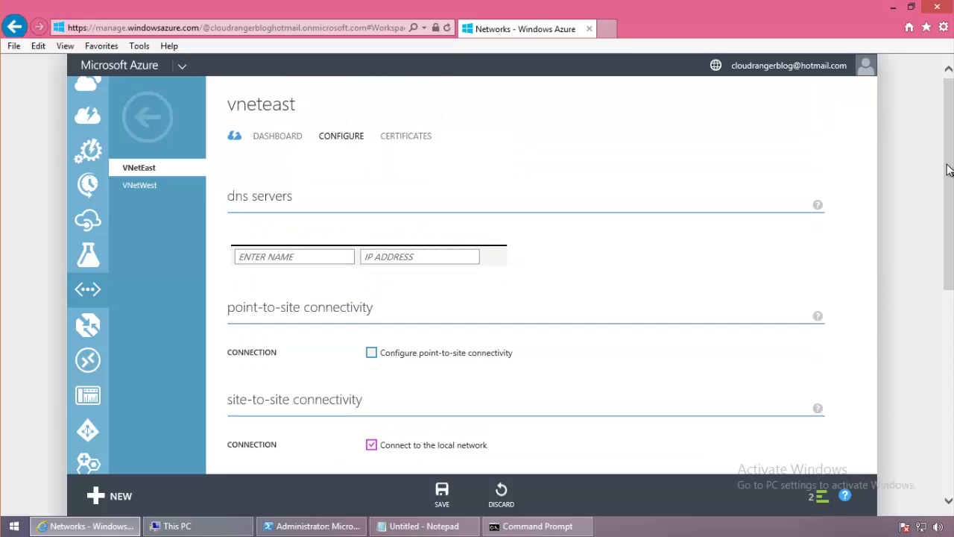
left_click_drag(950, 171, 933, 316)
scroll(436, 212, "down", 2)
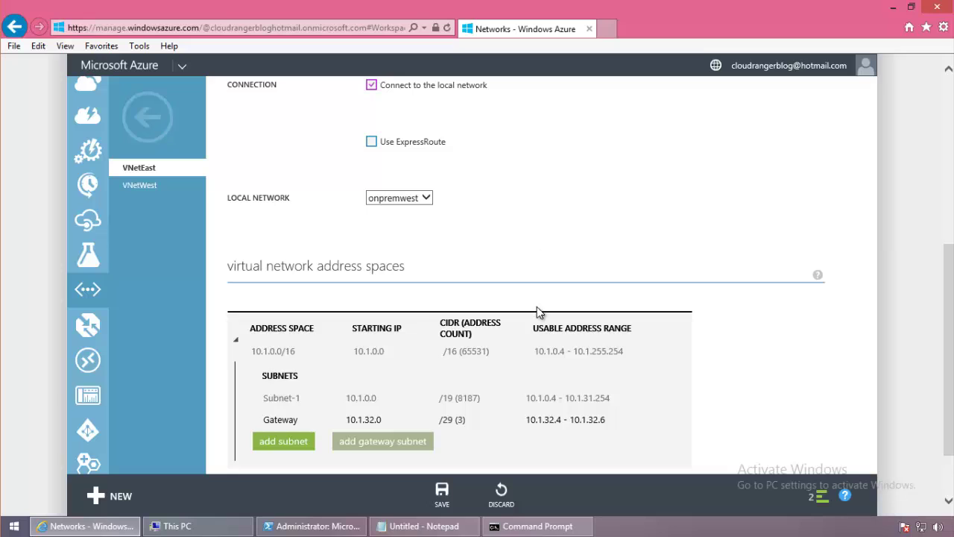
left_click(375, 419)
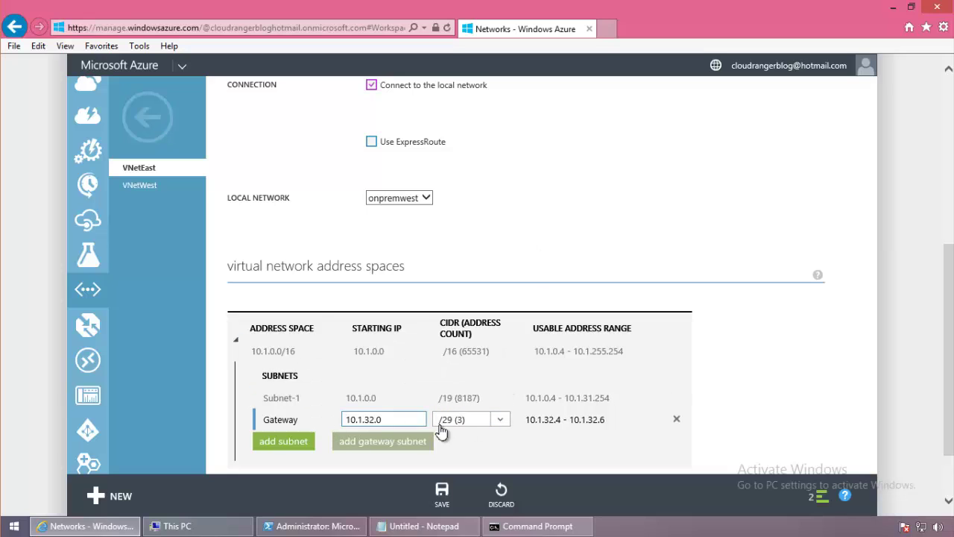
Re-toggle site-to-site, confirm the 10.1.32.0/29 gateway subnet, and clear finished notifications.
left_click(372, 84)
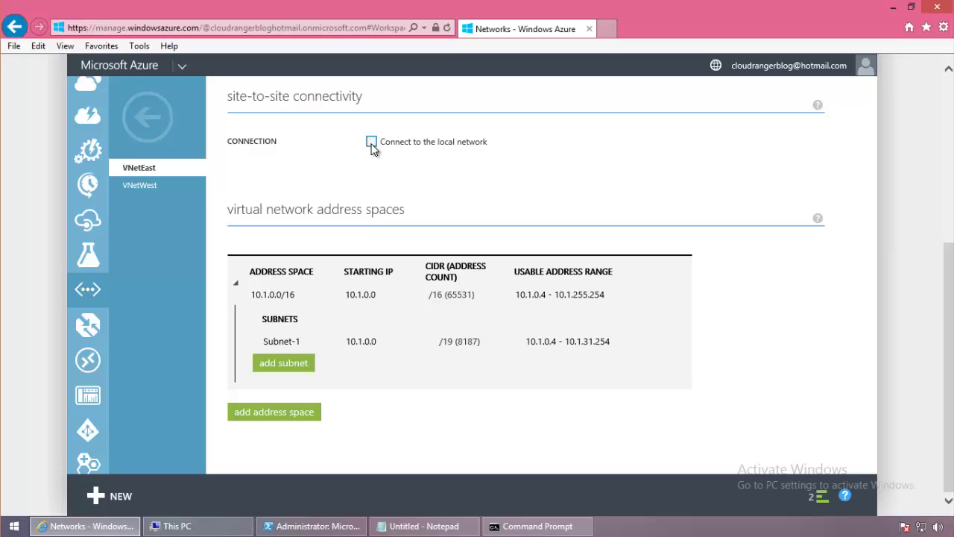
left_click(372, 141)
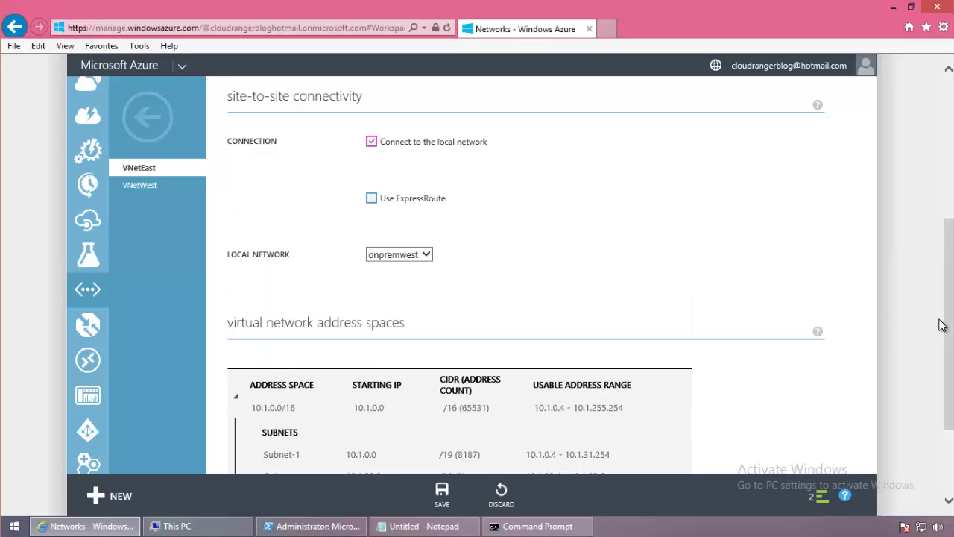
left_click_drag(946, 329, 945, 389)
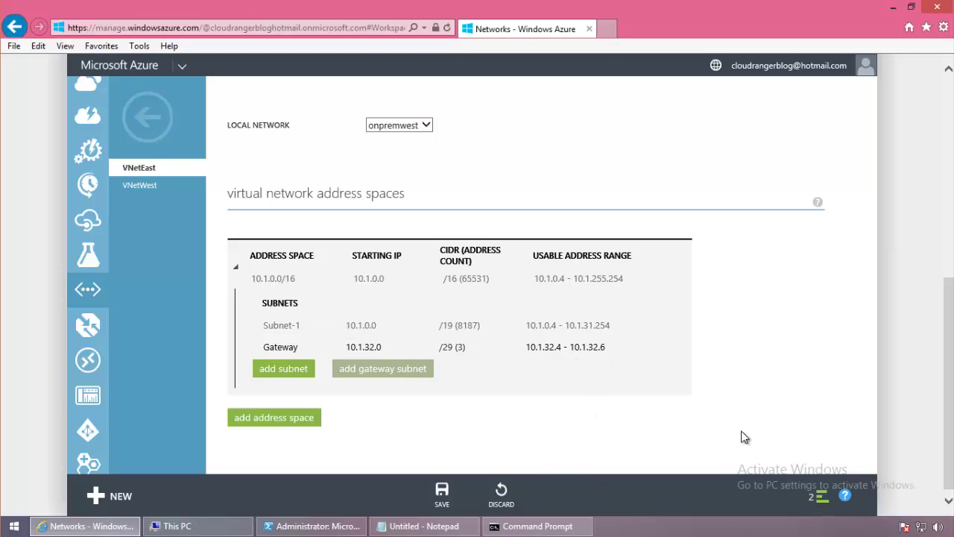
left_click_drag(949, 430, 950, 197)
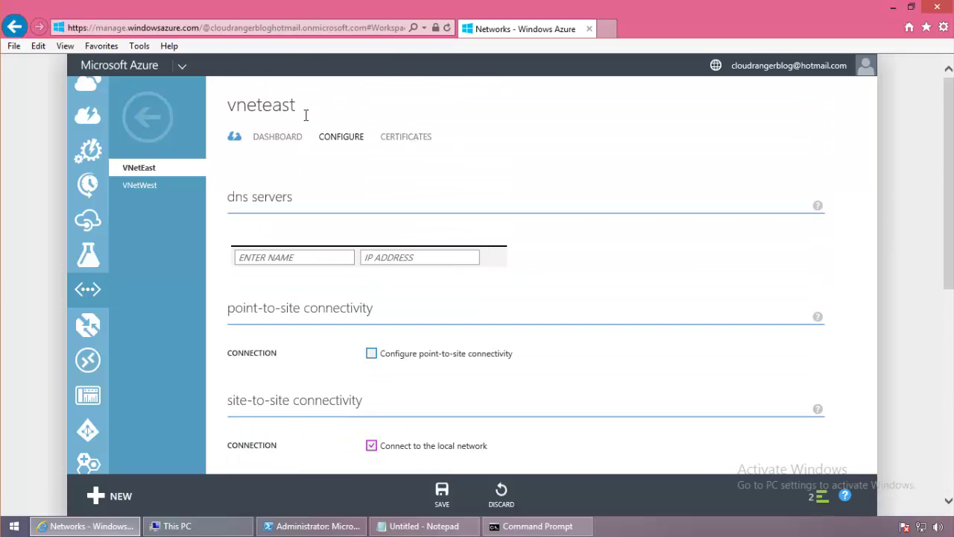
scroll(931, 379, "down", 6)
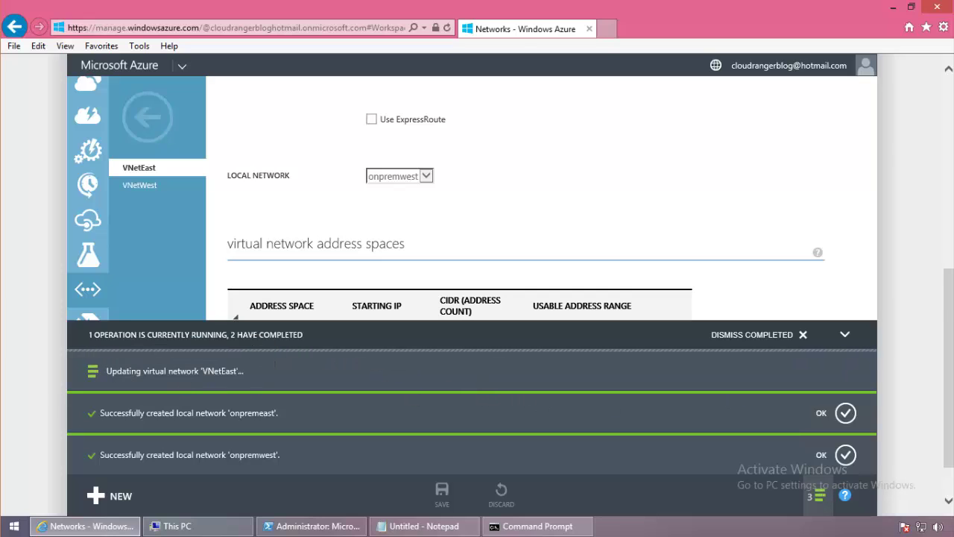
scroll(941, 138, "up", 2)
scroll(940, 138, "up", 3)
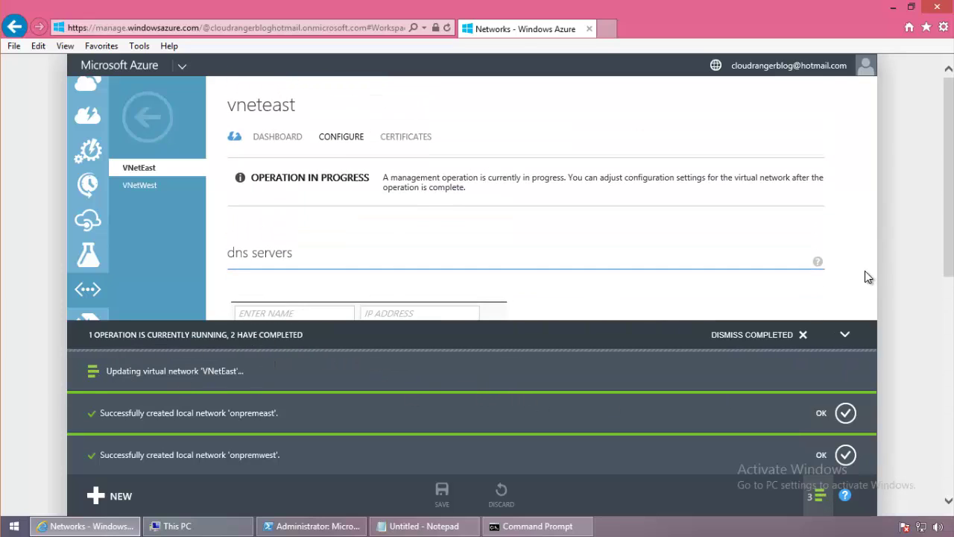
left_click(803, 334)
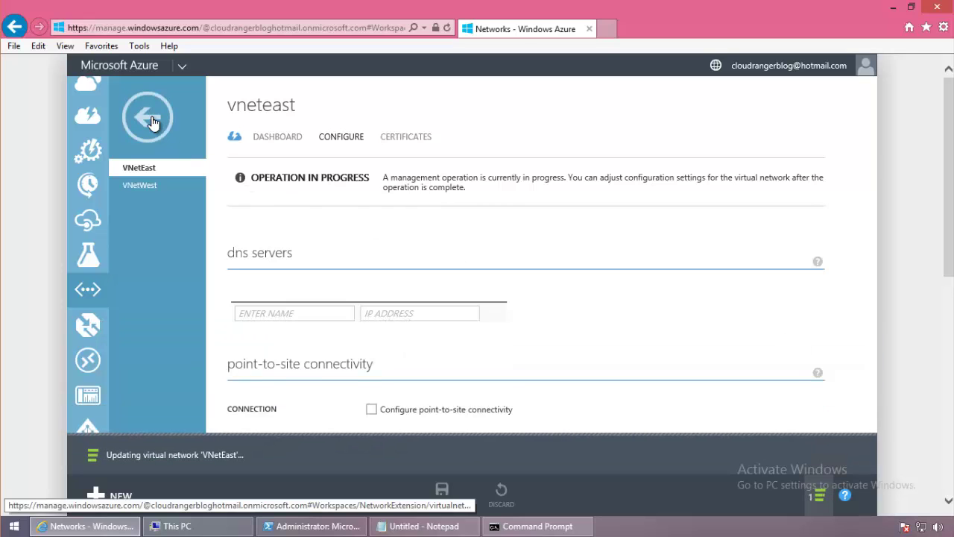
Open VNetWest and connect it site-to-site to local network onpremeast.
left_click(147, 116)
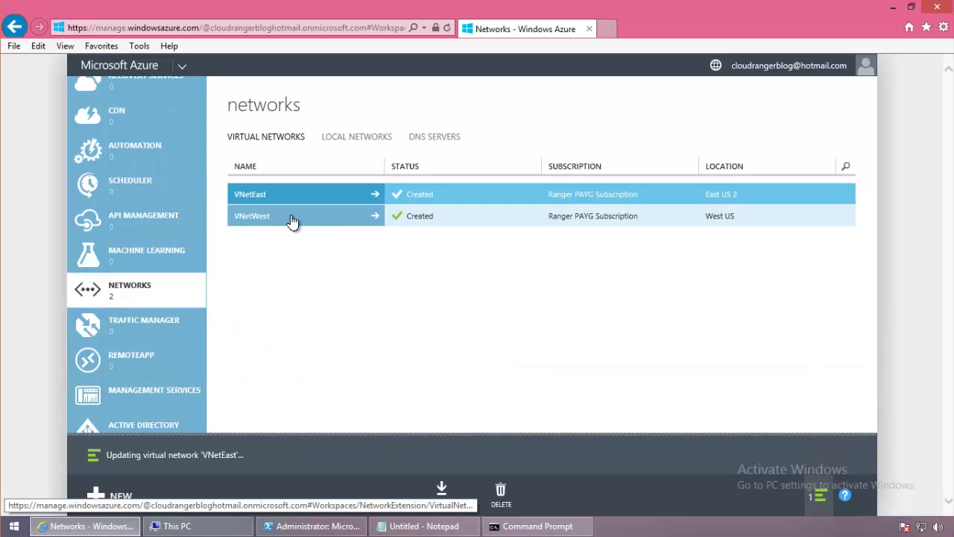
left_click(254, 222)
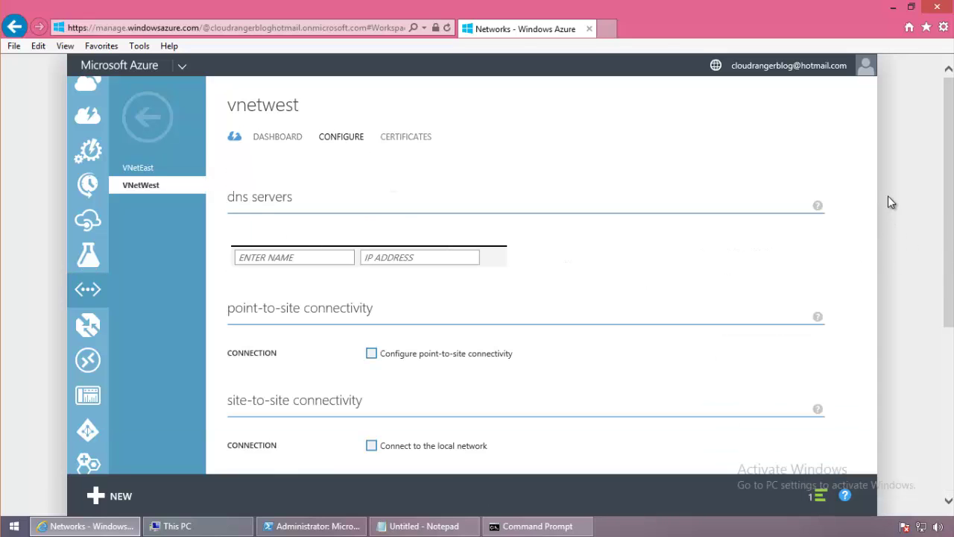
left_click_drag(948, 244, 946, 369)
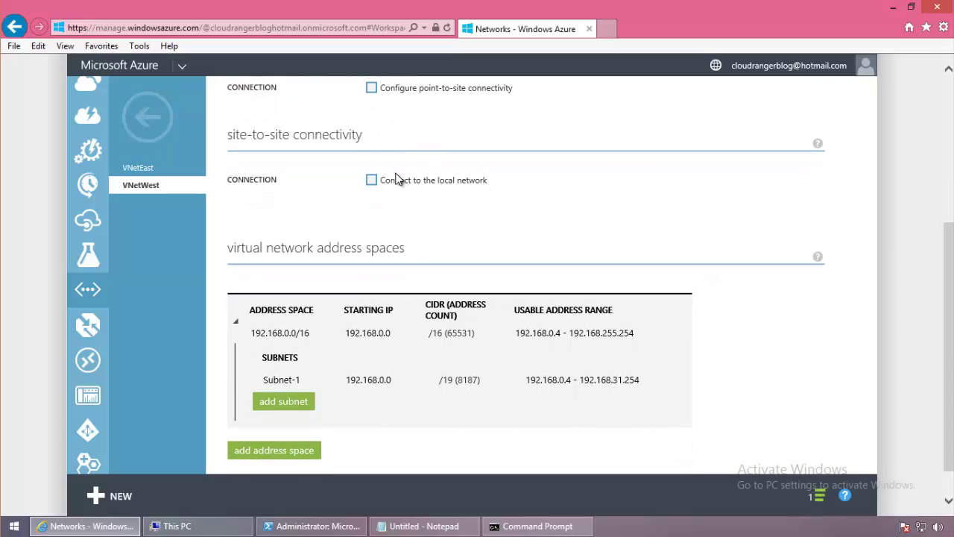
left_click(371, 180)
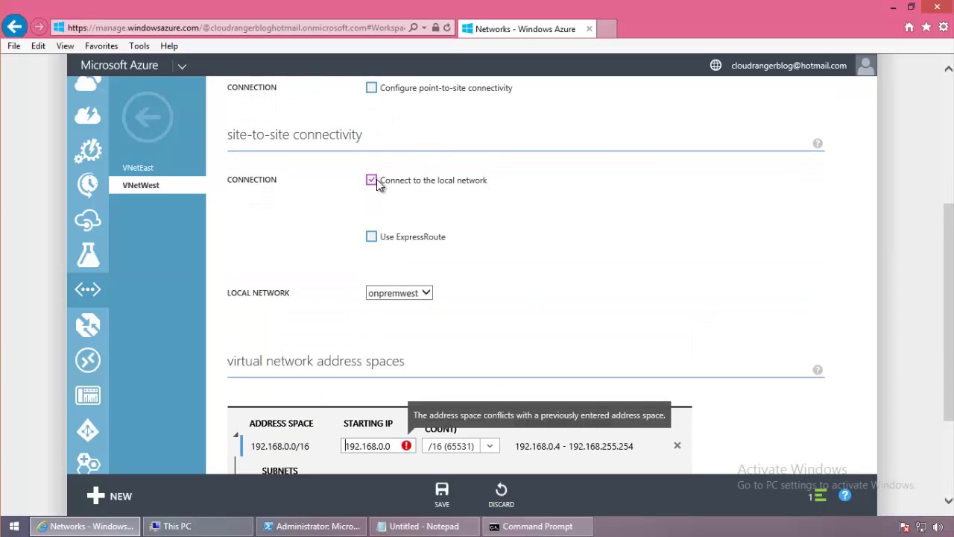
left_click(425, 292)
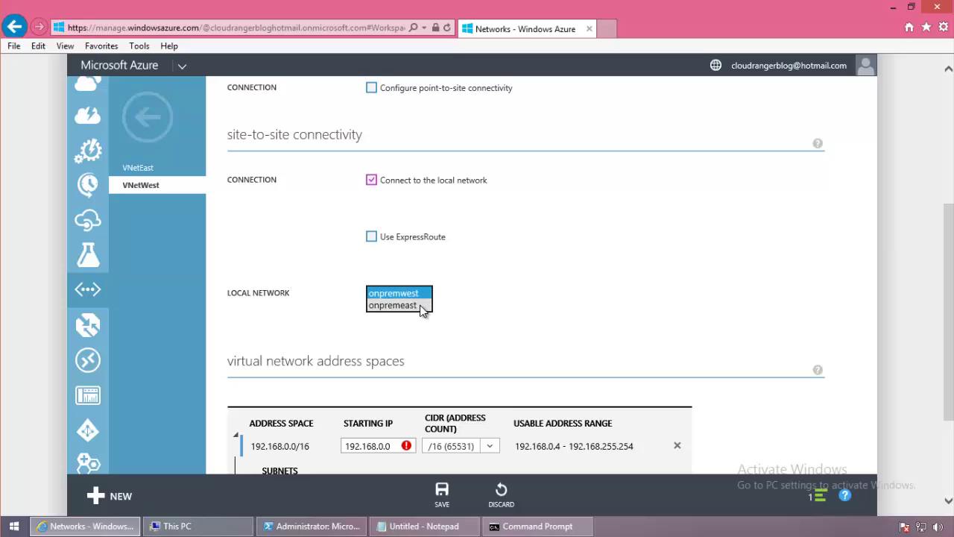
left_click(393, 305)
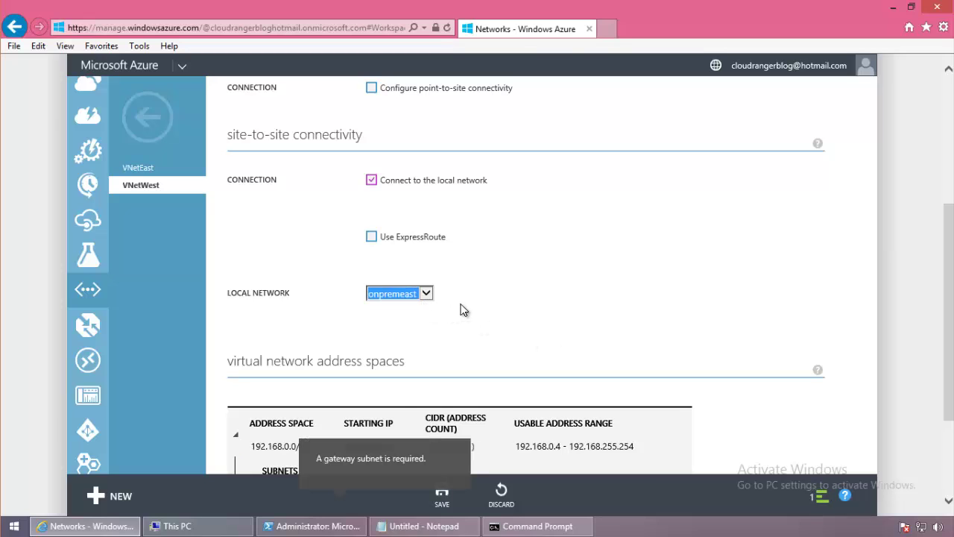
Add the 192.168.32.0/29 gateway subnet and save VNetWest's configuration.
left_click_drag(950, 328, 941, 467)
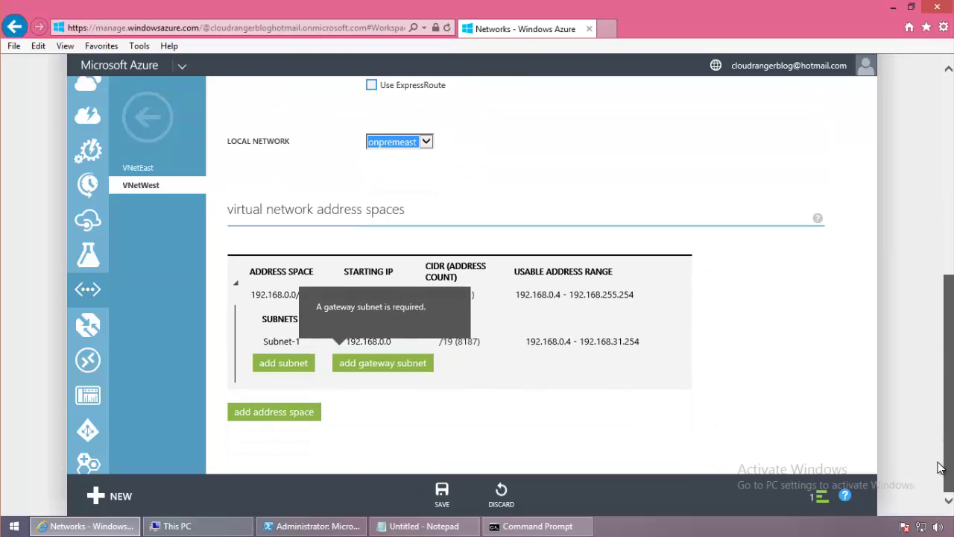
left_click(639, 329)
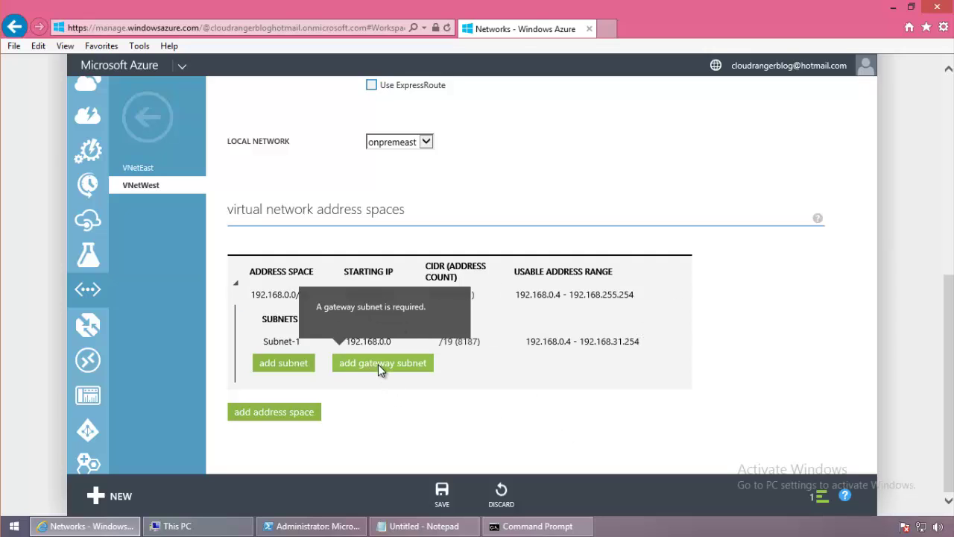
left_click(378, 364)
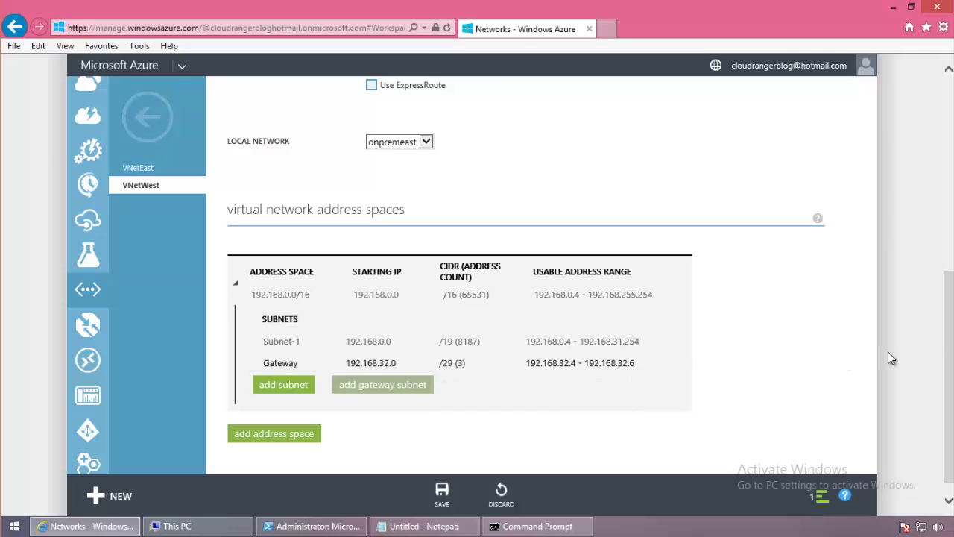
left_click_drag(950, 335, 931, 112)
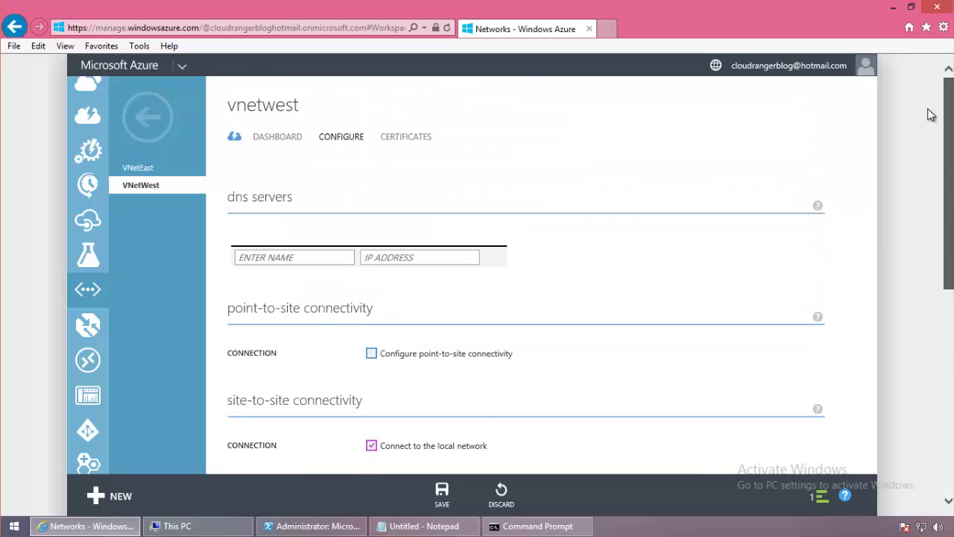
left_click(277, 136)
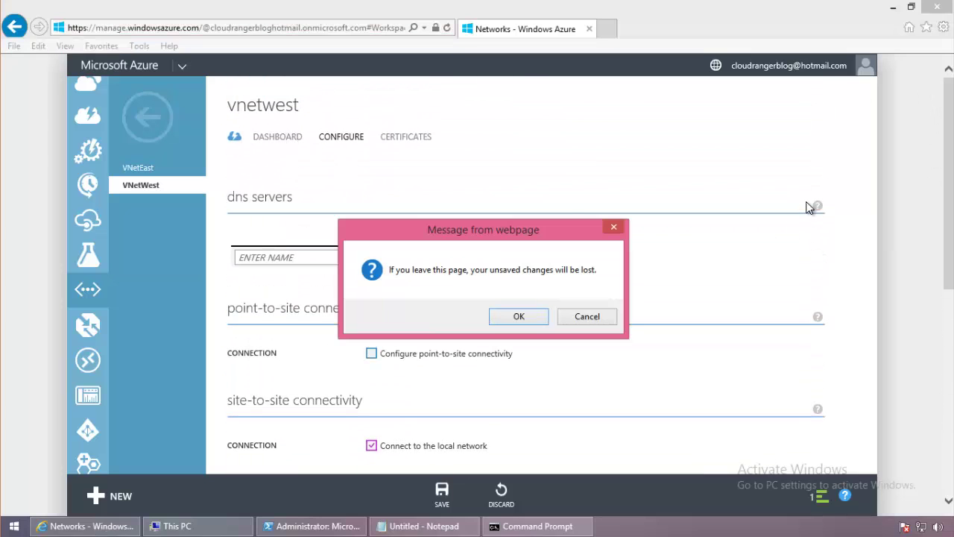
key("Escape")
left_click(947, 309)
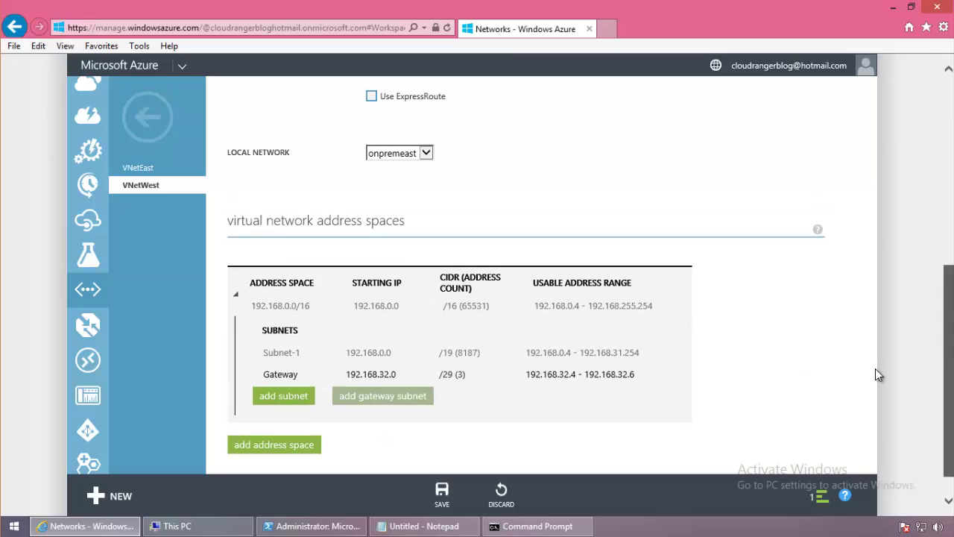
left_click(948, 500)
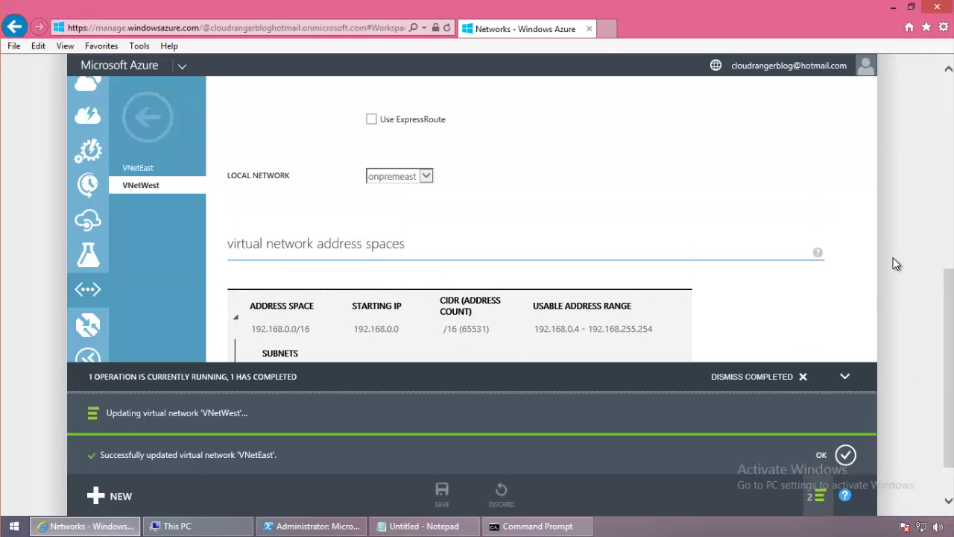
Open VNetEast's dashboard showing its onpremwest link, and clear finished notifications.
left_click(946, 91)
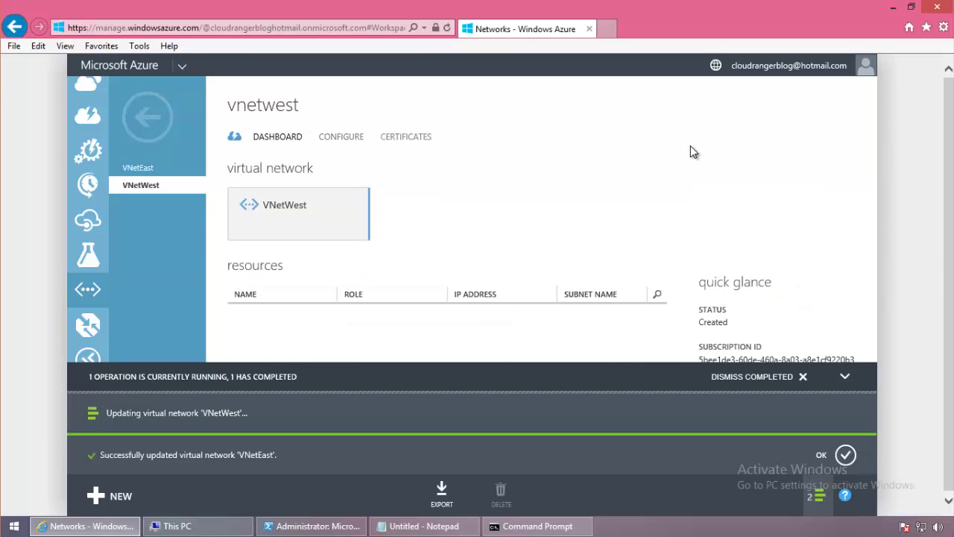
left_click(147, 116)
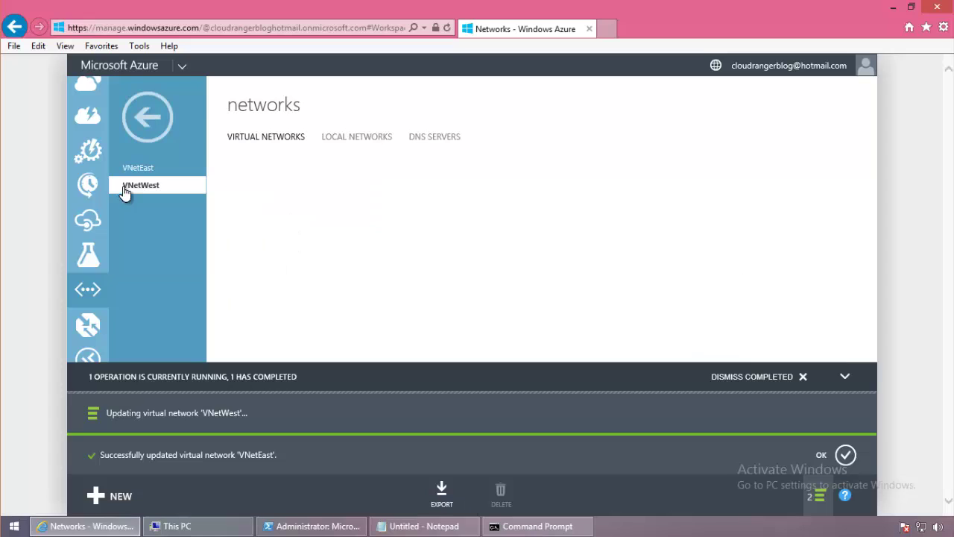
left_click(305, 196)
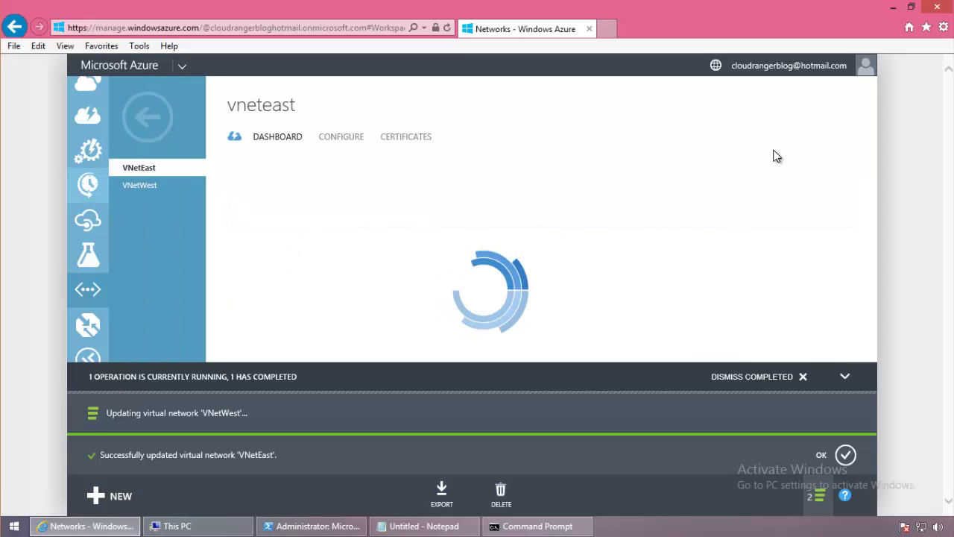
left_click(808, 379)
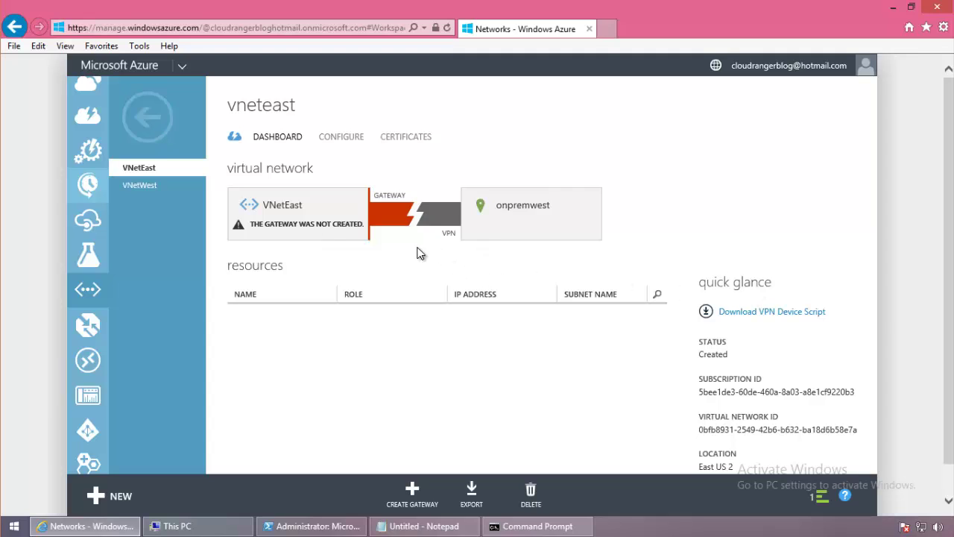
scroll(423, 301, "down", 1)
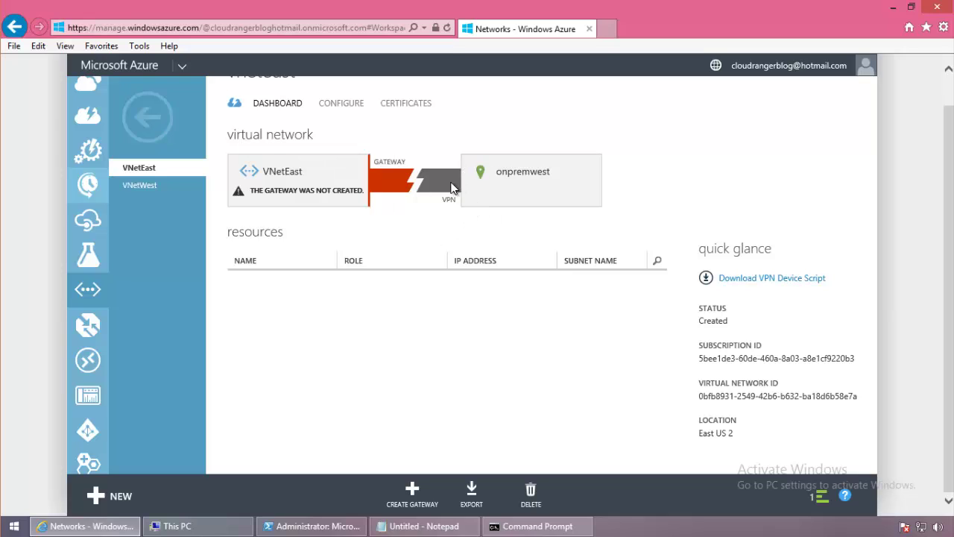
scroll(459, 185, "up", 1)
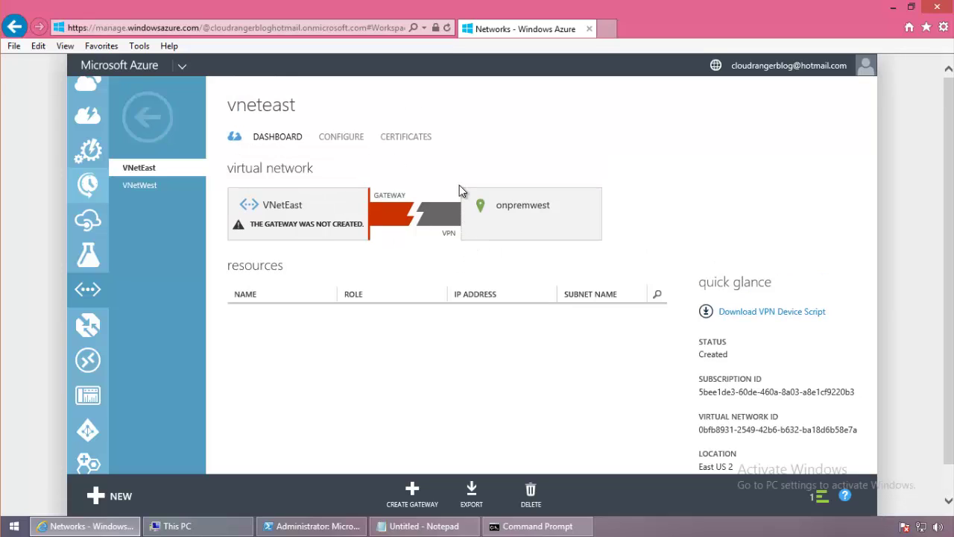
left_click(149, 117)
left_click(367, 138)
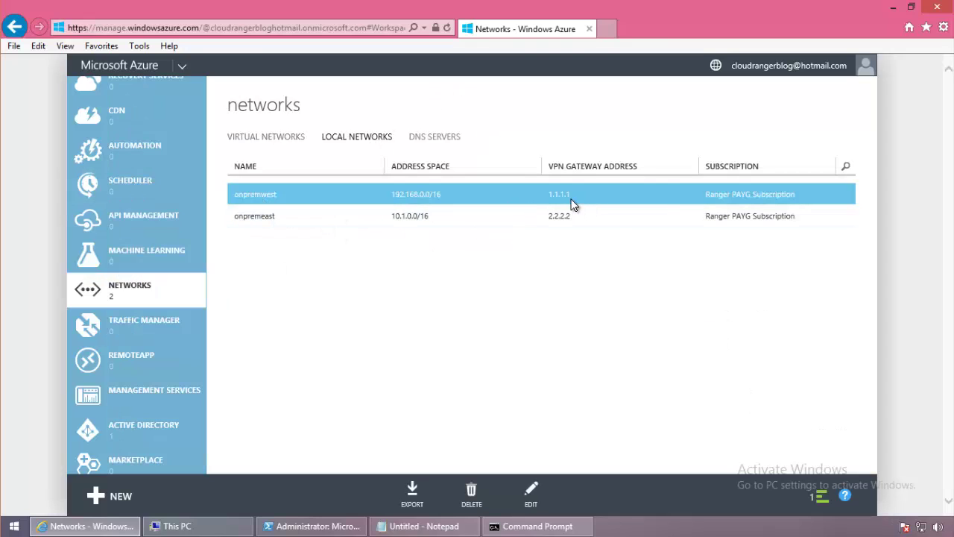
left_click(257, 140)
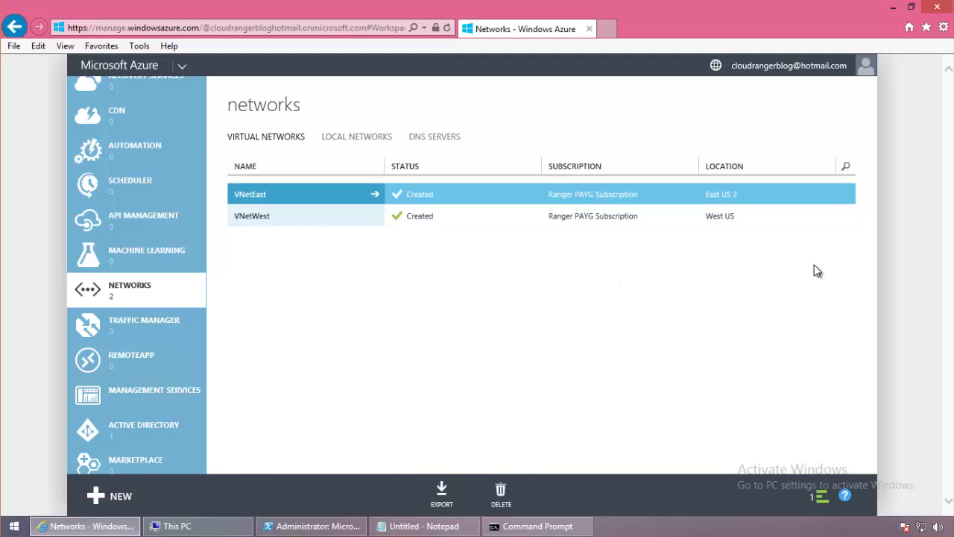
left_click(375, 194)
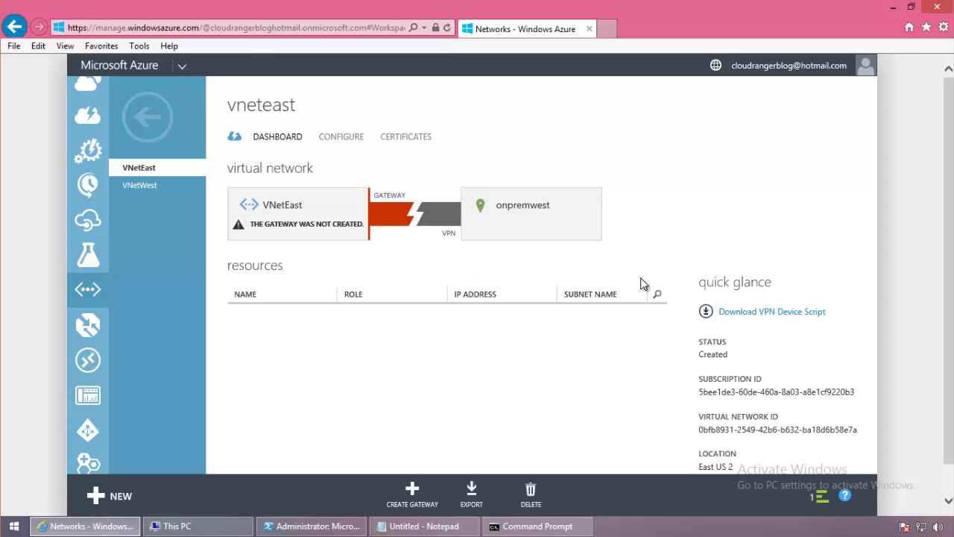
scroll(477, 298, "down", 1)
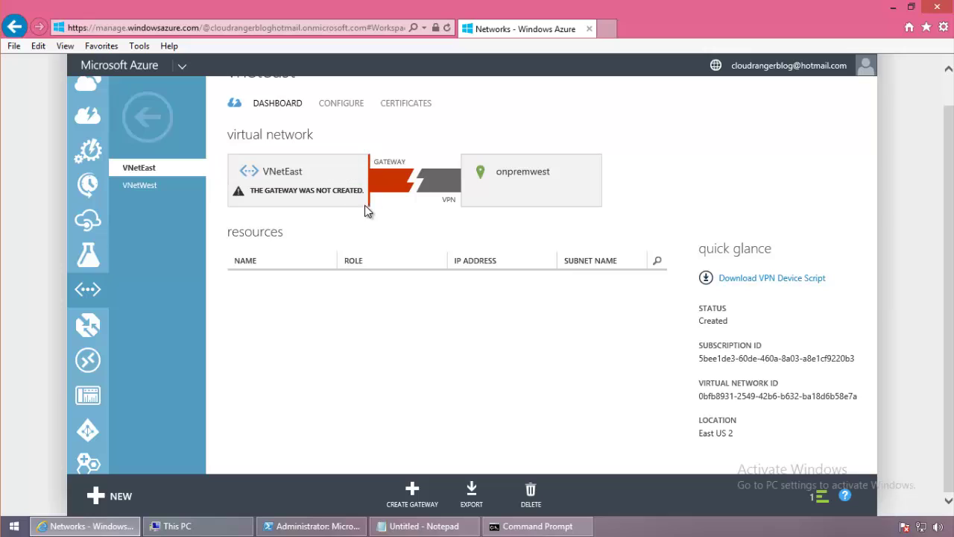
Create a dynamic-routing gateway for VNetEast.
left_click(414, 498)
left_click(416, 493)
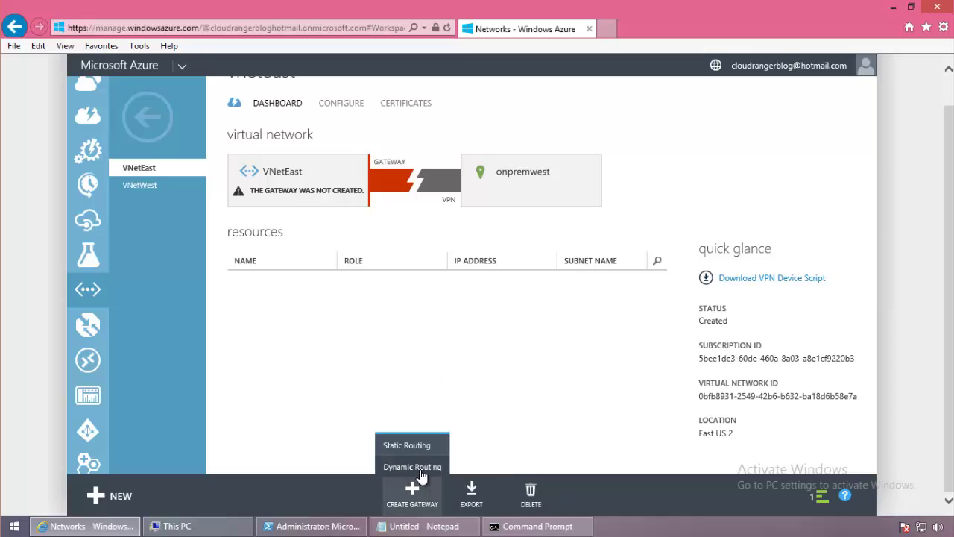
left_click(418, 468)
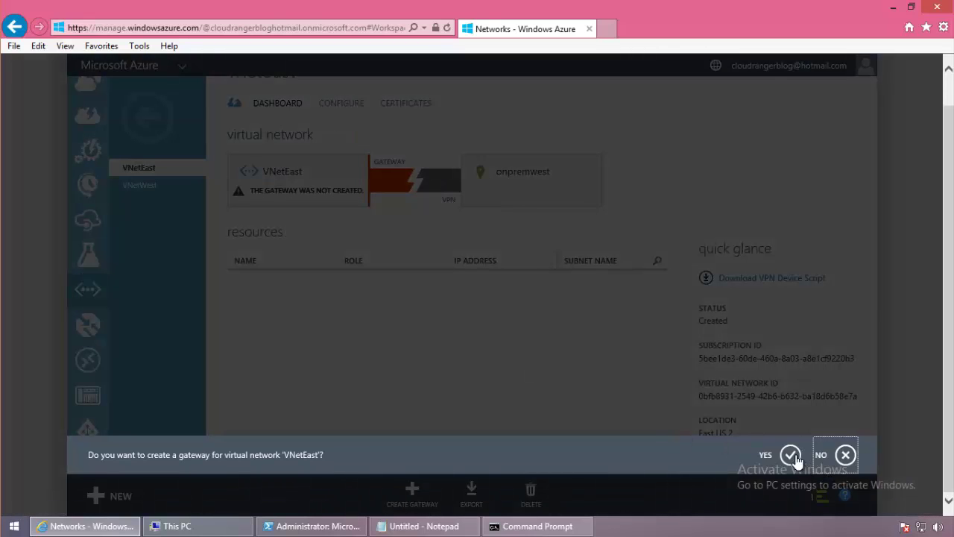
left_click(795, 458)
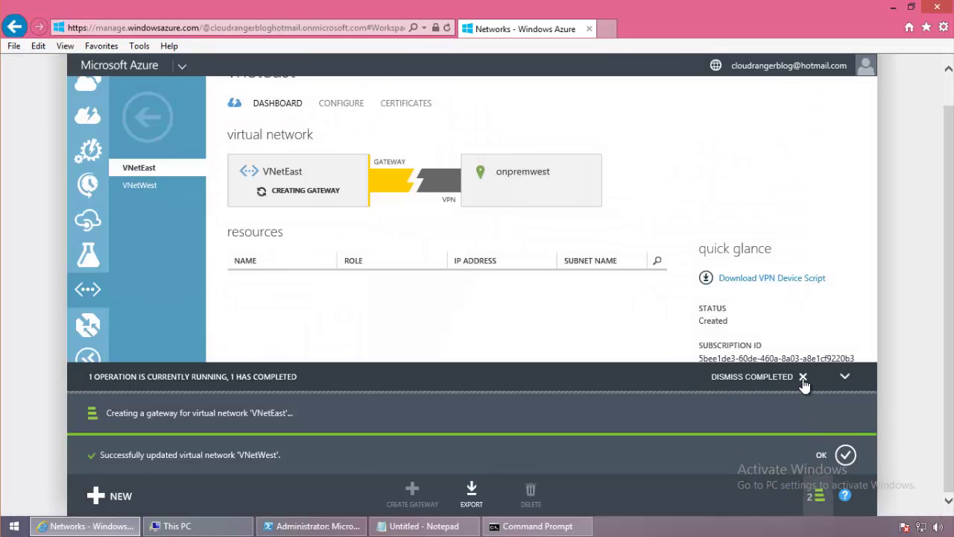
left_click(803, 378)
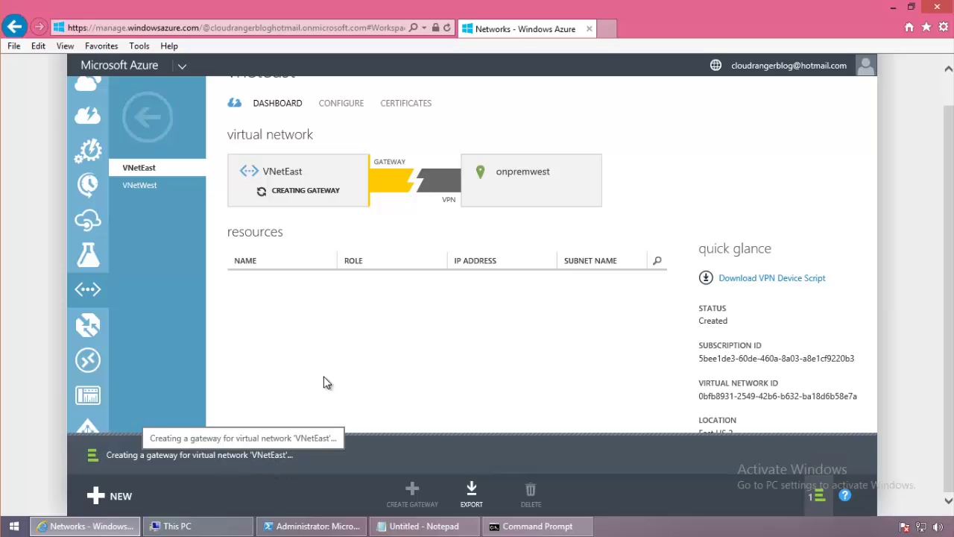
Create a dynamic-routing gateway for VNetWest and return to the virtual networks list.
left_click(153, 187)
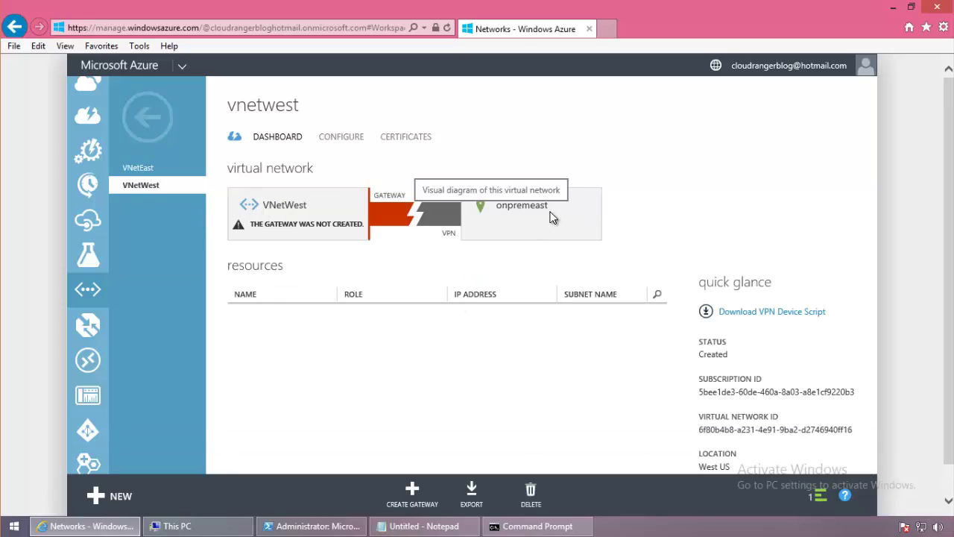
left_click(415, 489)
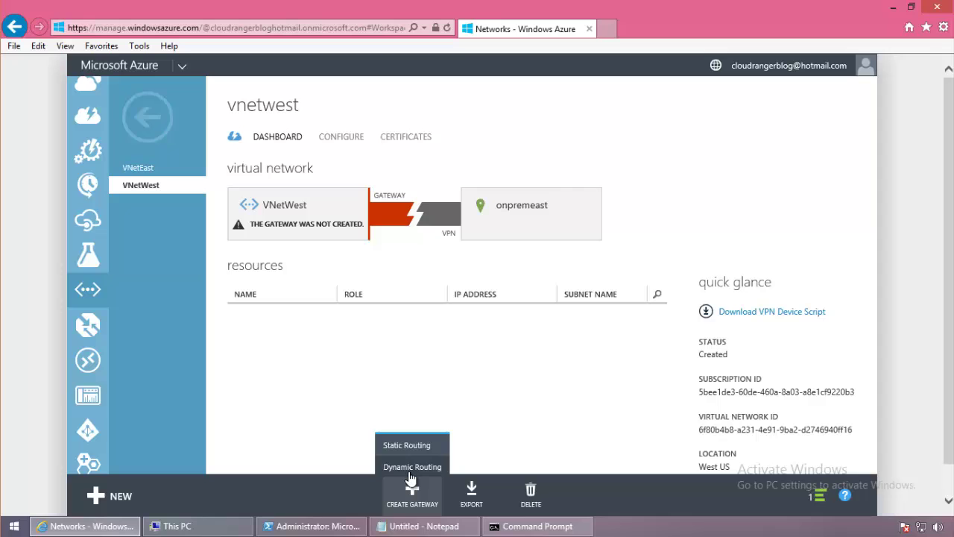
left_click(410, 468)
left_click(790, 454)
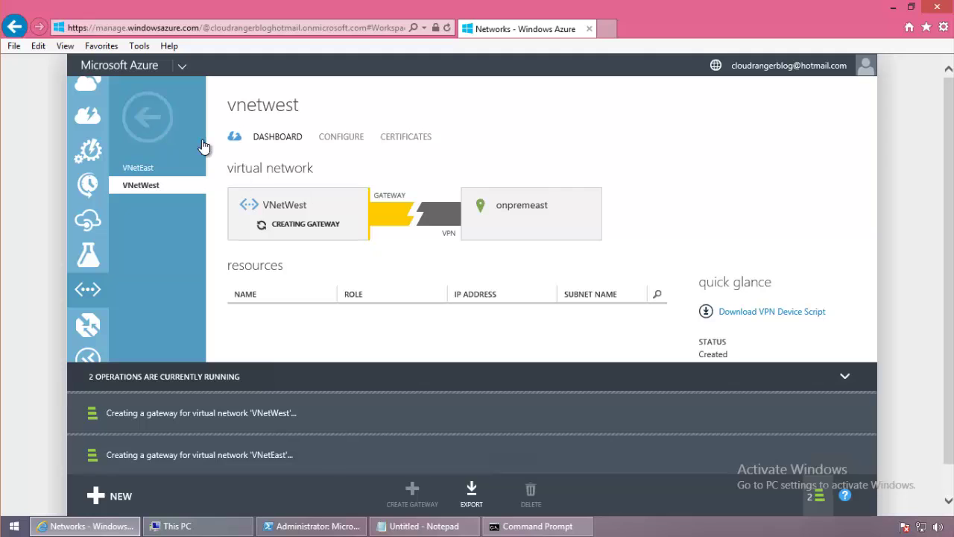
left_click(148, 117)
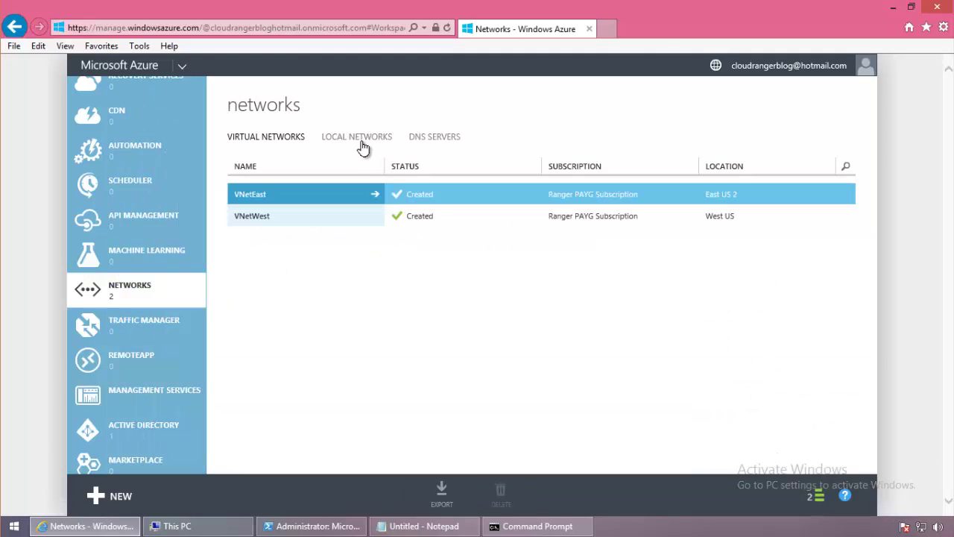
Glance at the Local Networks list and running operations, then return to Virtual Networks and start a NEW resource.
left_click(362, 143)
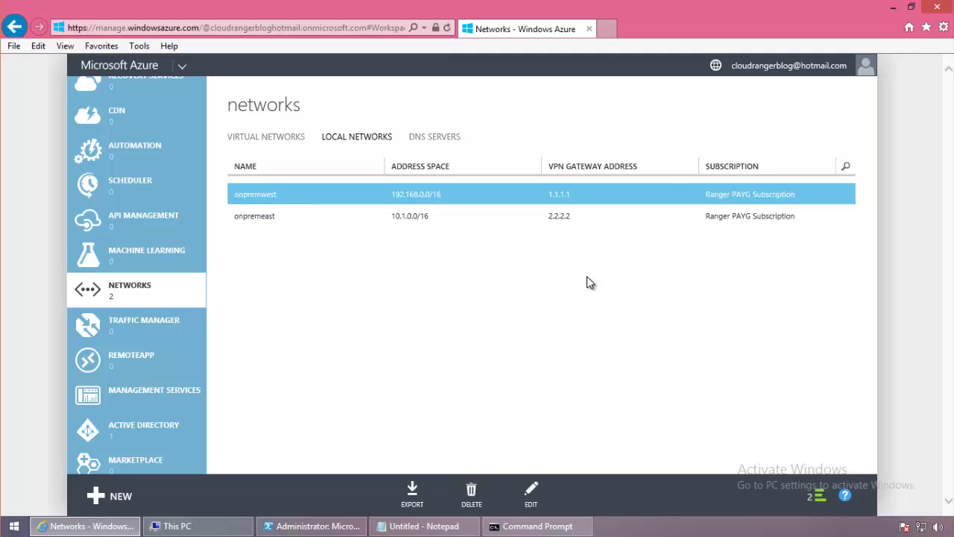
left_click(819, 493)
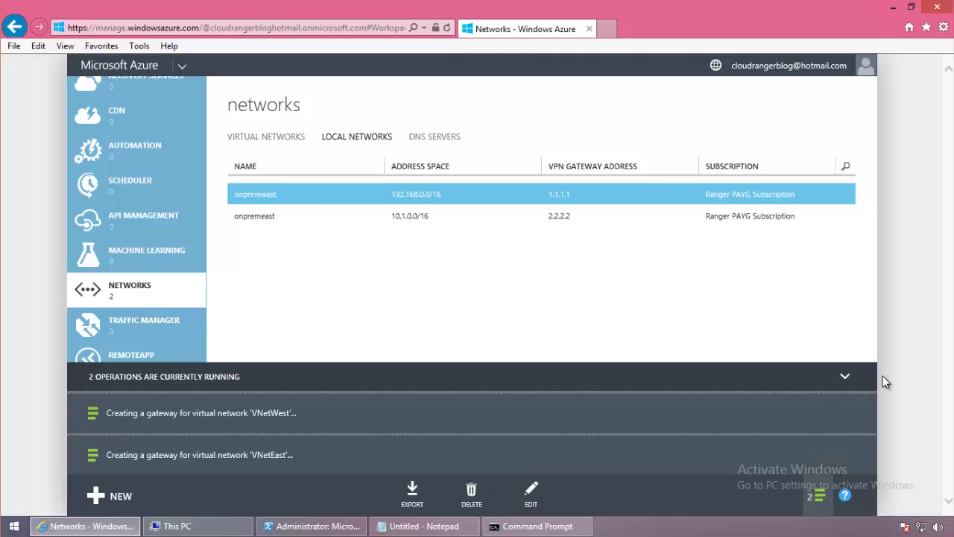
left_click(844, 376)
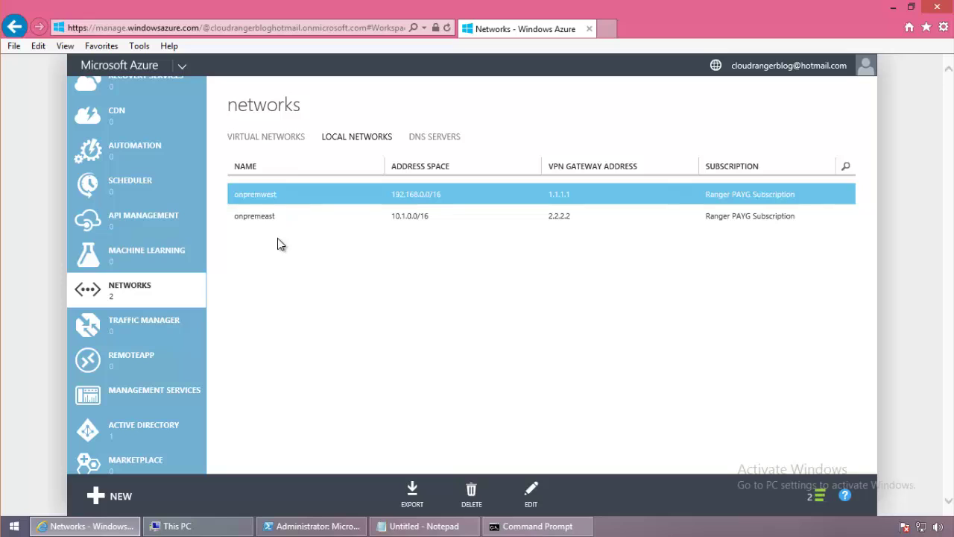
left_click(171, 292)
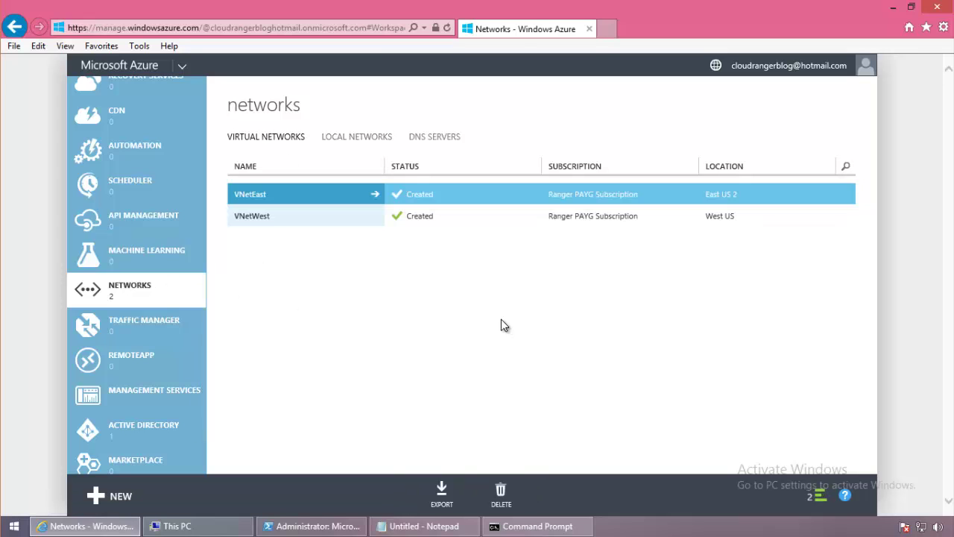
left_click(117, 494)
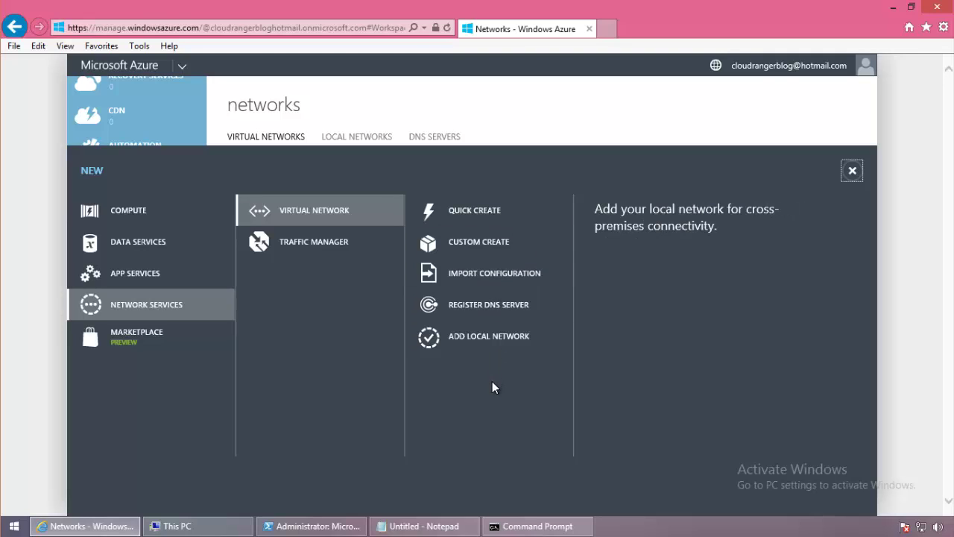
Custom-create a virtual network named cloudvnet located in Central US.
left_click(503, 251)
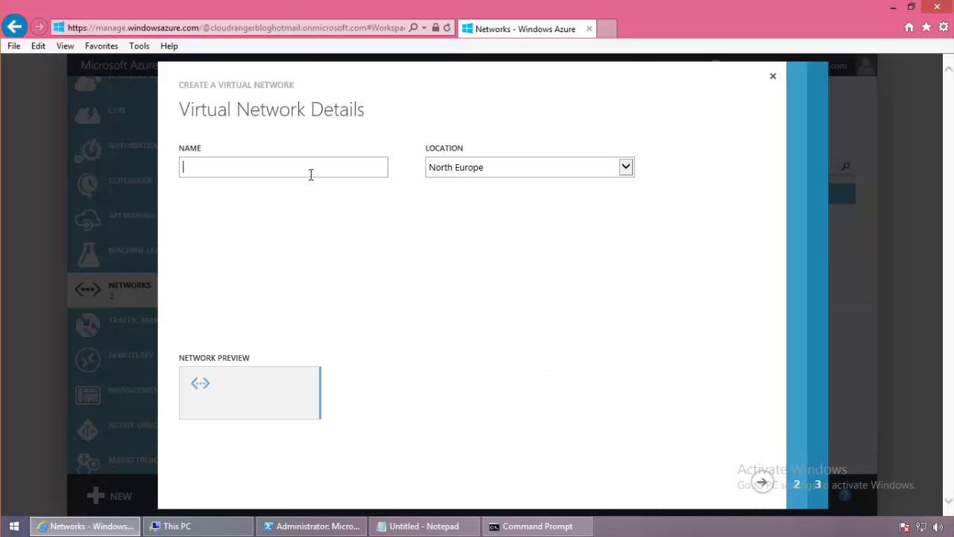
type("cloudvnet")
left_click(457, 174)
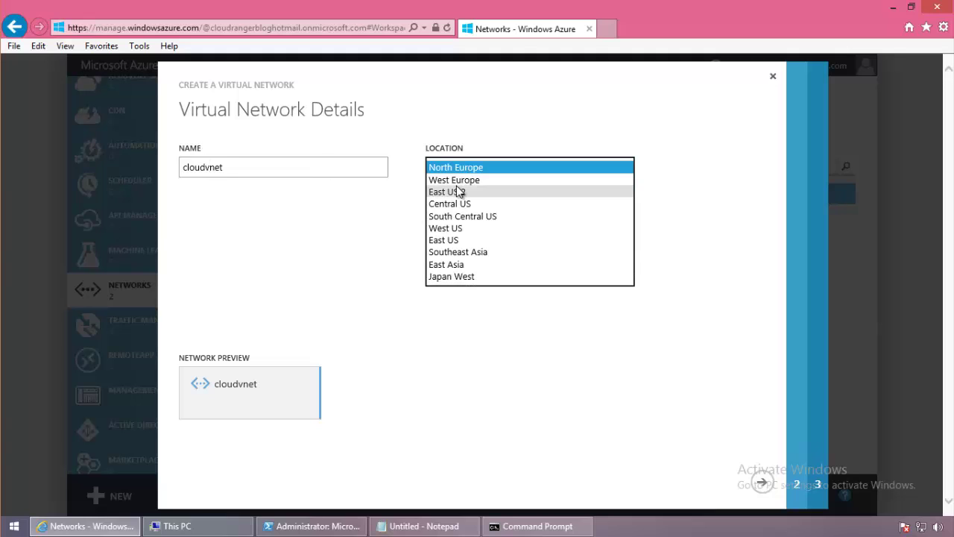
left_click(456, 204)
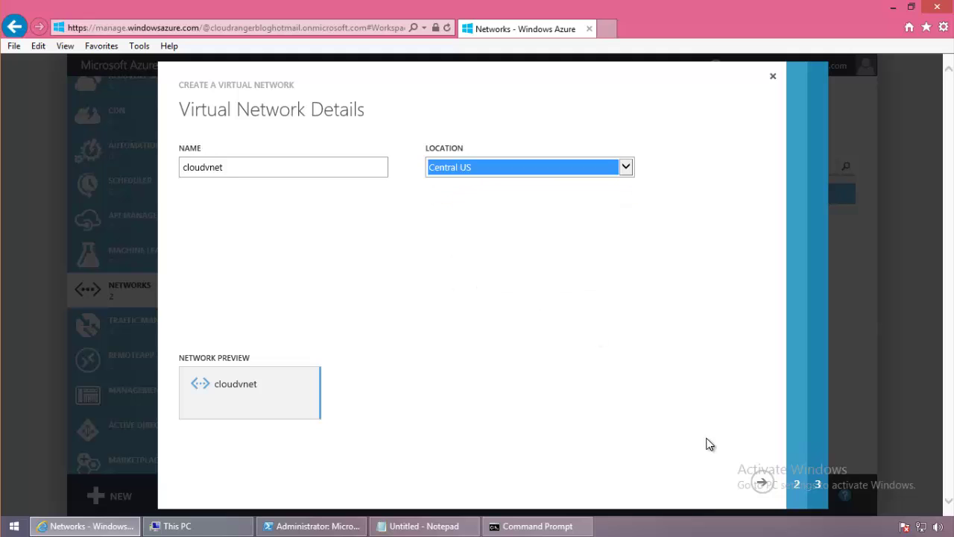
left_click(760, 484)
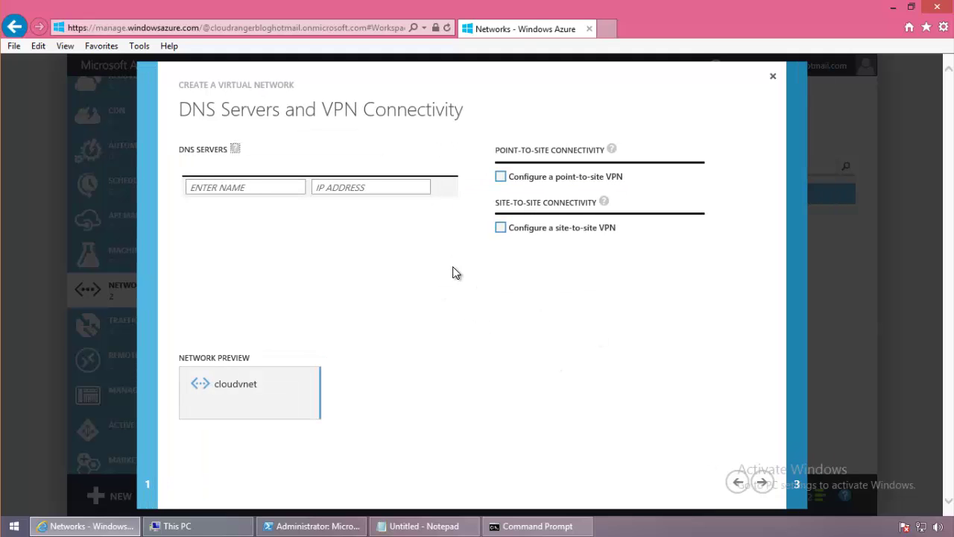
Enable a site-to-site VPN toward a new local network and advance to the connectivity page.
left_click(500, 229)
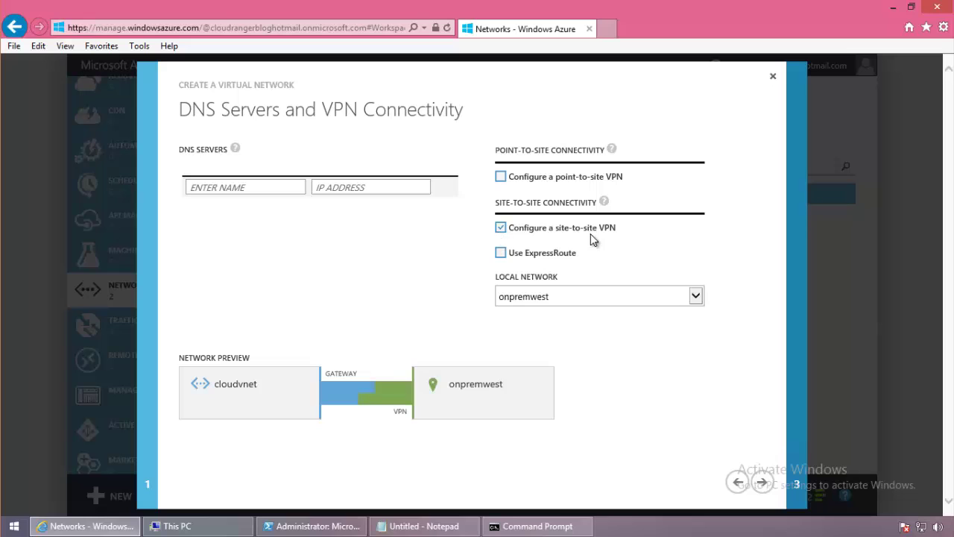
left_click(695, 297)
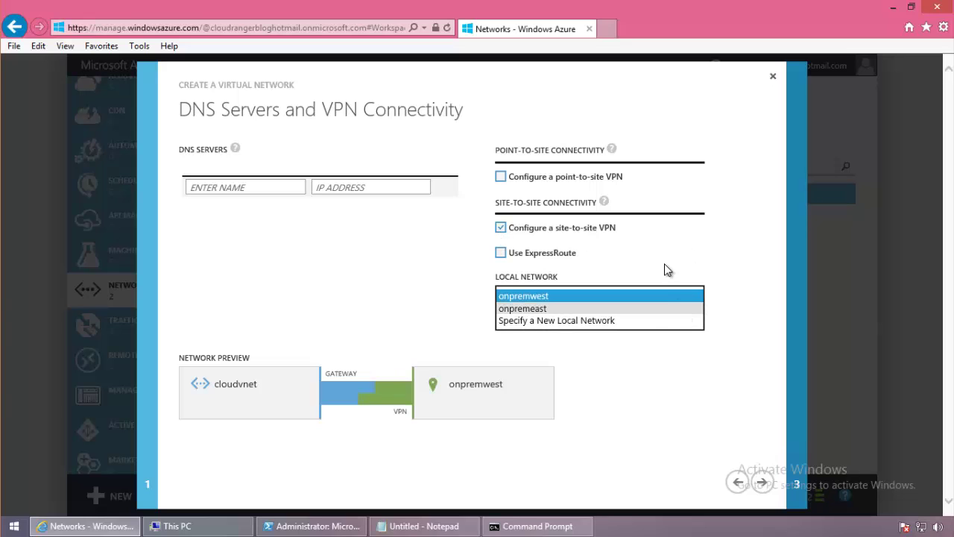
left_click(713, 273)
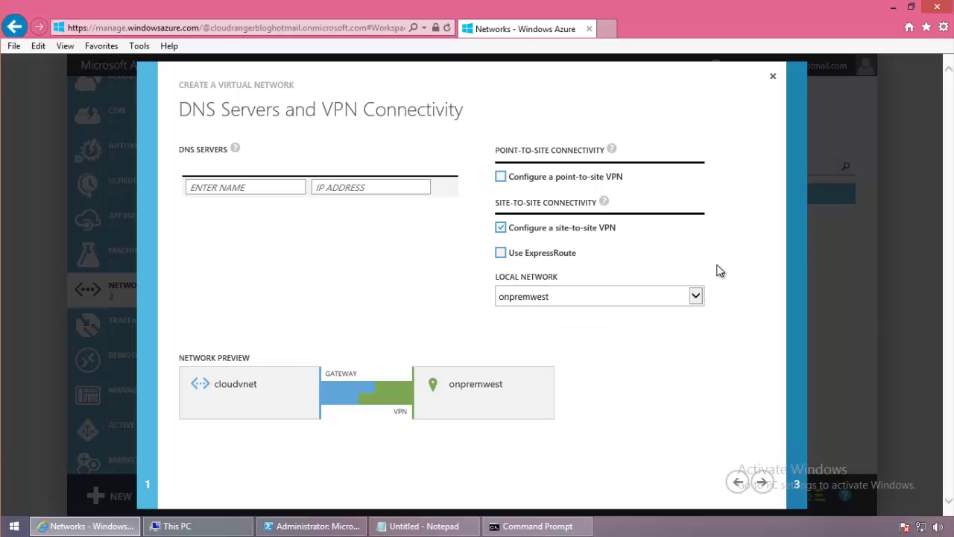
left_click(699, 298)
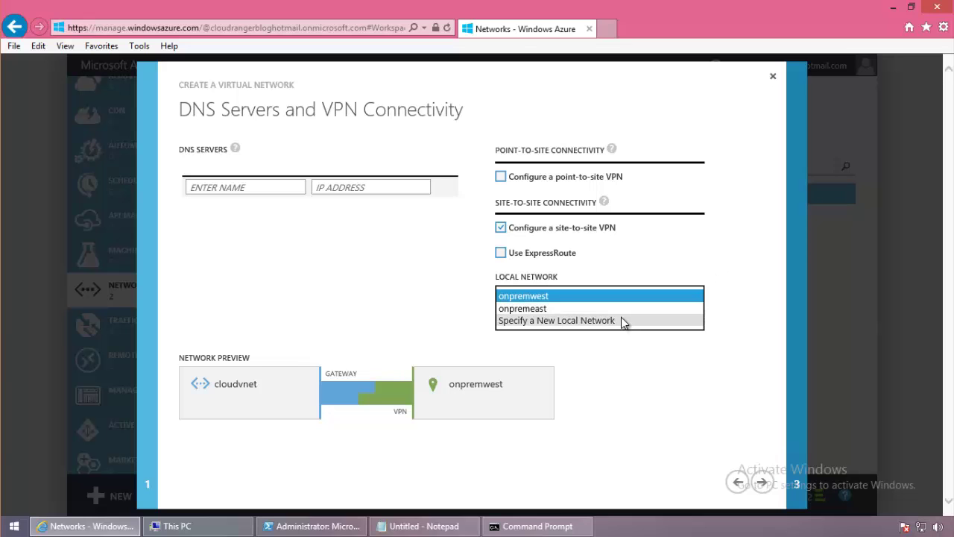
left_click(623, 320)
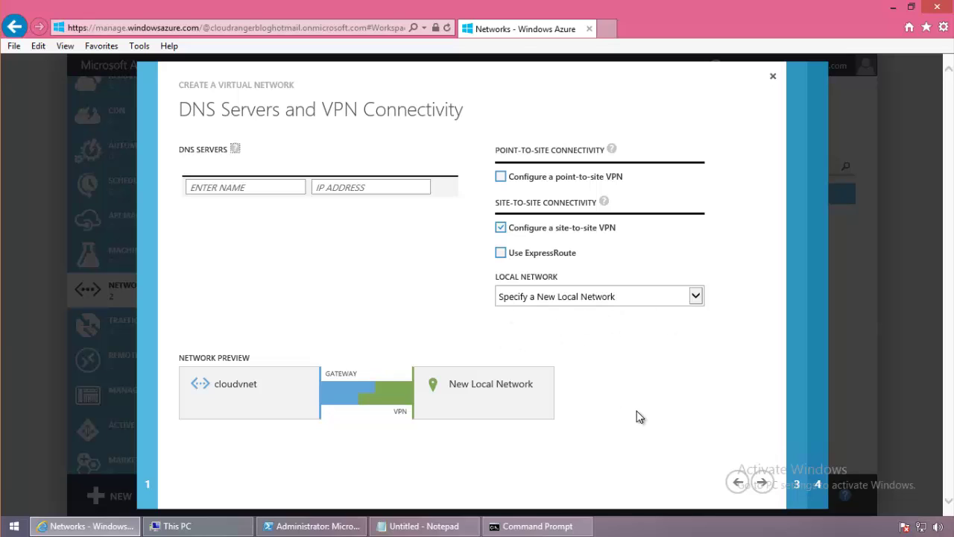
left_click(762, 482)
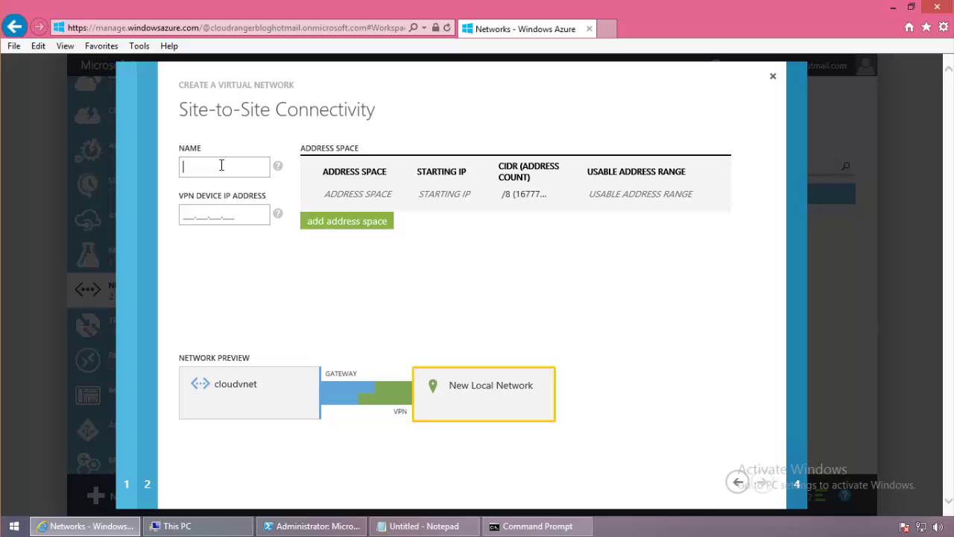
Name the new local network onprem and go to the empty VPN device IP address field.
type("oin")
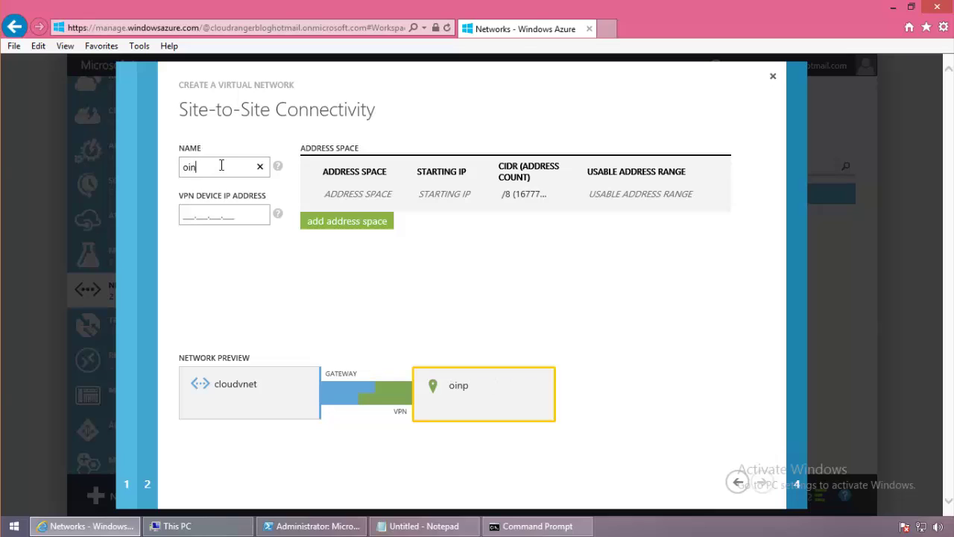
type("prem")
left_click(231, 220)
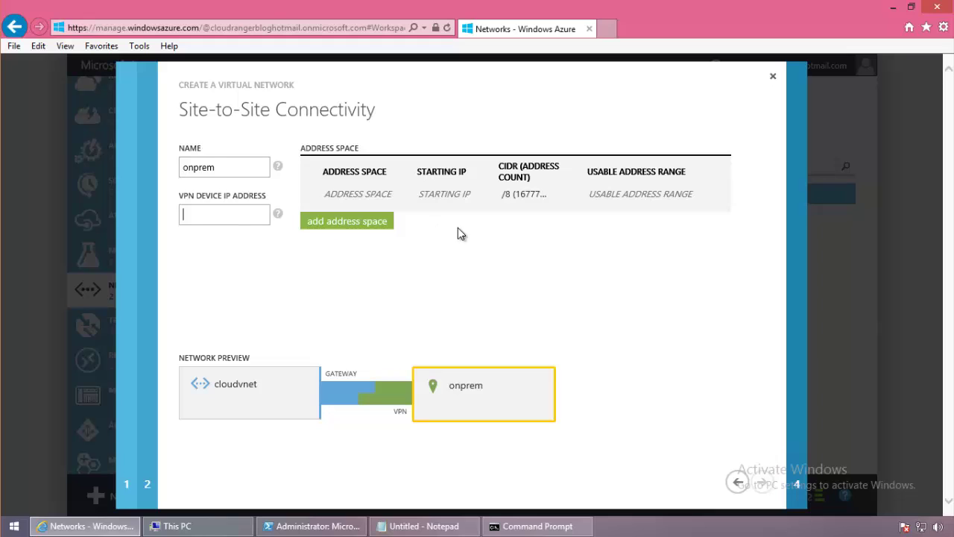
mouse_move(421, 191)
Cancel the cloudvnet wizard, check the gateway-creation operations, and open the VNetEast dashboard.
left_click(773, 80)
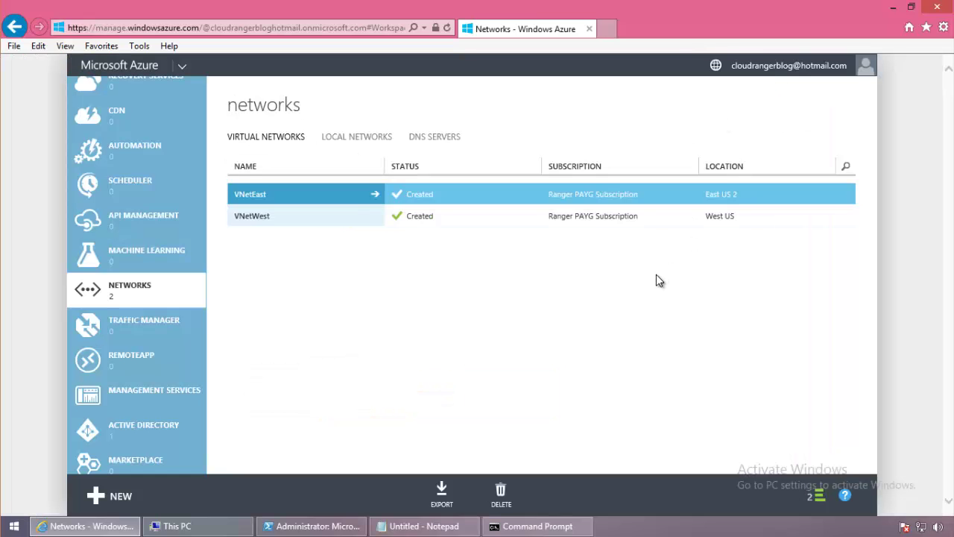
left_click(816, 496)
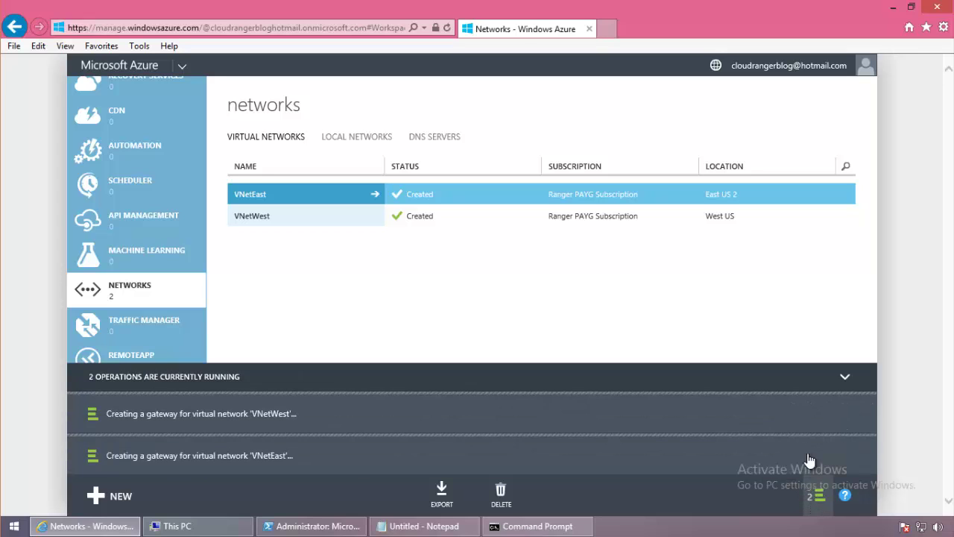
left_click(320, 200)
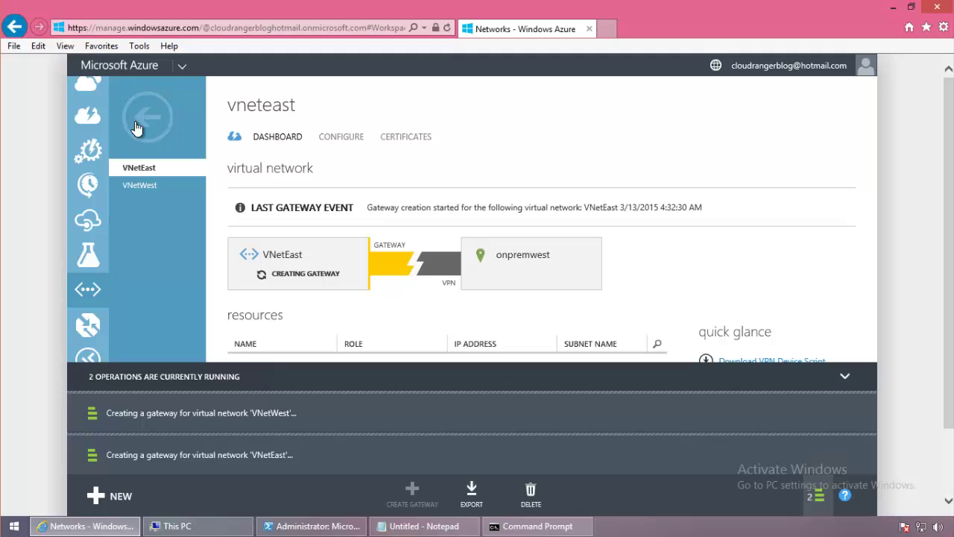
left_click(174, 117)
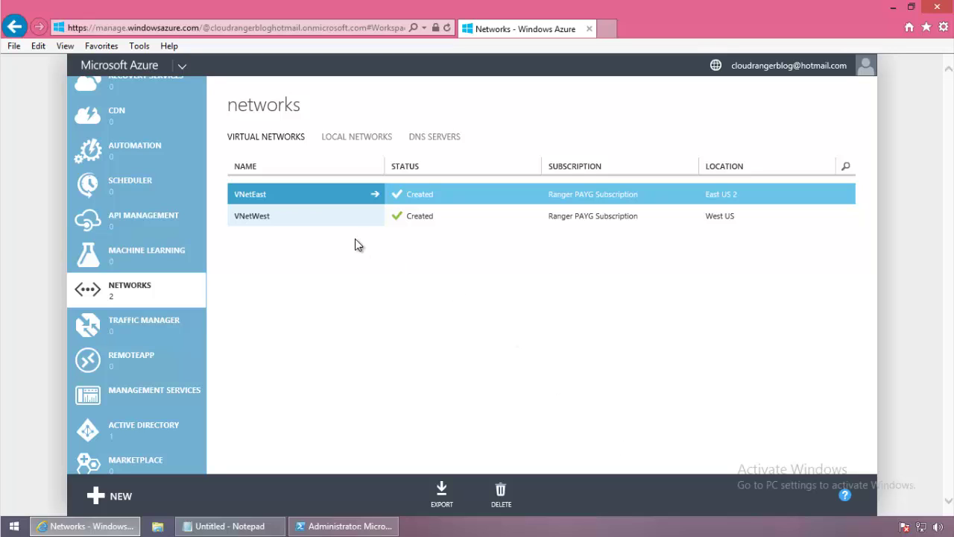
left_click(263, 195)
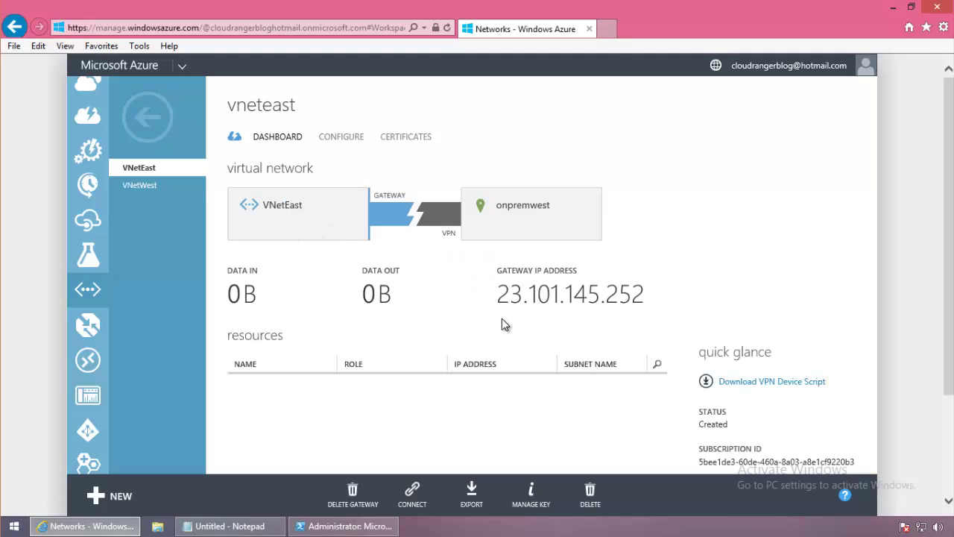
Compare the gateway IPs shown on the VNetEast and VNetWest dashboards.
left_click_drag(511, 293, 645, 294)
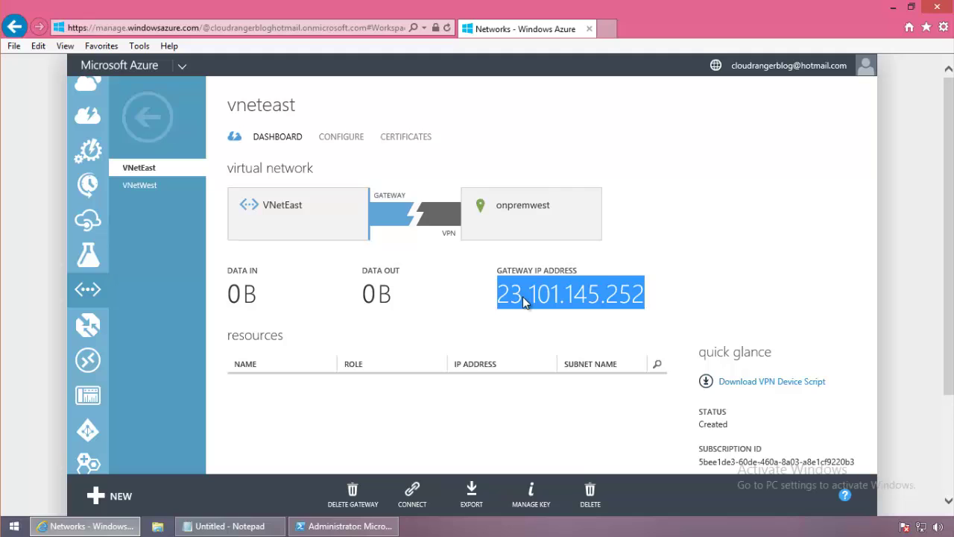
left_click(140, 185)
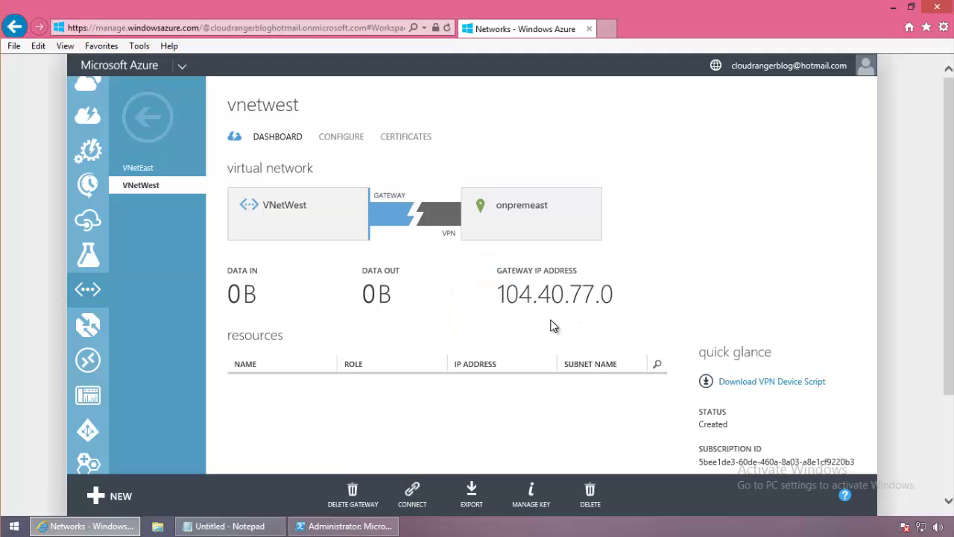
double_click(589, 294)
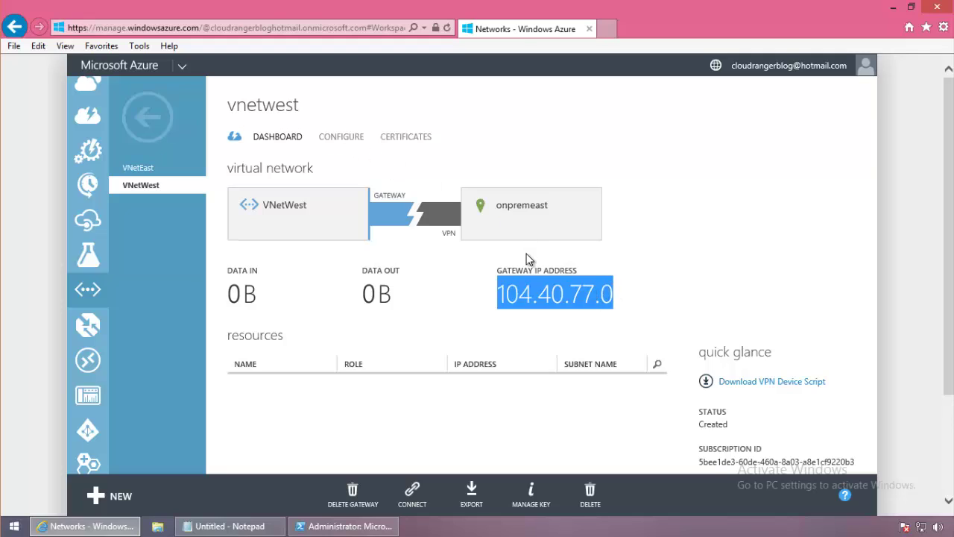
left_click(149, 168)
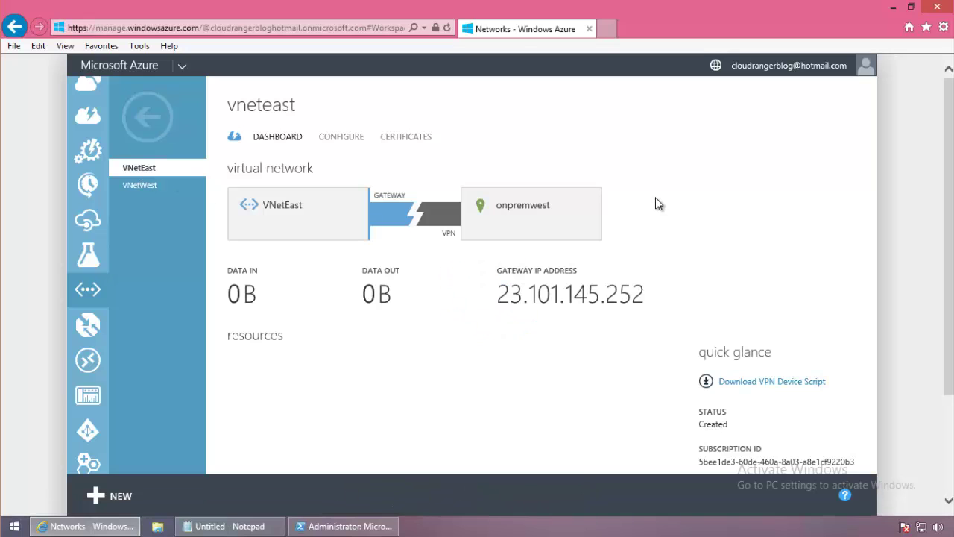
Copy VNetEast's gateway IP 23.101.145.252 into Notepad after 'east -'.
left_click_drag(646, 297, 524, 296)
right_click(523, 296)
left_click(568, 319)
left_click(229, 526)
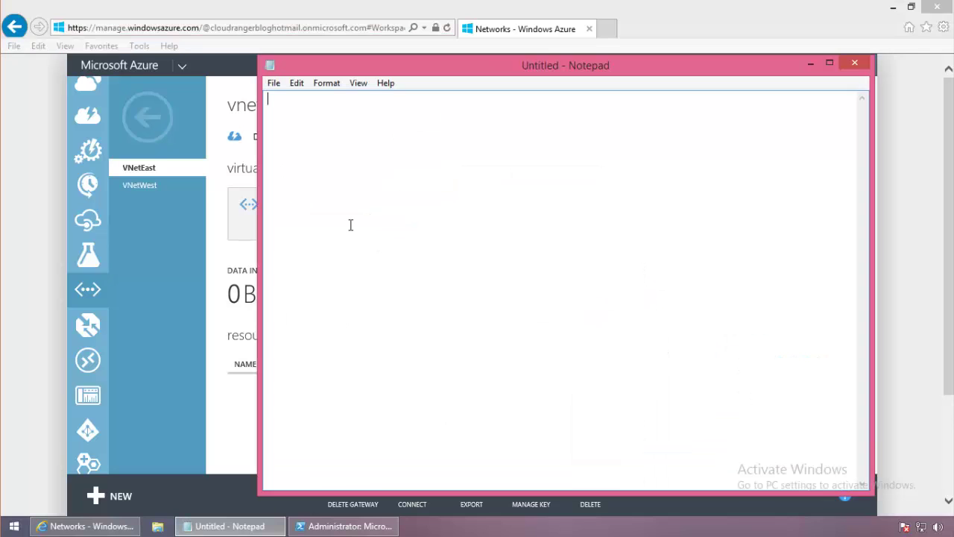
type("east -")
key("ctrl+v")
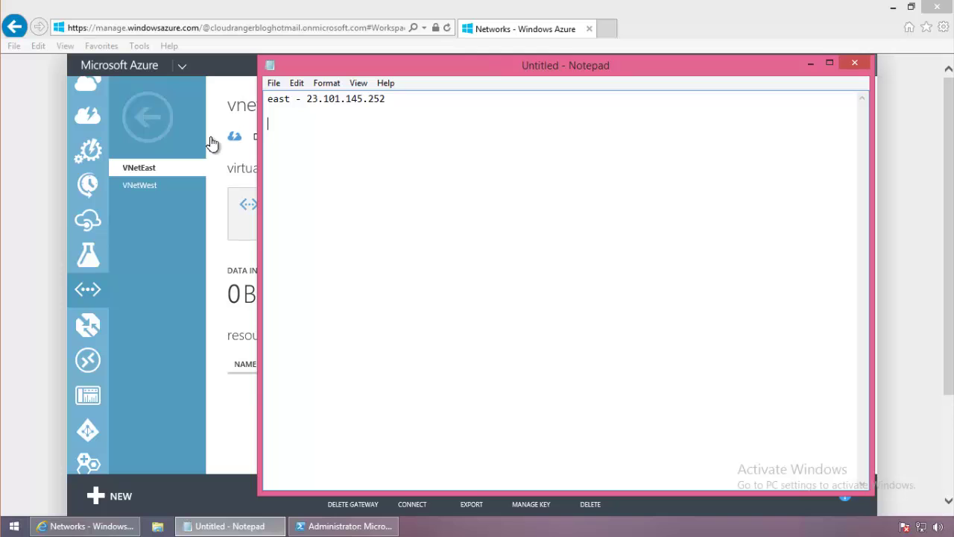
Copy VNetWest's gateway IP 104.40.77.0 into Notepad after 'west -' and return to the networks list.
left_click(152, 186)
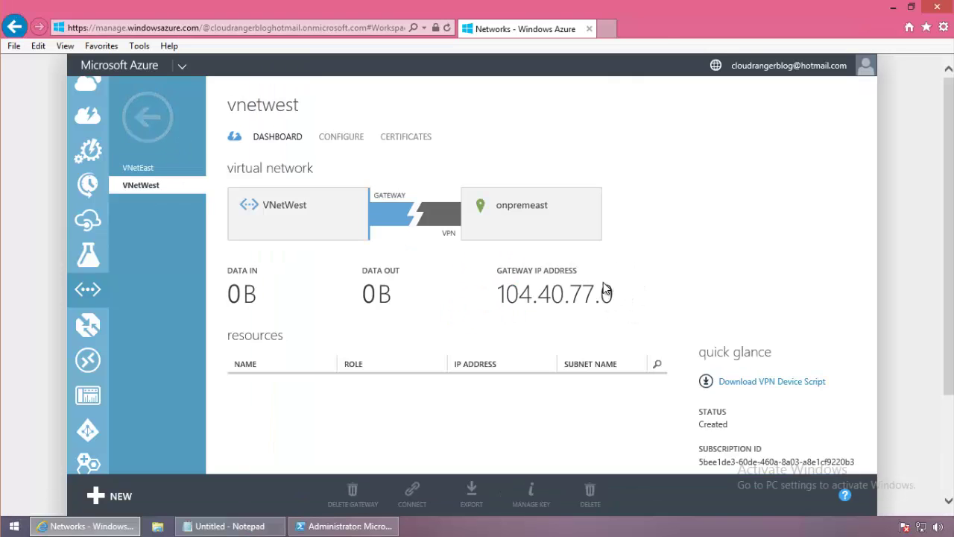
left_click_drag(612, 294, 502, 294)
right_click(507, 297)
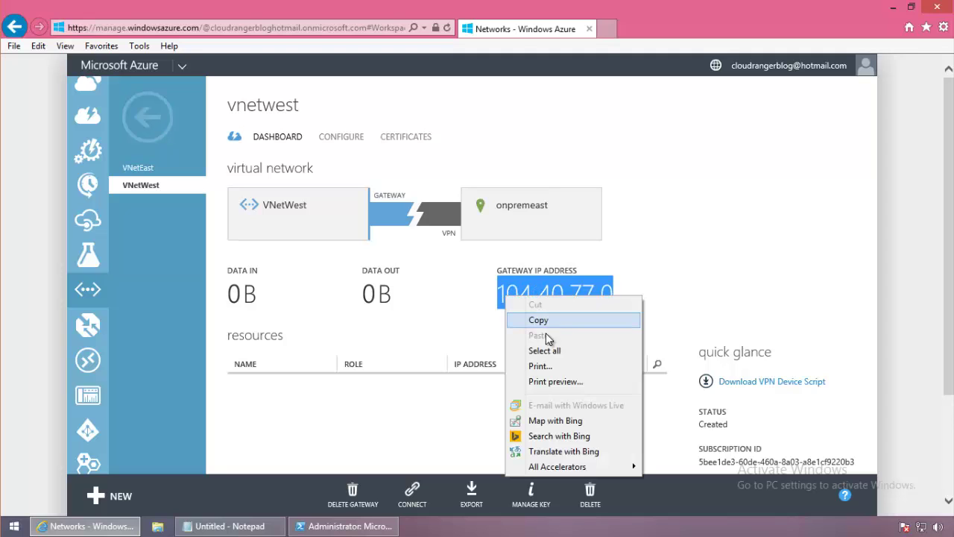
left_click(545, 320)
left_click(227, 526)
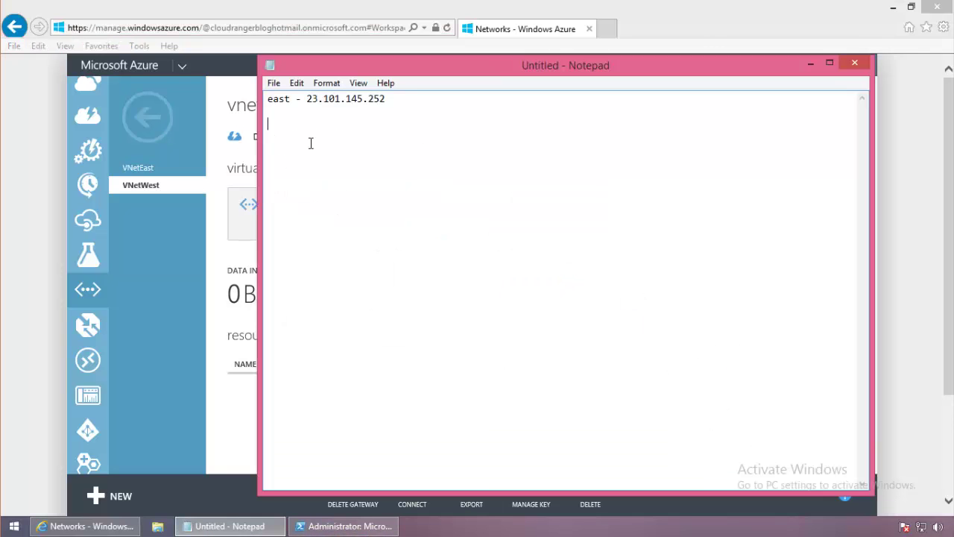
type("west -")
key("ctrl+v")
left_click(146, 141)
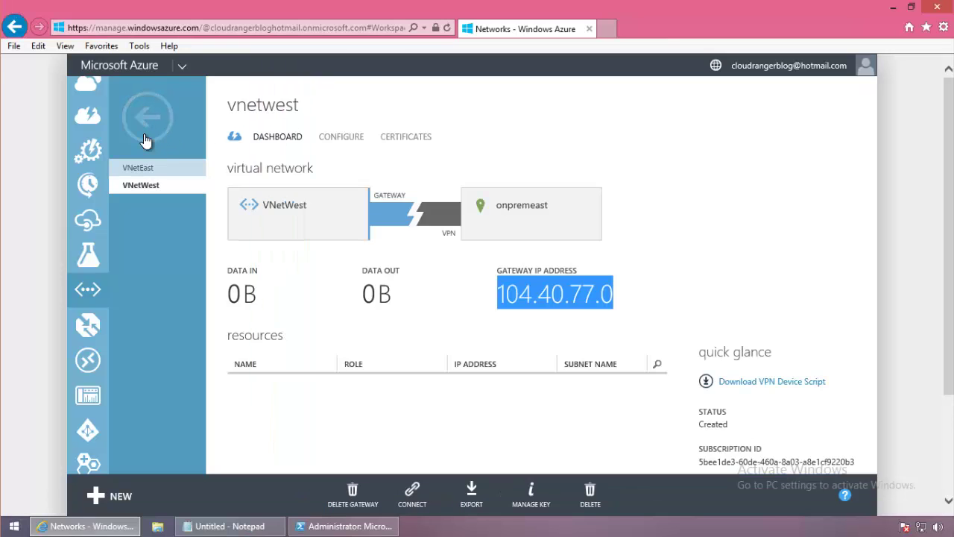
left_click(146, 141)
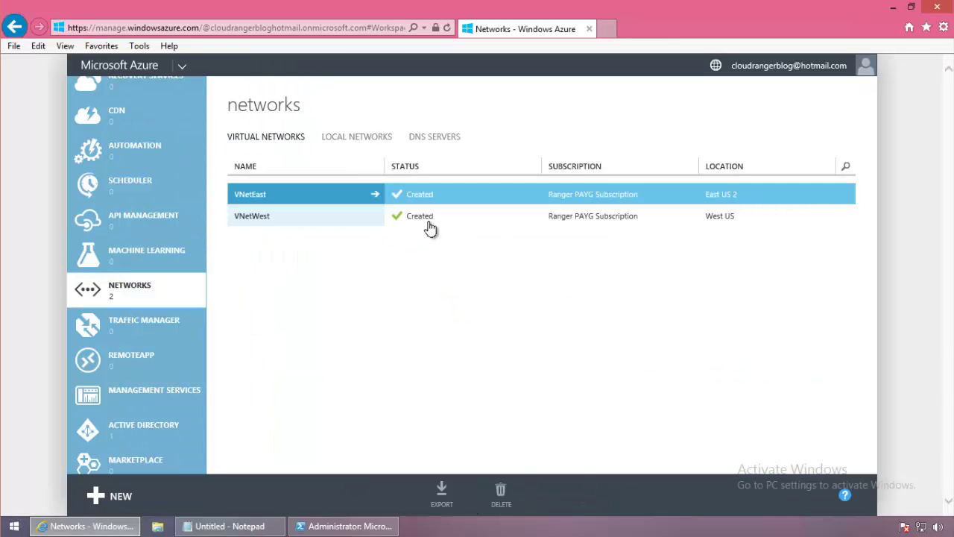
Open the onpremeast local network for editing, with the Notepad IP list moved aside.
left_click(356, 136)
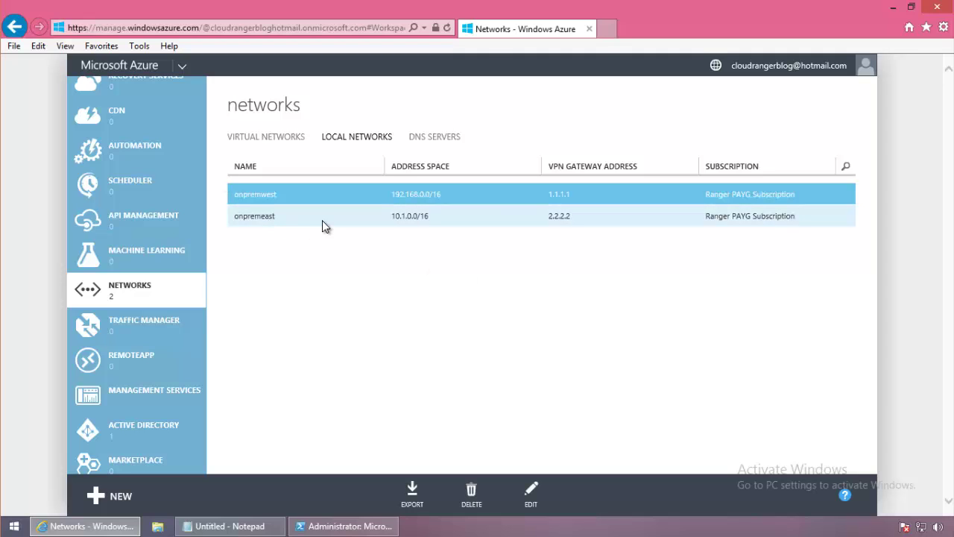
left_click(325, 219)
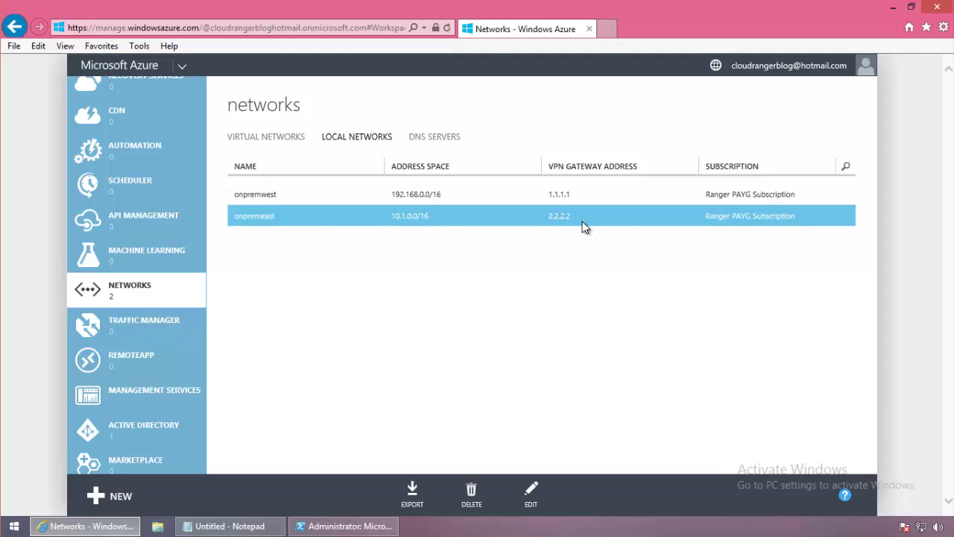
left_click(542, 495)
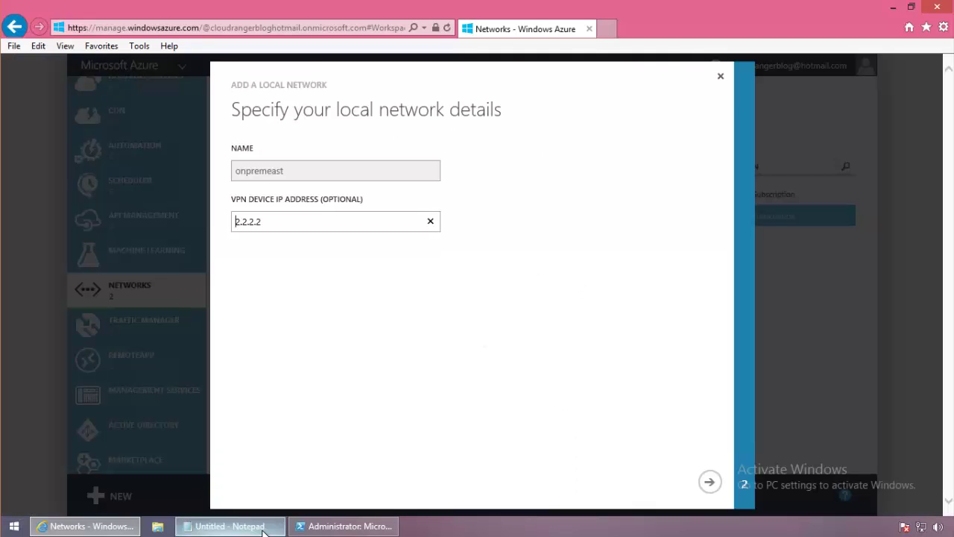
left_click(263, 530)
left_click_drag(342, 70, 601, 120)
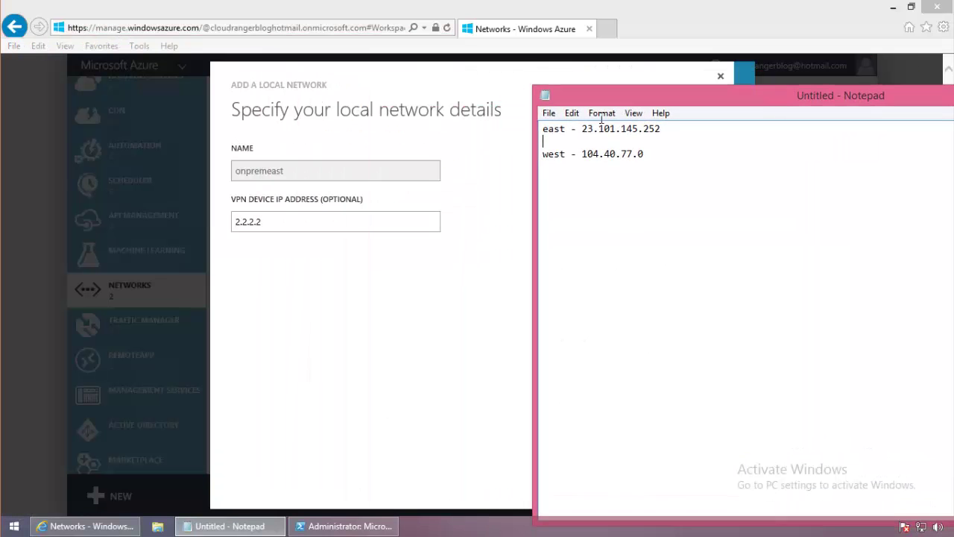
left_click(304, 222)
Replace onpremeast's VPN device address 2.2.2.2 with 23.101.145.252, checking the notes.
left_click_drag(304, 221, 223, 222)
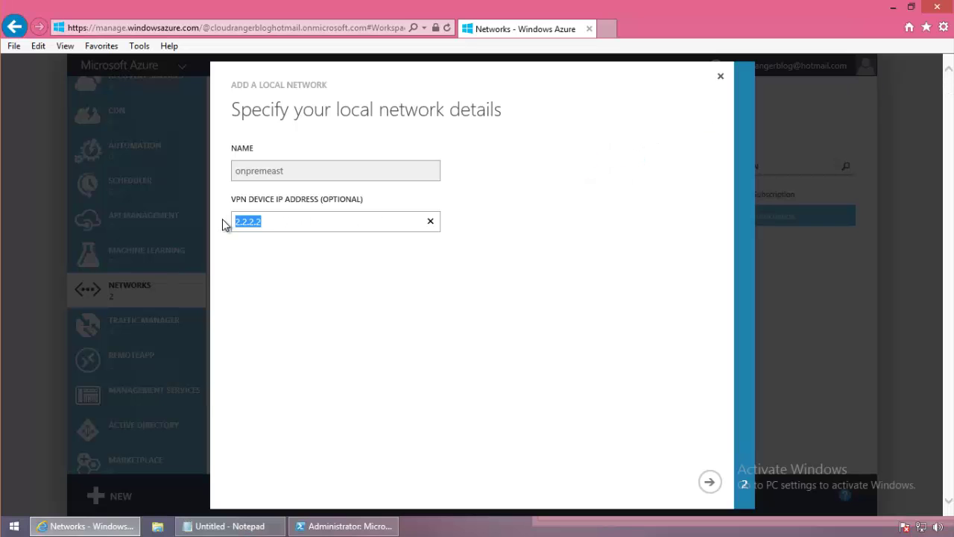
type("23.")
left_click(233, 526)
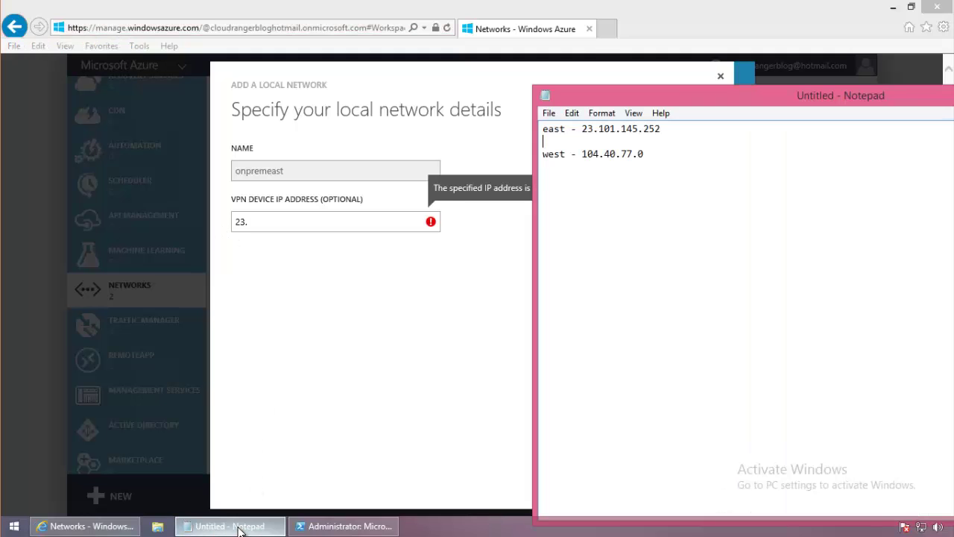
left_click(239, 526)
type("101.1")
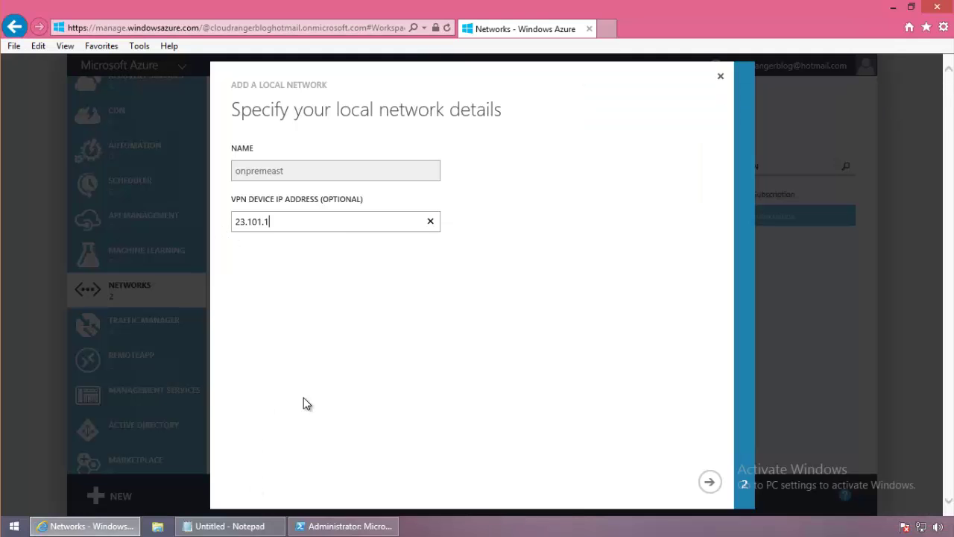
type("45")
left_click(261, 526)
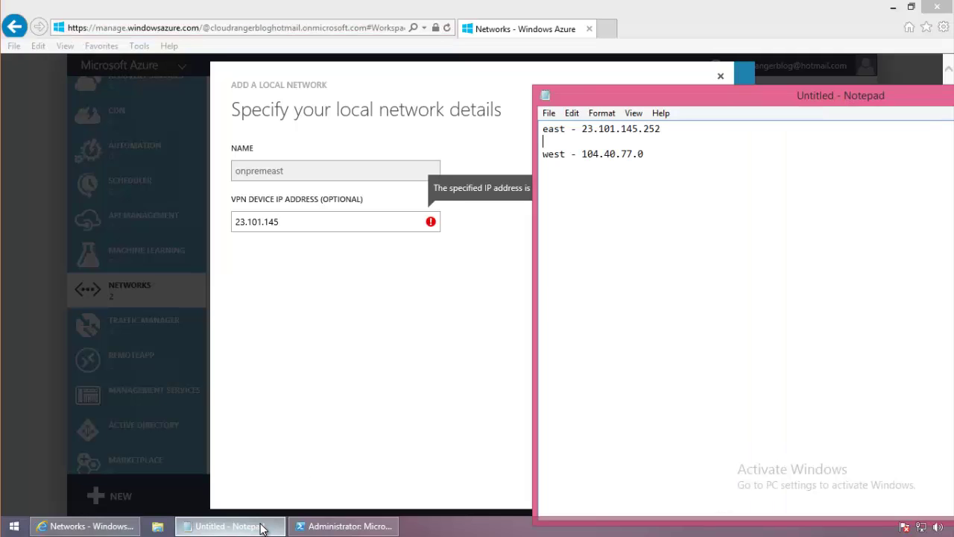
left_click(261, 526)
type(".252")
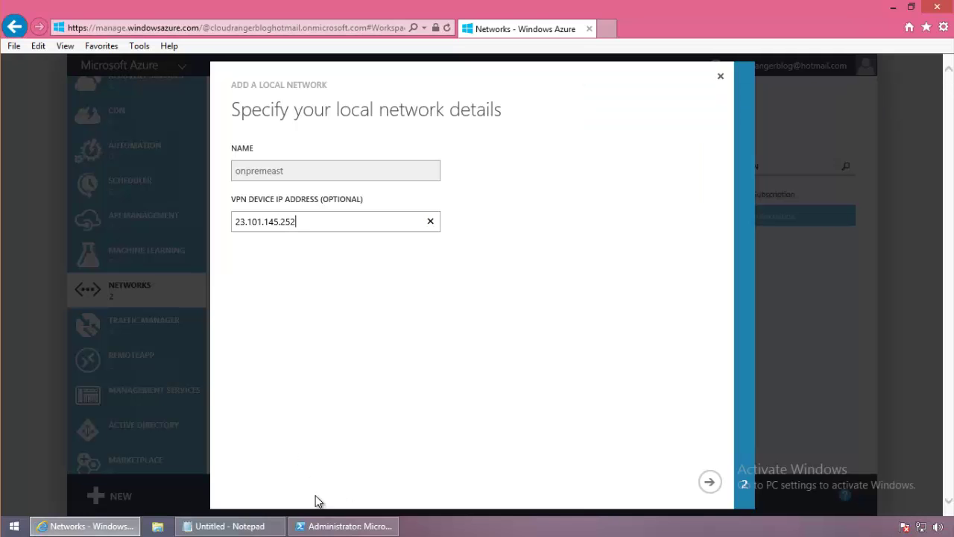
left_click(262, 527)
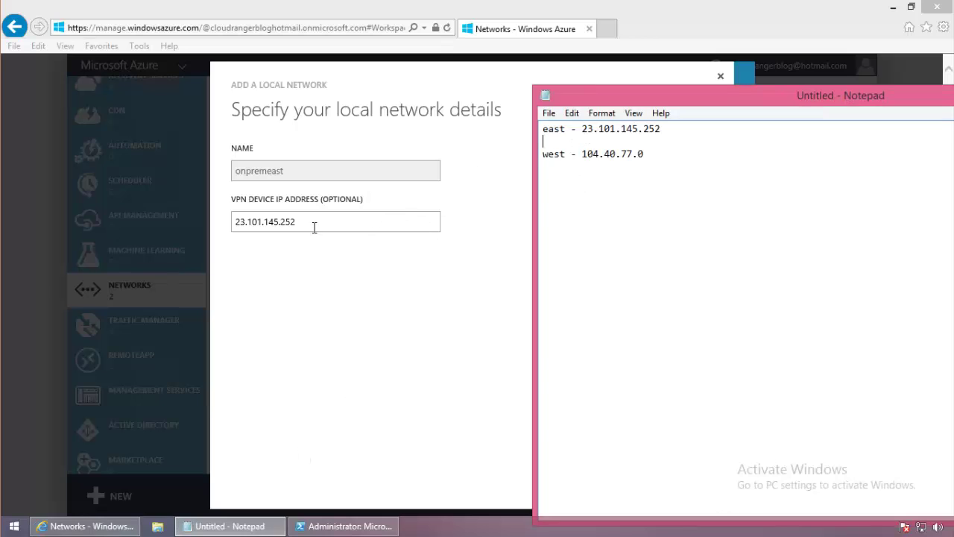
left_click(288, 332)
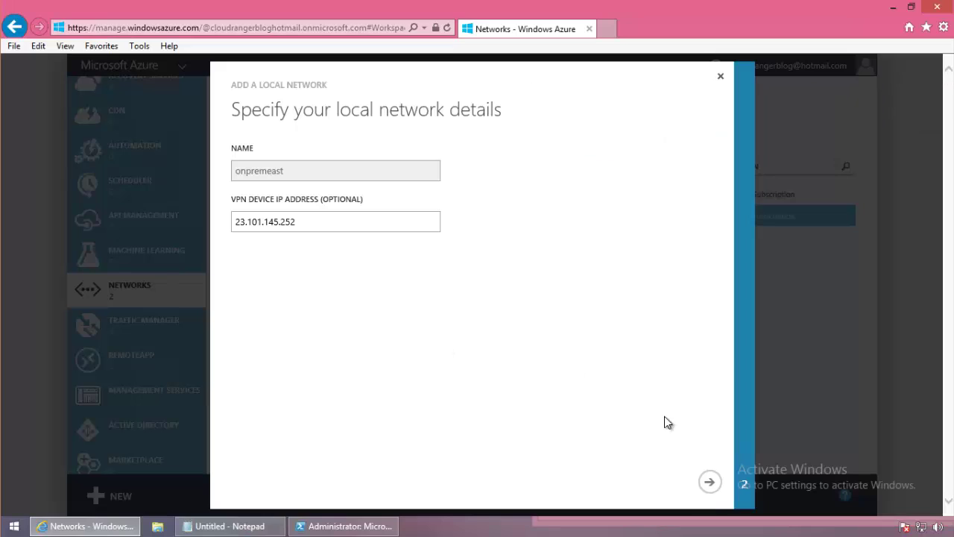
Save the onpremeast update and select the onpremwest local network.
left_click(709, 486)
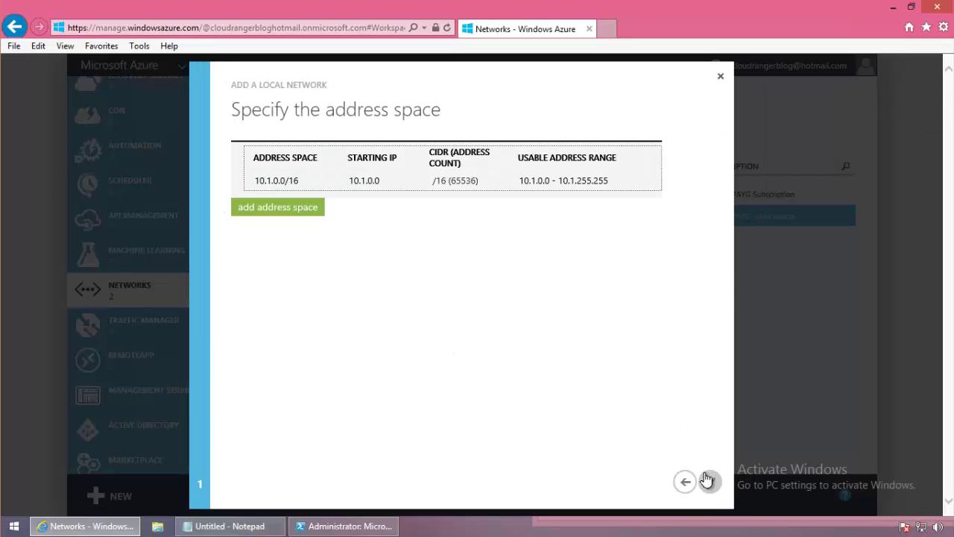
left_click(706, 480)
left_click(522, 193)
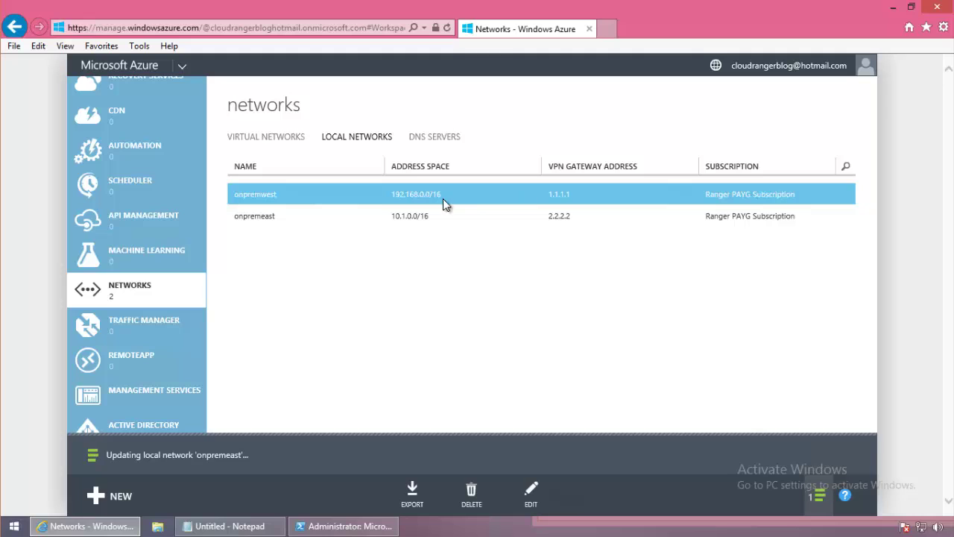
Change onpremwest's VPN device address from 1.1.1.1 to 104.40.77.0, pasted from Notepad, and save.
left_click(532, 492)
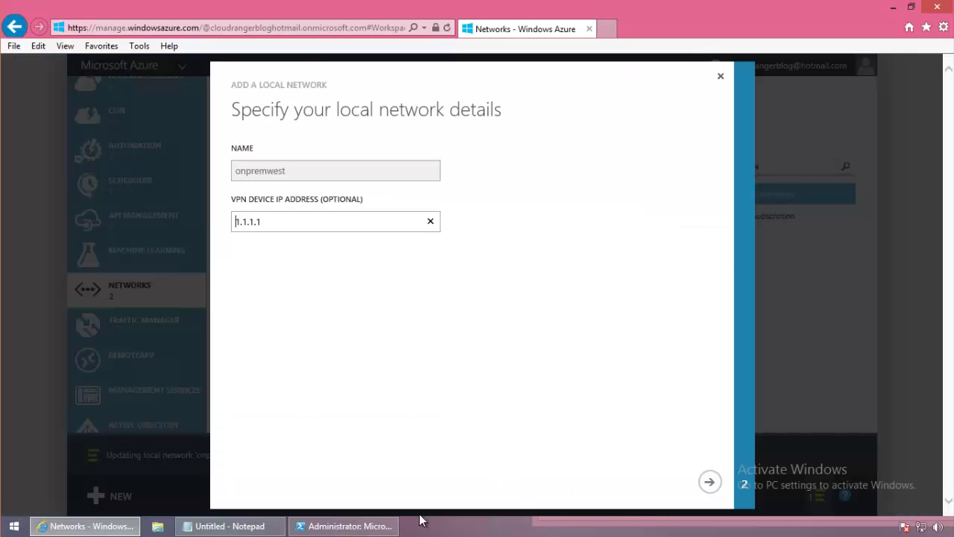
left_click(228, 525)
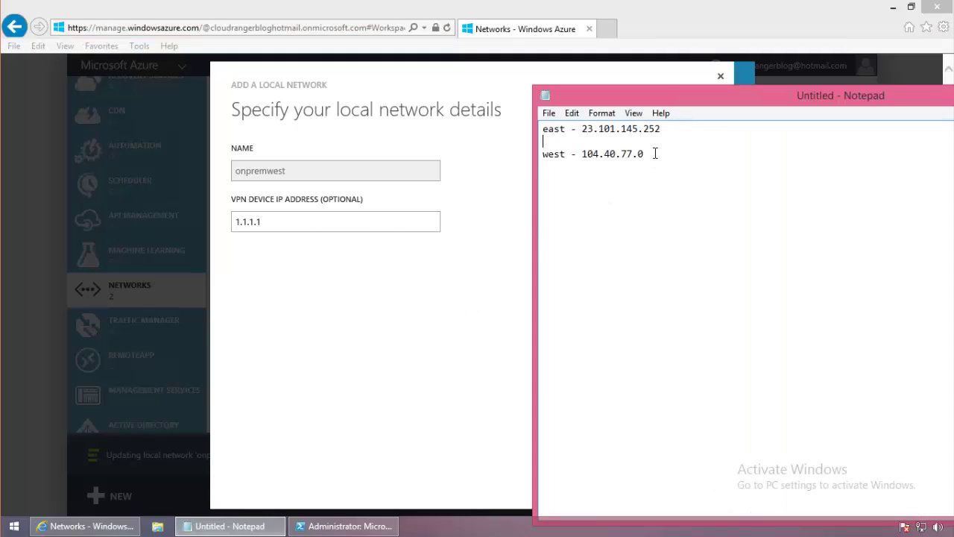
left_click_drag(649, 153, 585, 153)
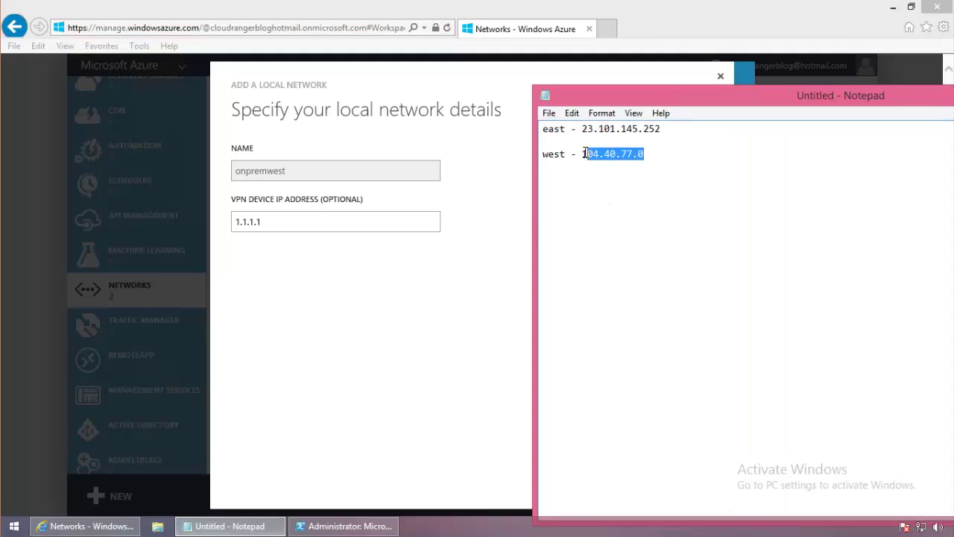
right_click(588, 154)
left_click(603, 198)
left_click_drag(279, 222, 205, 227)
key("ctrl+v")
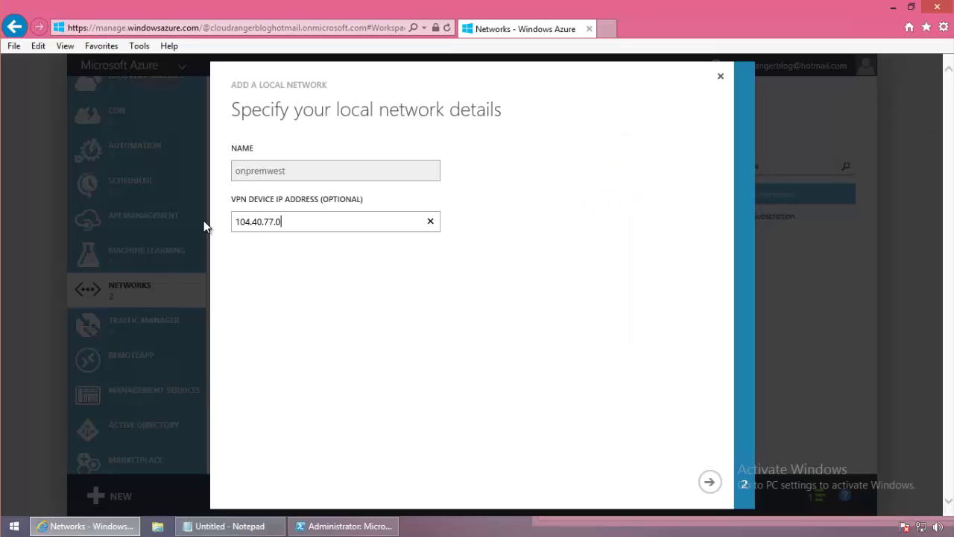
left_click(702, 490)
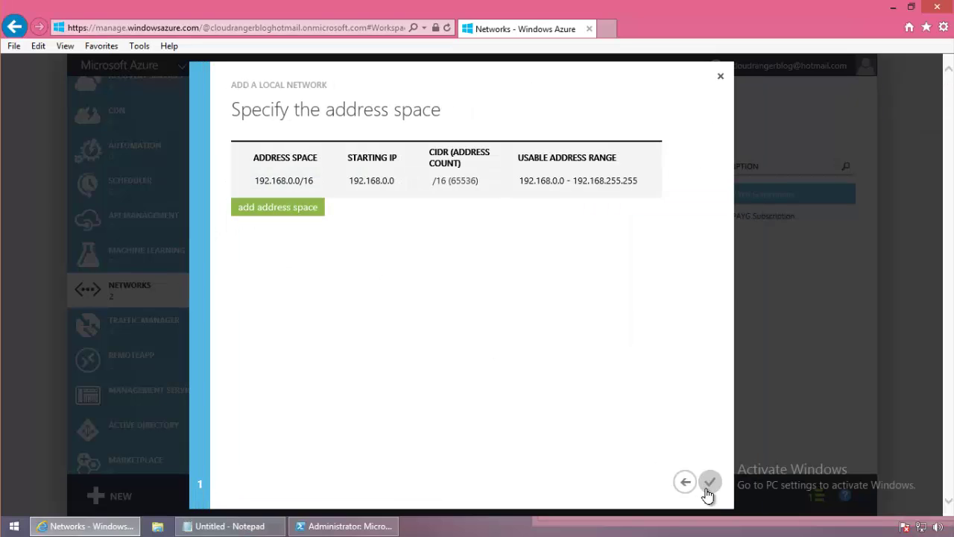
left_click(708, 492)
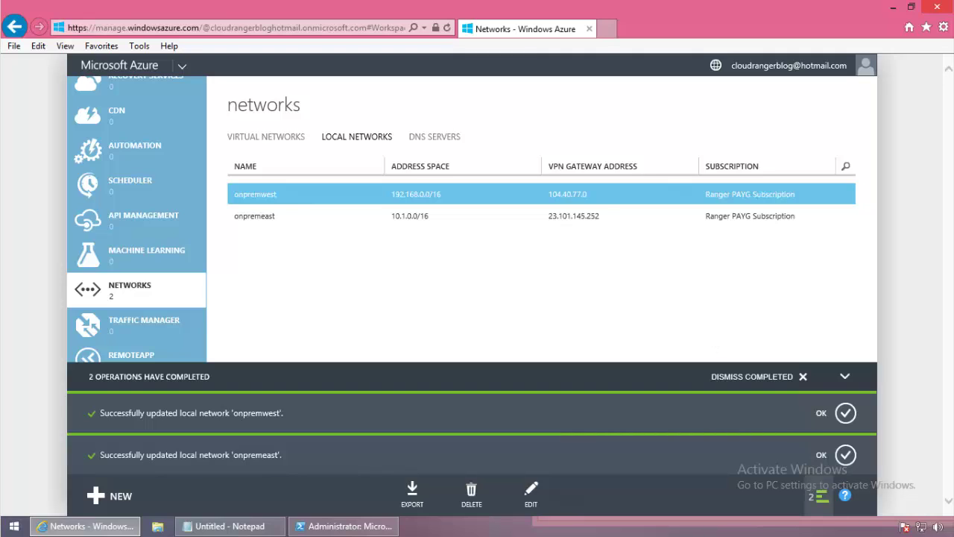
Dismiss the completed operation notices from the operations panel.
left_click(803, 377)
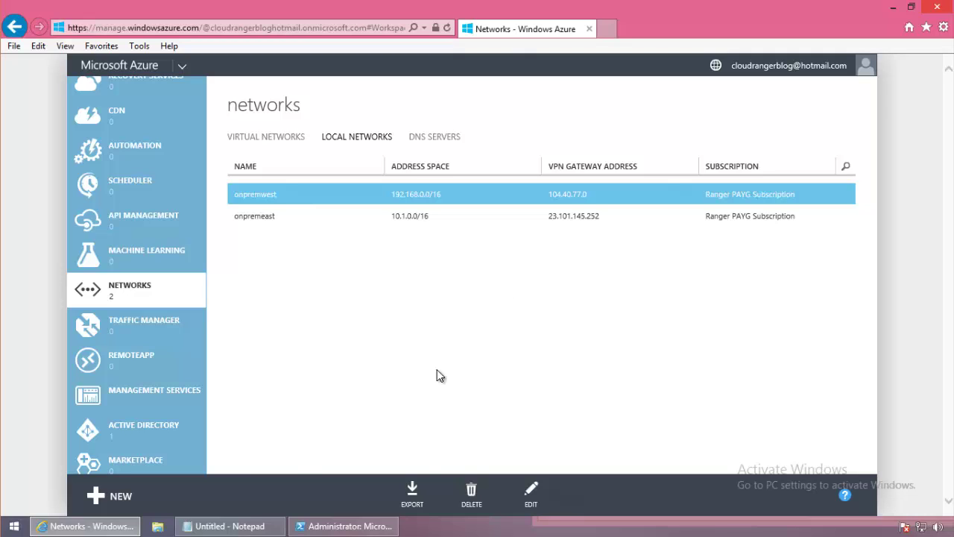
mouse_move(345, 527)
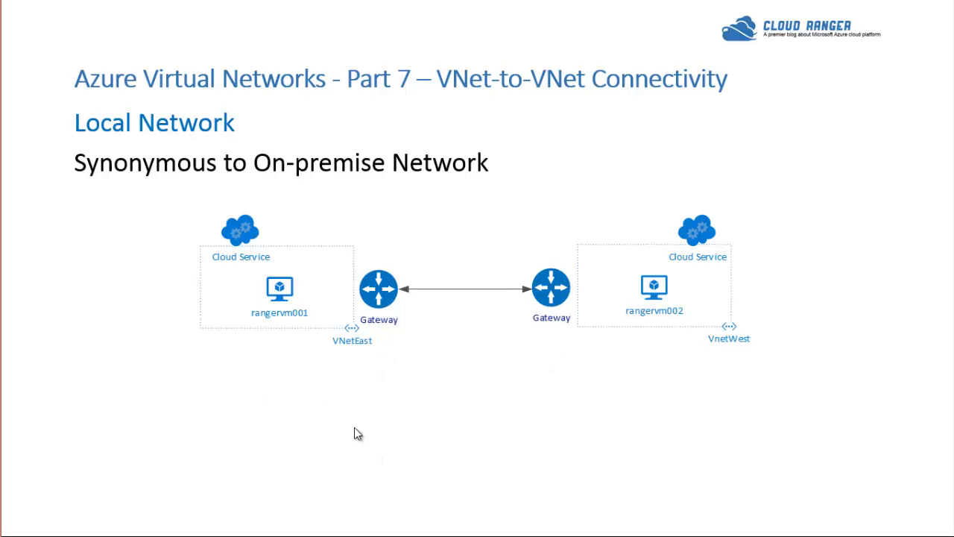
Start a gallery virtual machine rangervm001, size A3, entering the administrator user name and password.
key("alt+Tab")
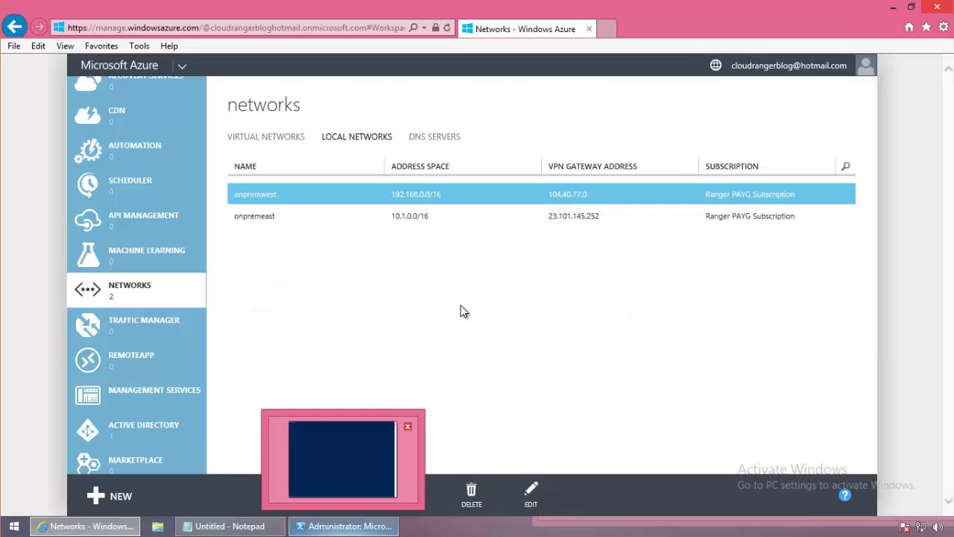
scroll(163, 213, "up", 5)
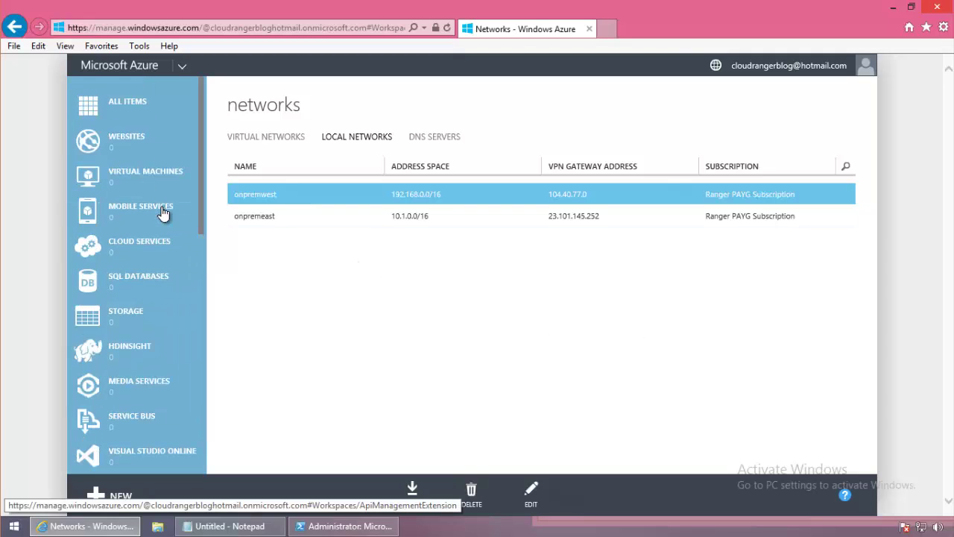
left_click(158, 183)
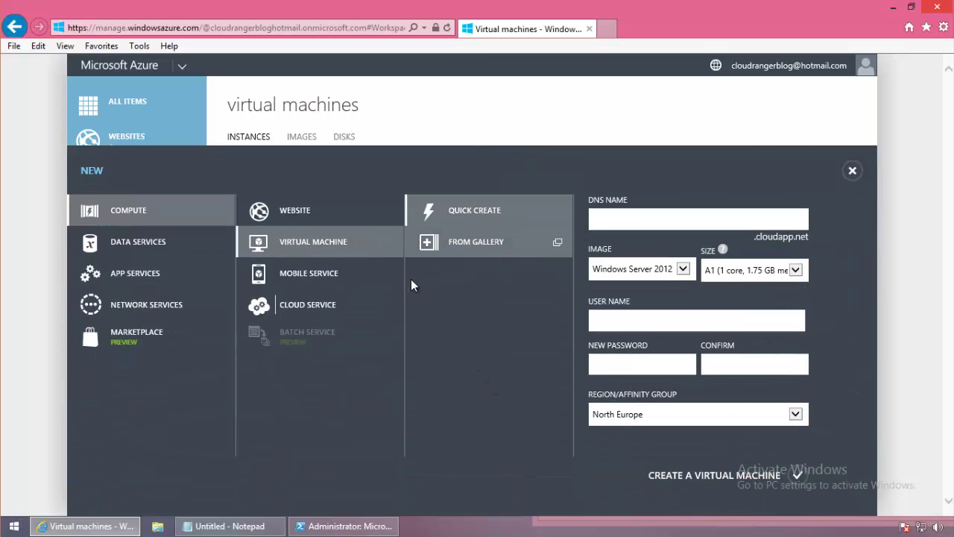
left_click(462, 241)
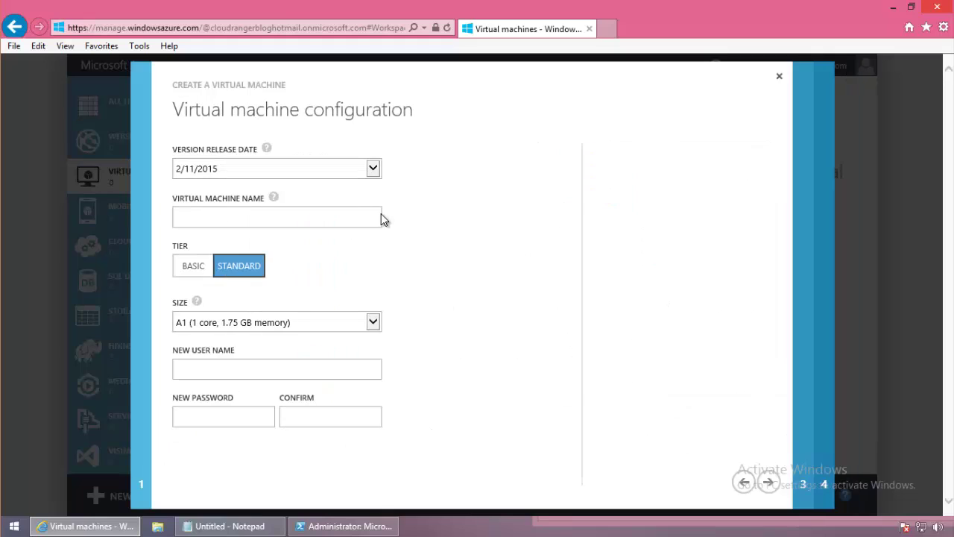
left_click(312, 215)
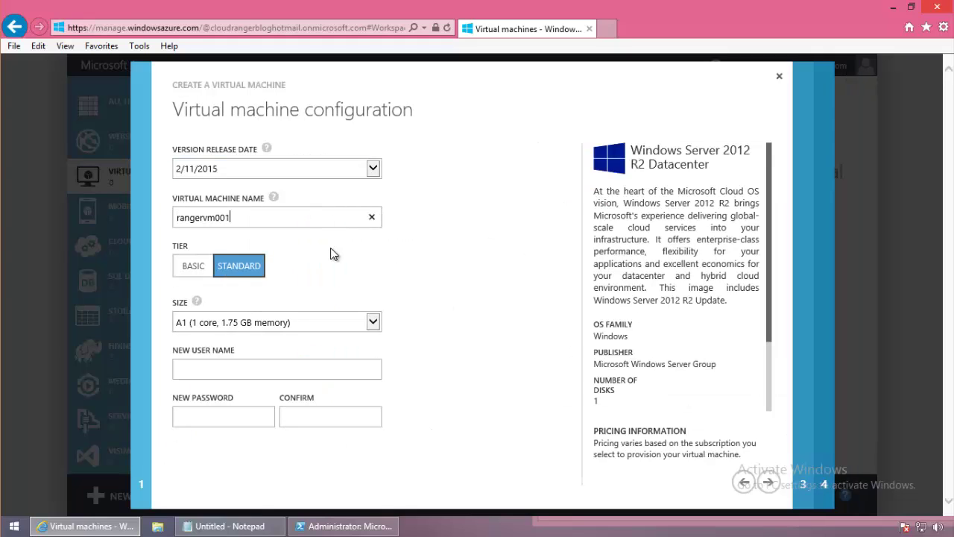
left_click(373, 322)
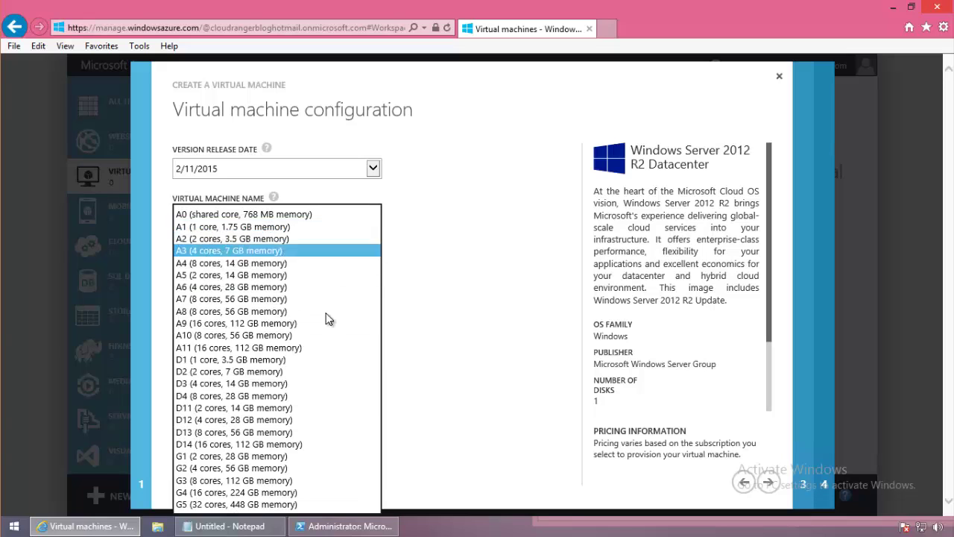
key("Escape")
left_click(254, 375)
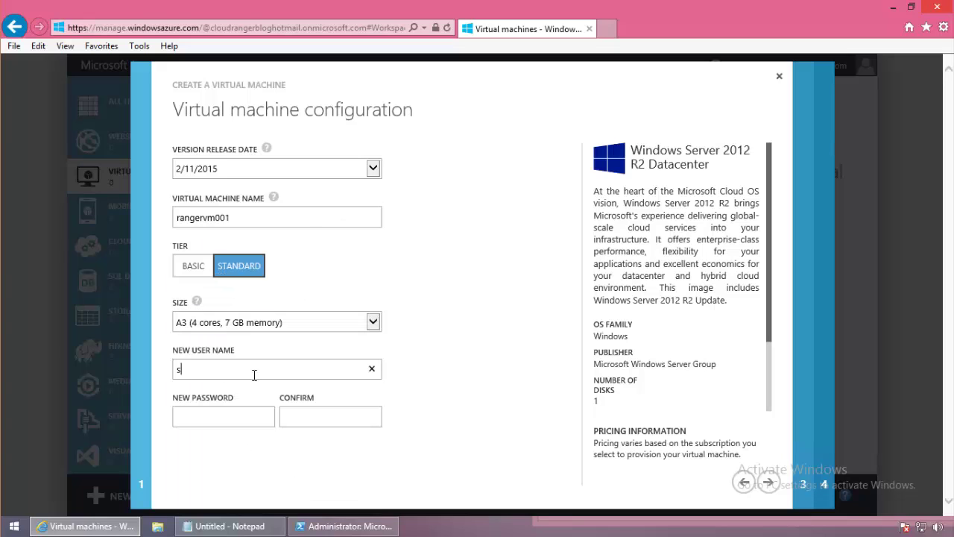
type("•••••••")
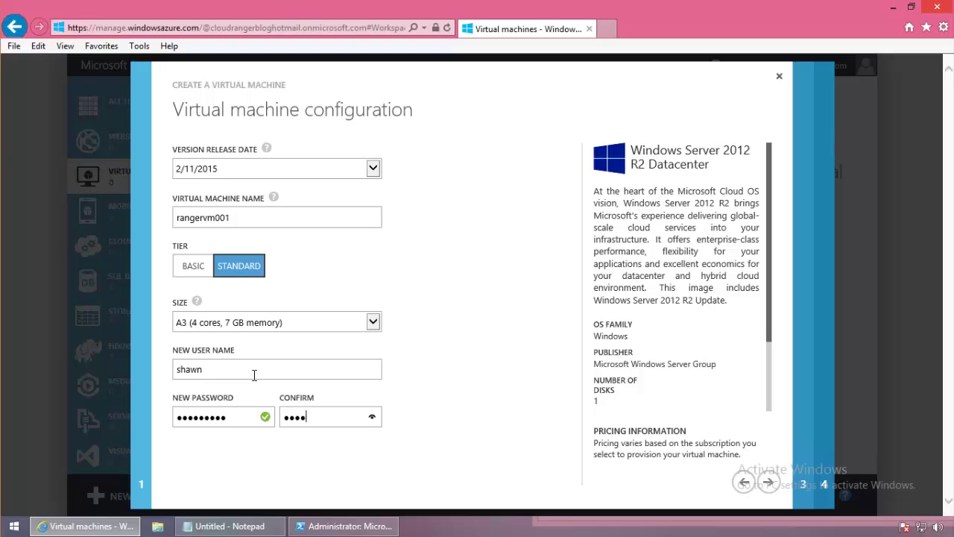
Place the VM in the VNetEast network and finish the creation wizard.
left_click(768, 482)
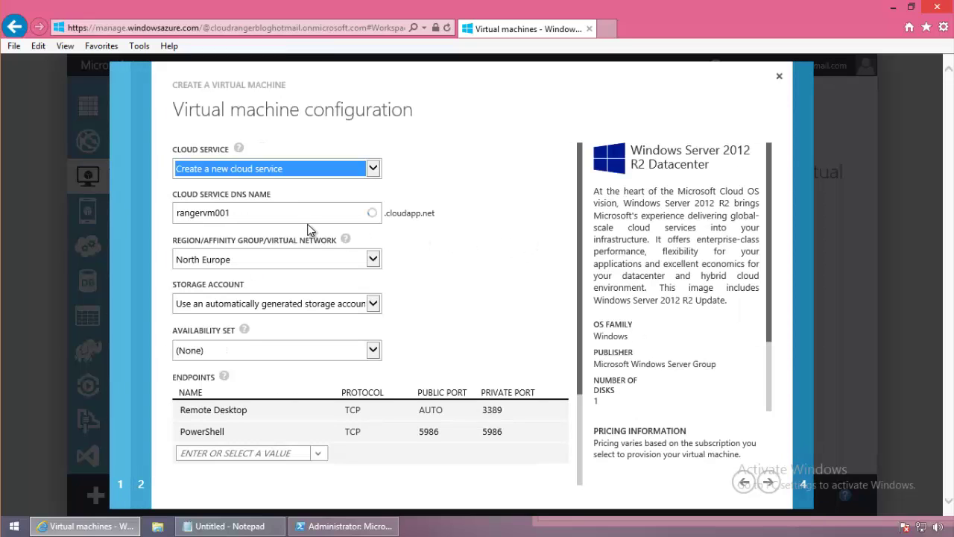
left_click(374, 259)
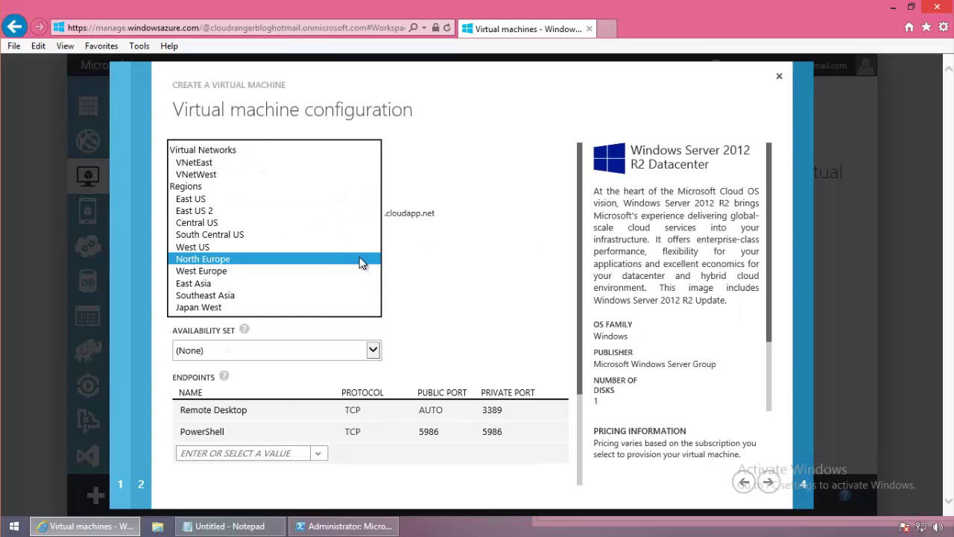
left_click(195, 162)
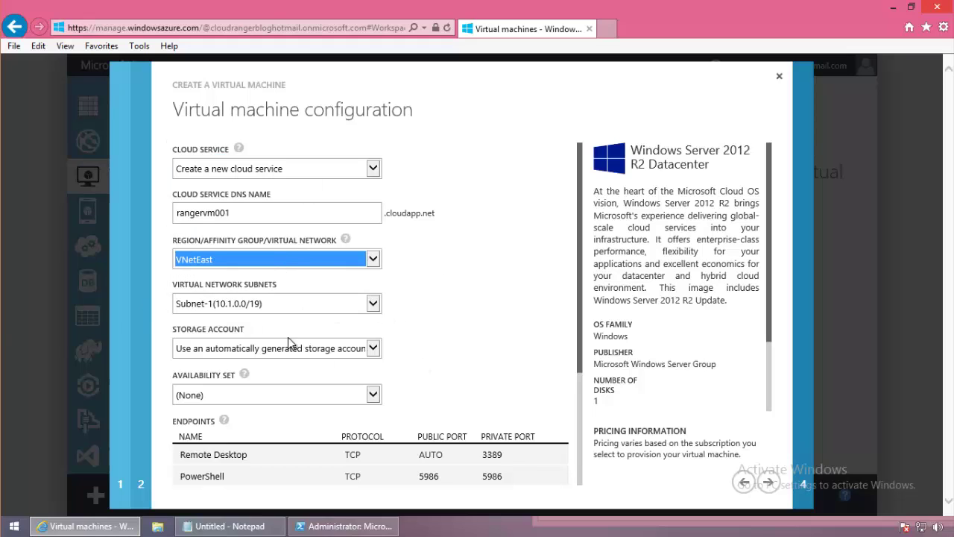
left_click(768, 482)
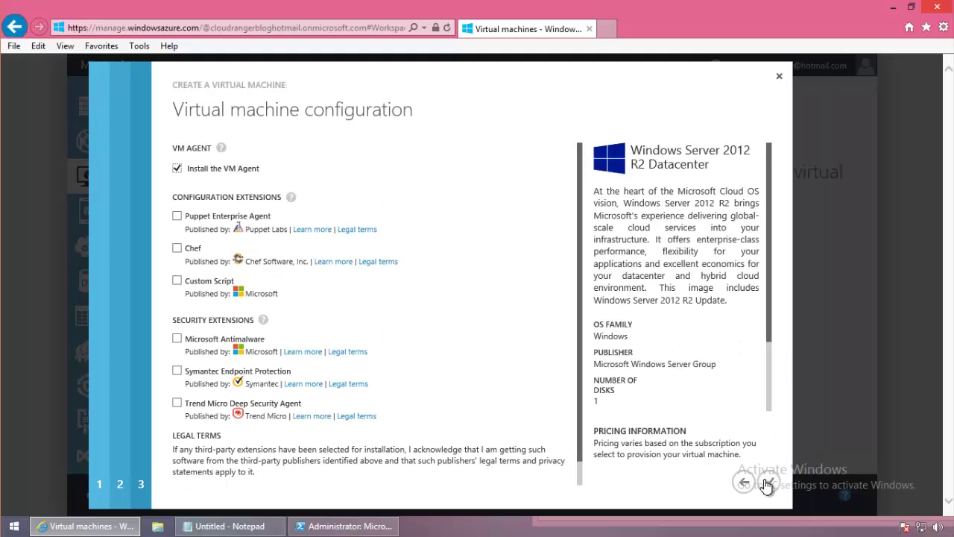
left_click(768, 481)
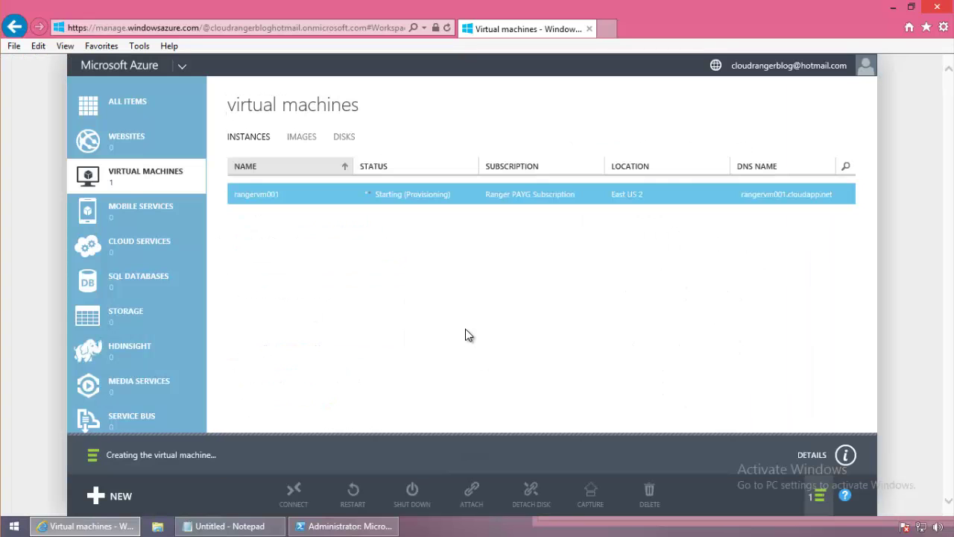
Start a new Windows Server 2012 R2 Datacenter VM named rangervm002 with size A3.
left_click(110, 506)
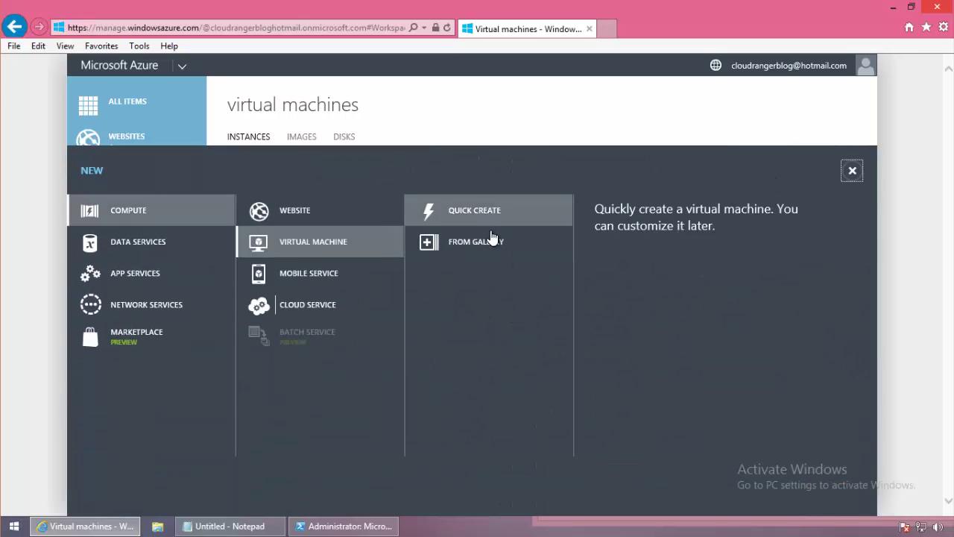
left_click(526, 241)
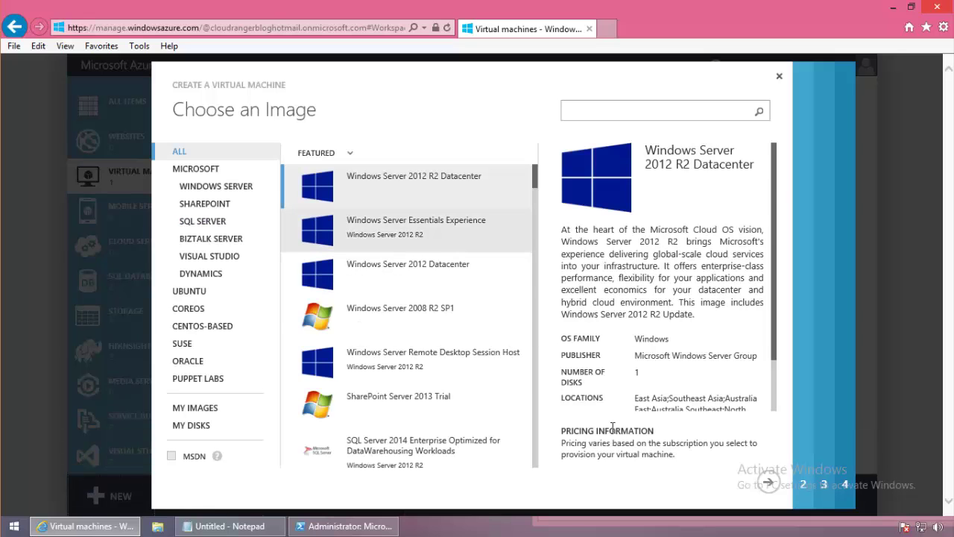
left_click(769, 482)
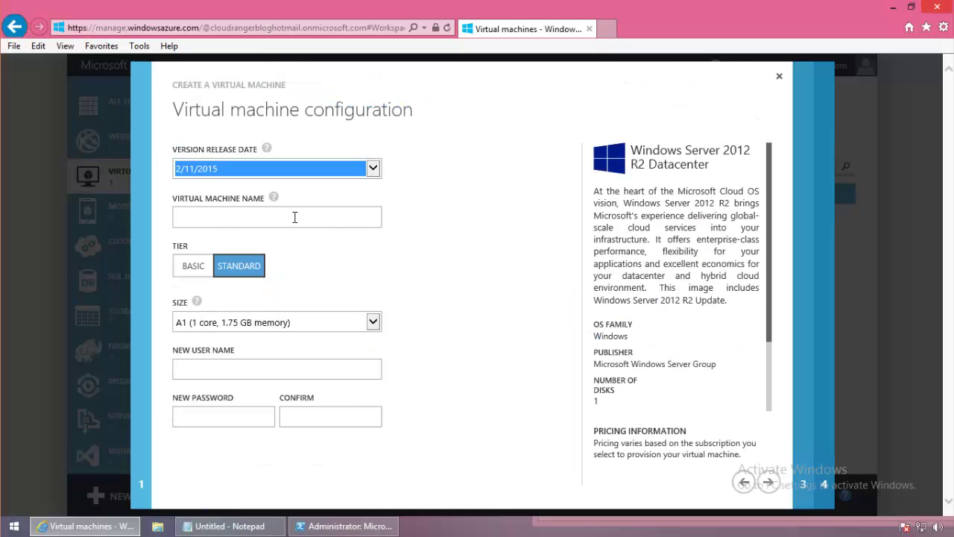
left_click(295, 216)
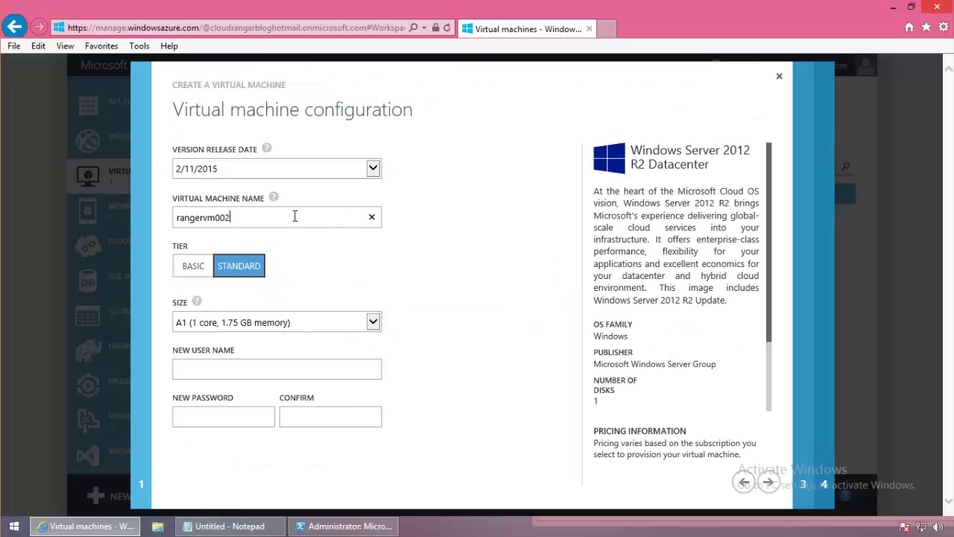
left_click(373, 322)
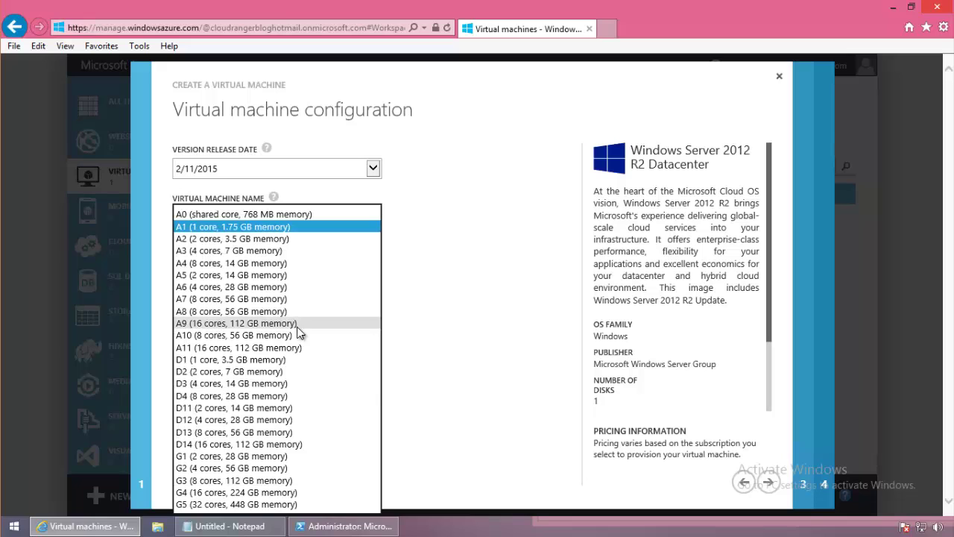
left_click(238, 251)
Enter the administrator credentials and place the VM in VNetWest, Subnet-1.
left_click(224, 369)
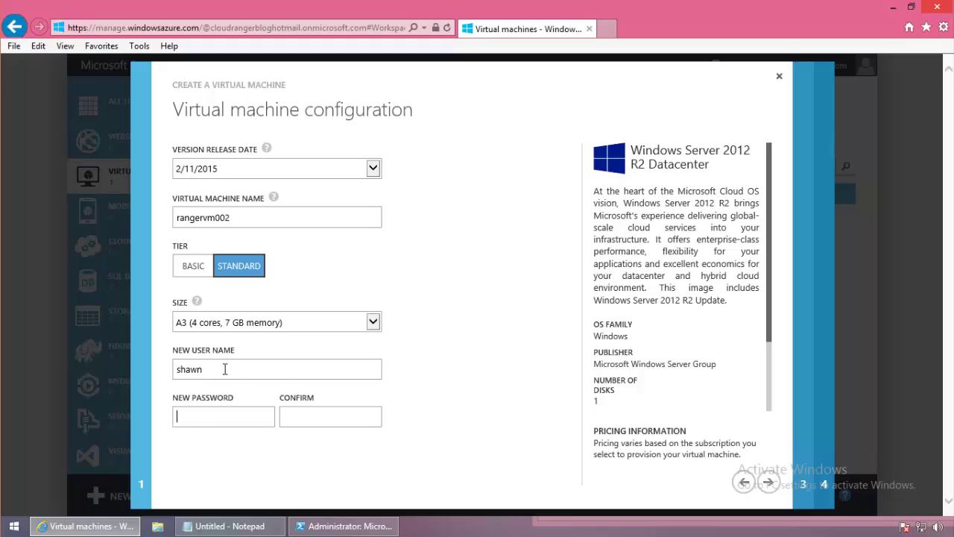
type("*****")
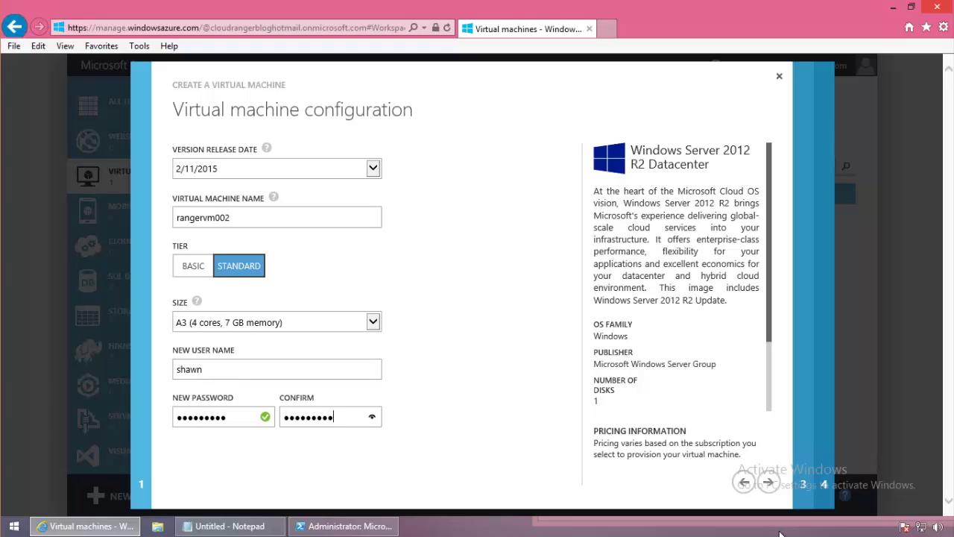
left_click(768, 482)
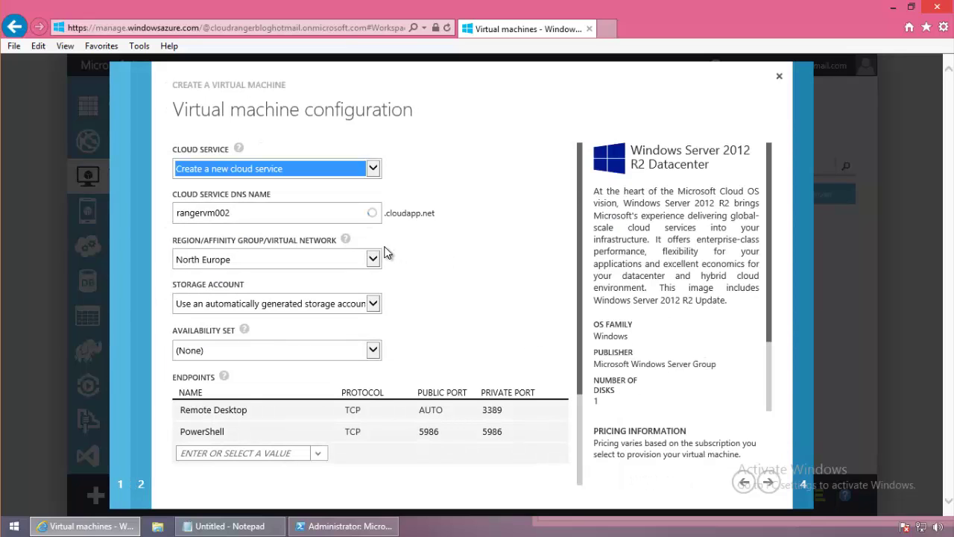
left_click(373, 259)
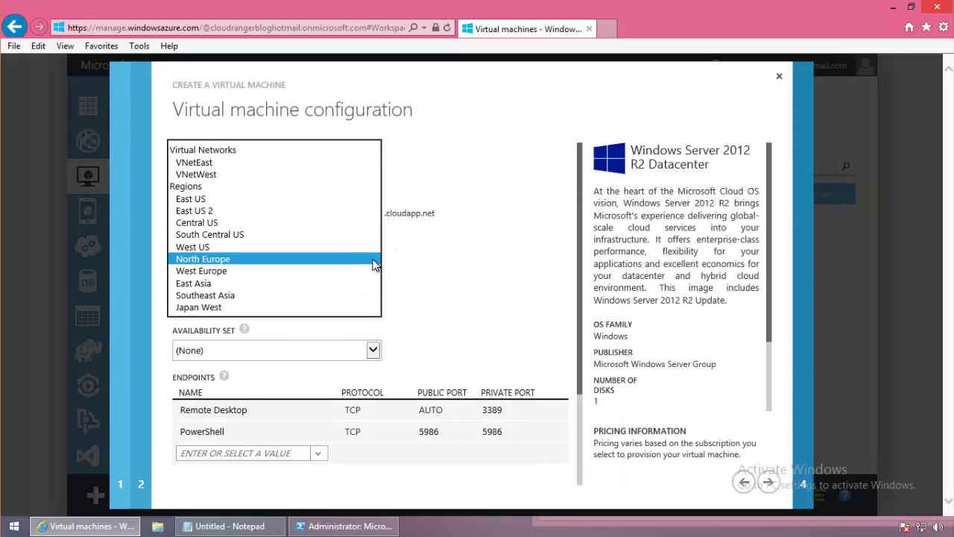
left_click(232, 174)
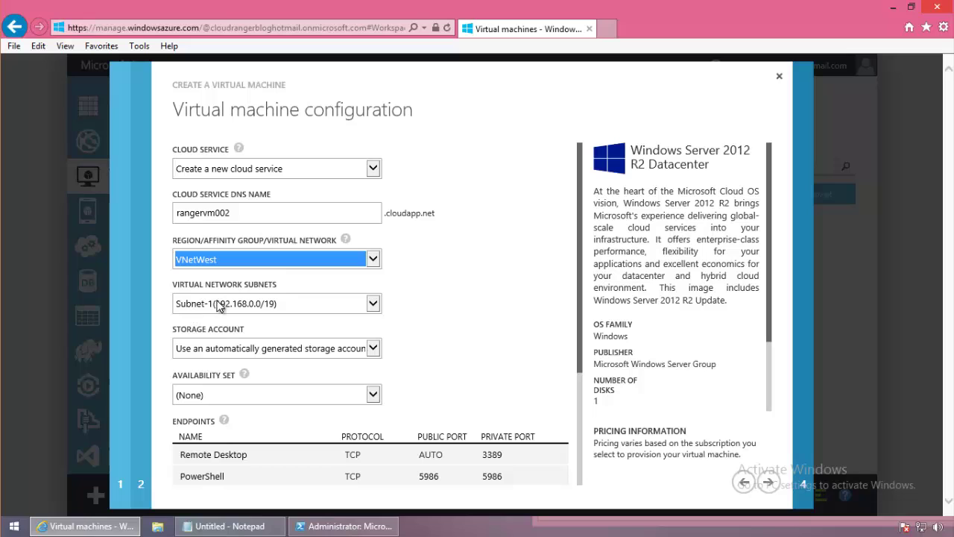
left_click(766, 484)
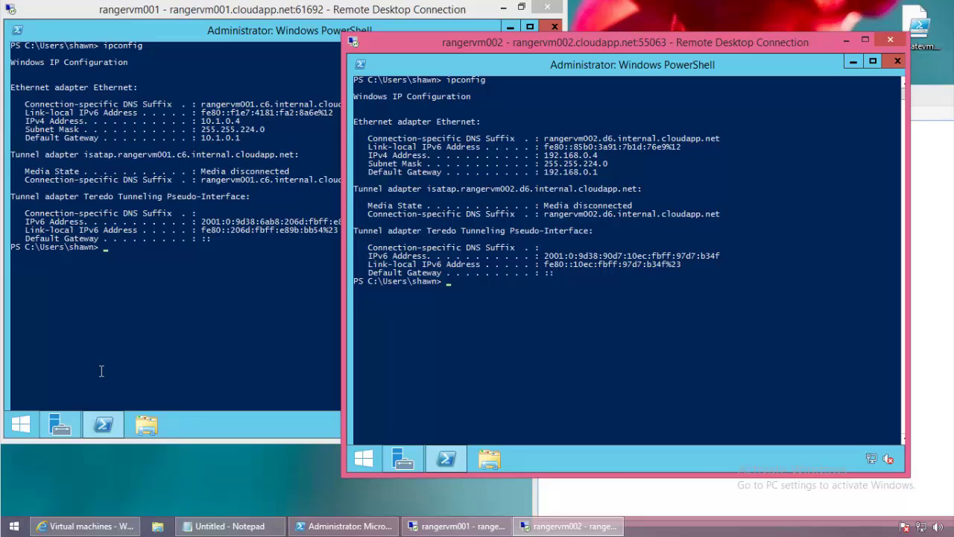
Return to the portal and list Cloud Services, showing rangervm001 and rangervm002 running.
left_click(86, 525)
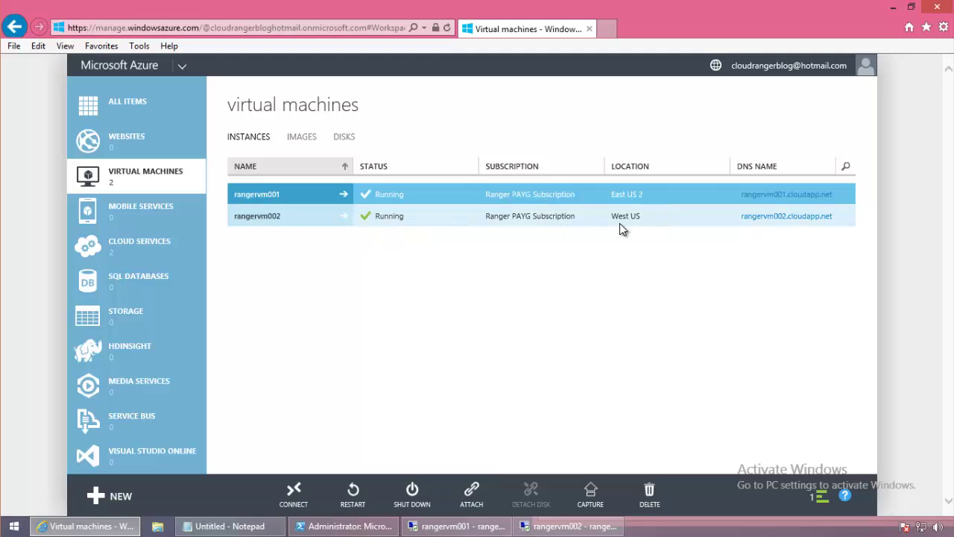
left_click(130, 246)
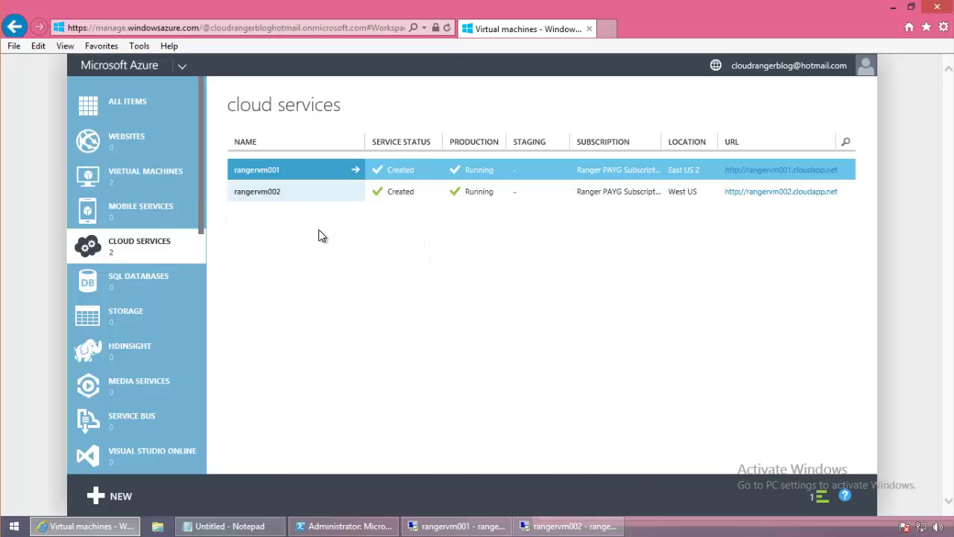
Show the Networks list with VNetEast and VNetWest, then restore both rangervm RDP windows.
scroll(182, 350, "down", 10)
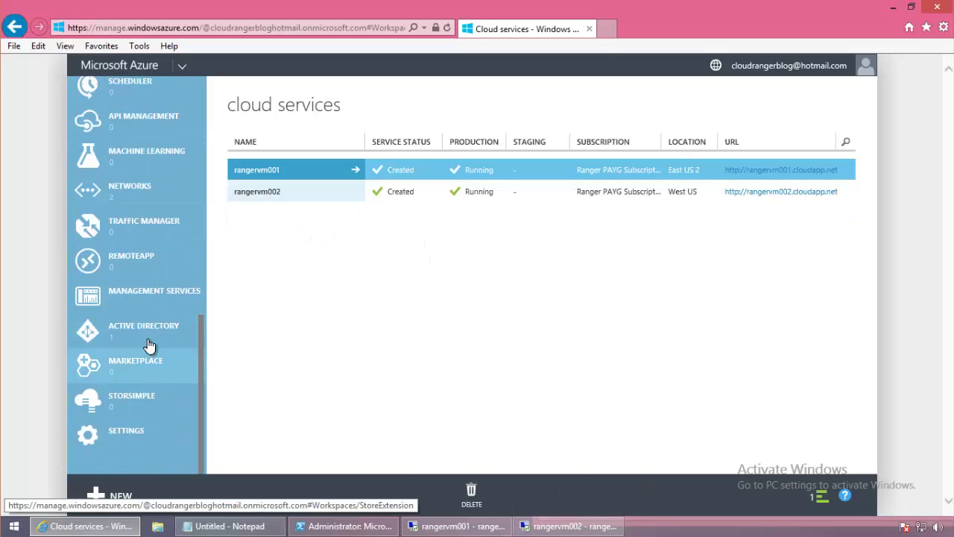
left_click(151, 201)
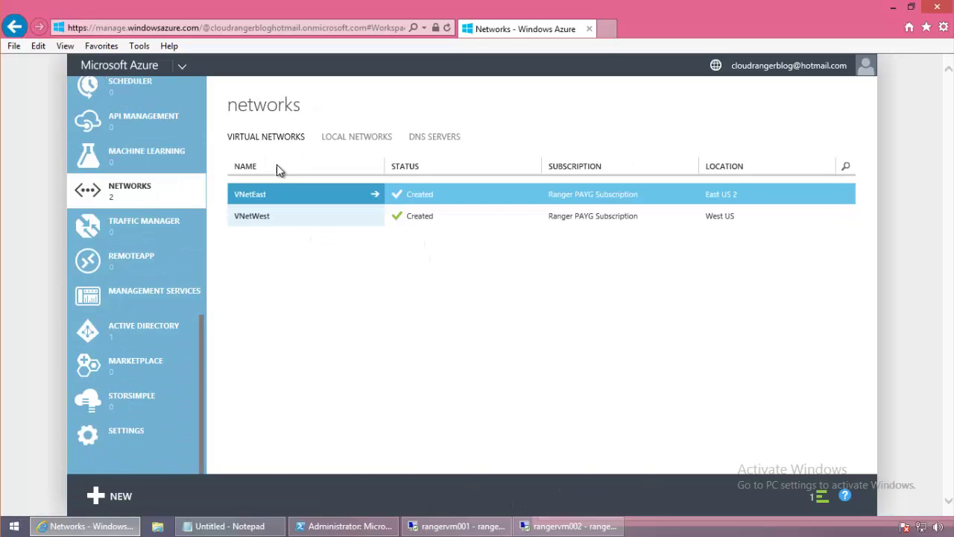
left_click(456, 526)
left_click(555, 525)
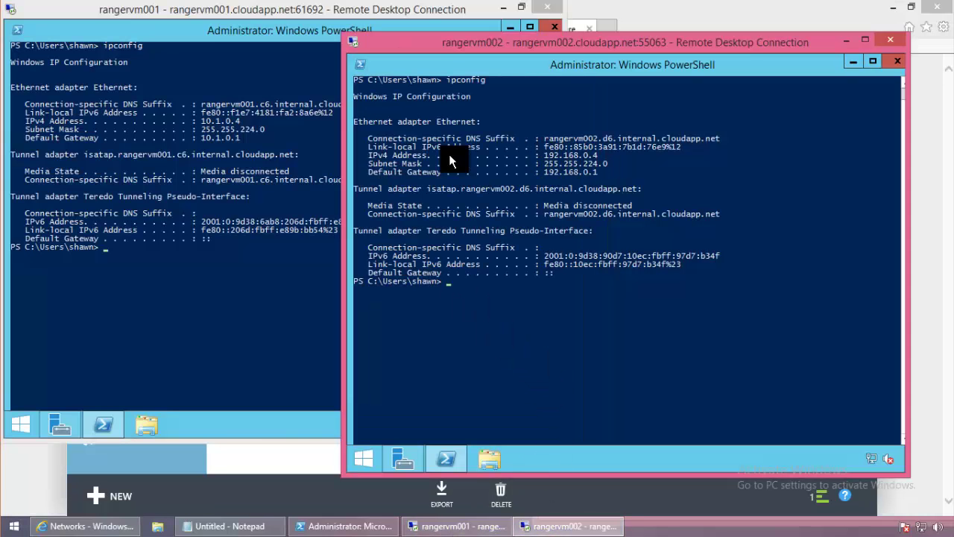
Bring rangervm001's PowerShell, showing ipconfig address 10.1.0.4, in front of rangervm002.
left_click(223, 269)
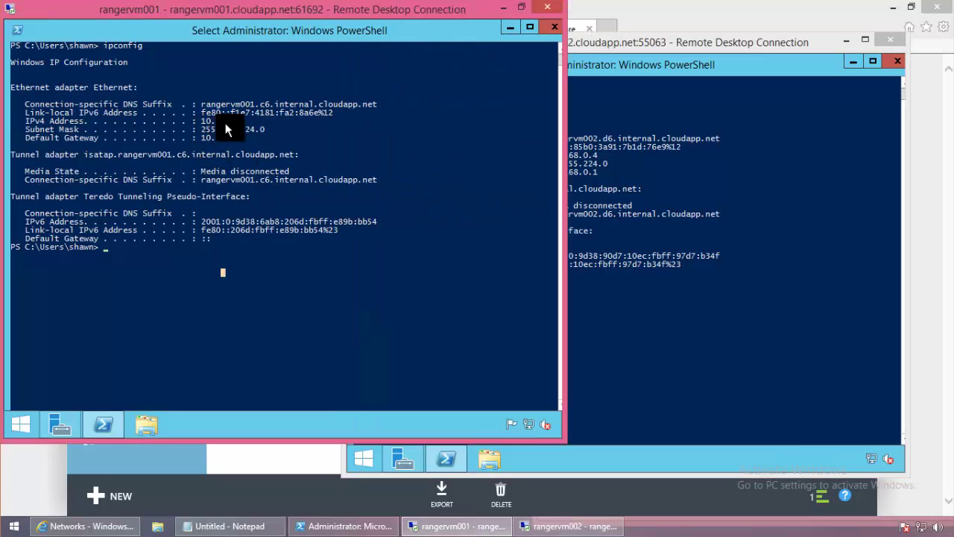
left_click(796, 330)
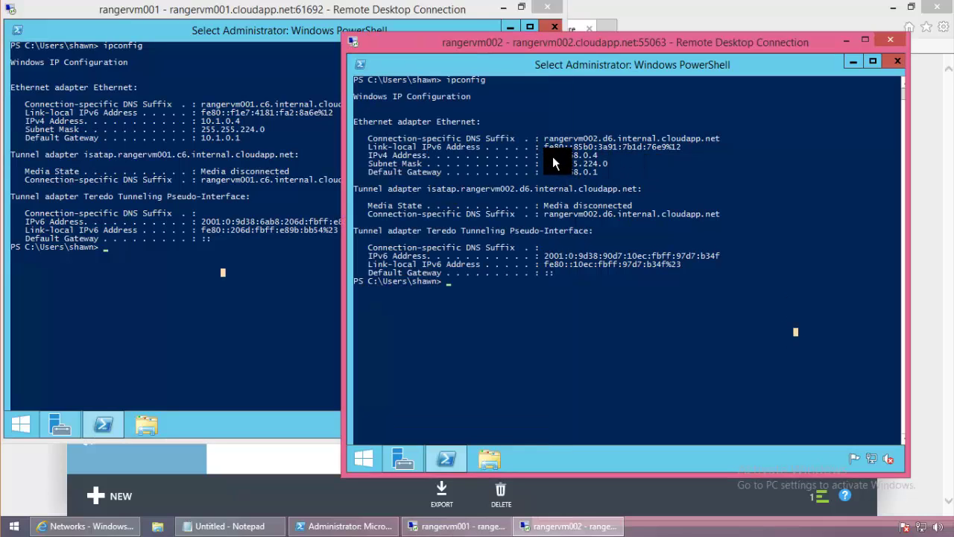
left_click(202, 285)
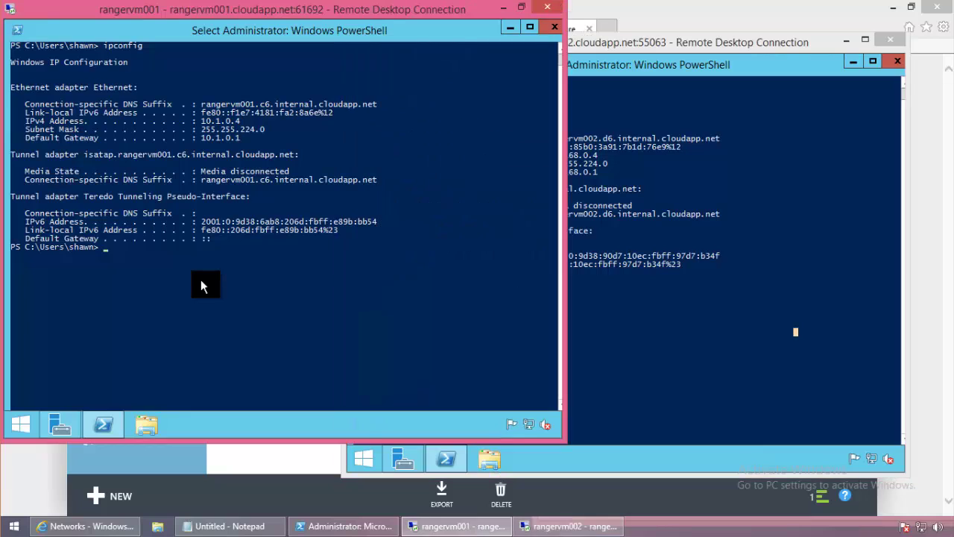
left_click(707, 332)
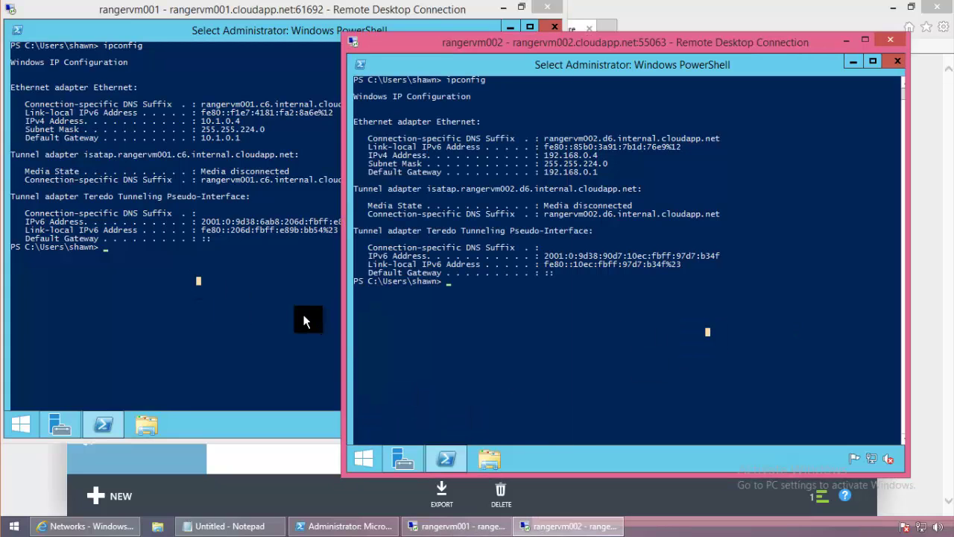
left_click(304, 317)
left_click(662, 317)
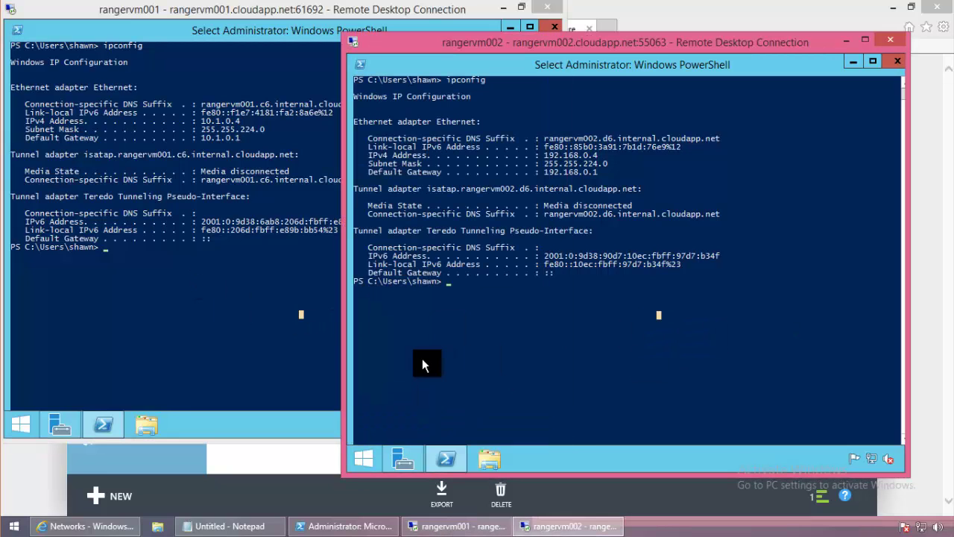
left_click(301, 320)
left_click(744, 297)
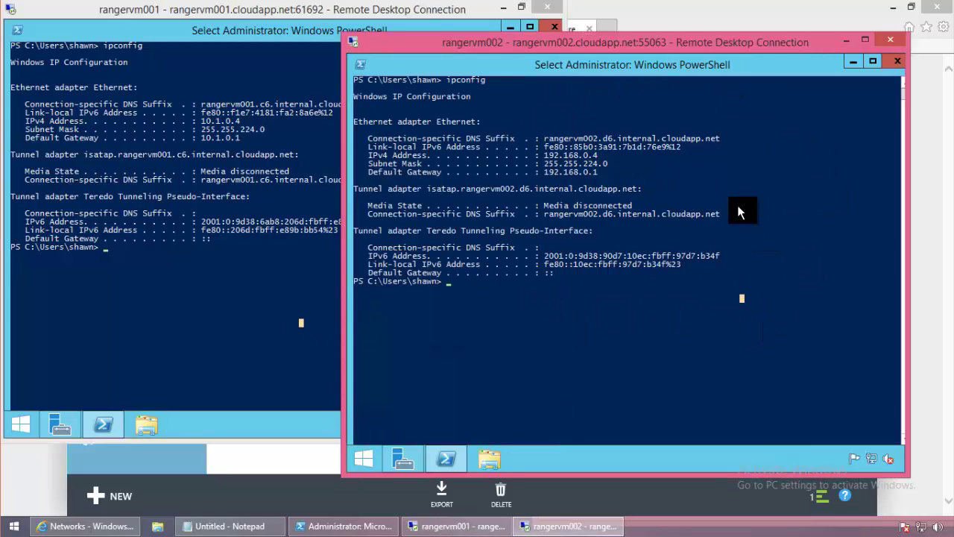
left_click(160, 365)
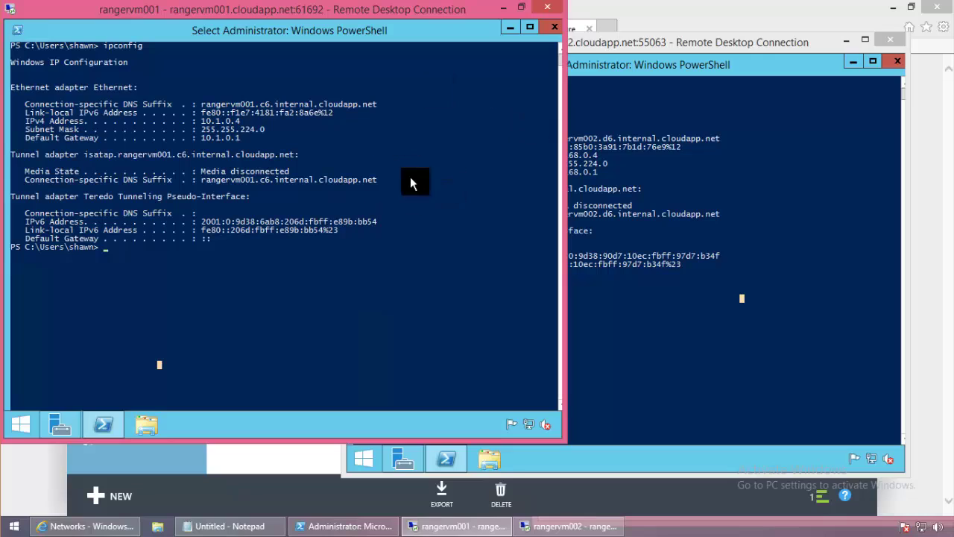
Ping 192.168.0.4 from rangervm001 and check Local Server properties on both VMs.
type("p")
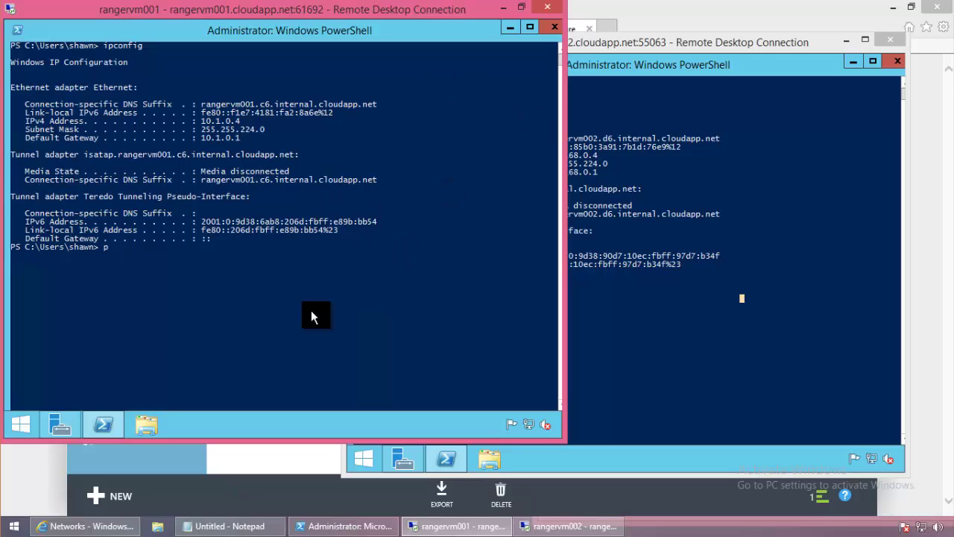
type("ing 192.168.0.4")
key("Return")
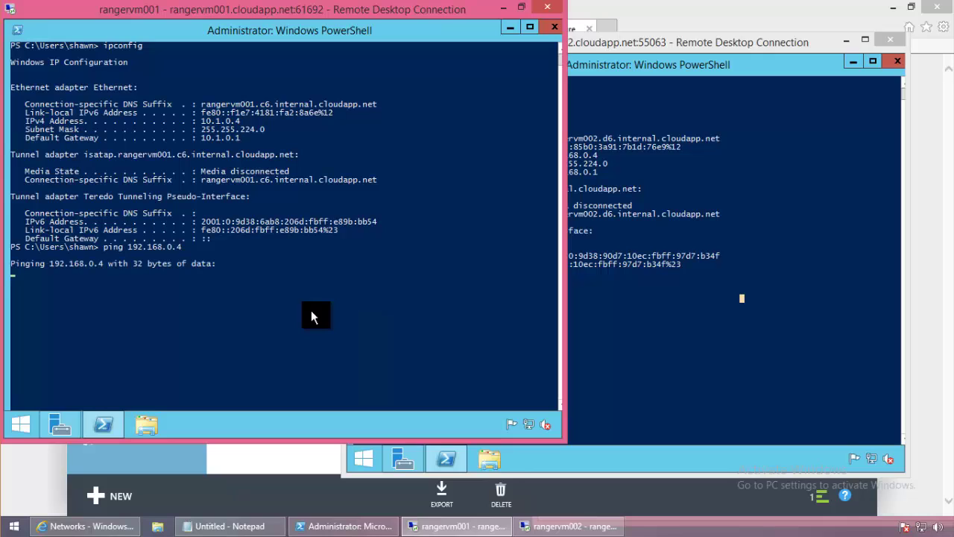
left_click(57, 423)
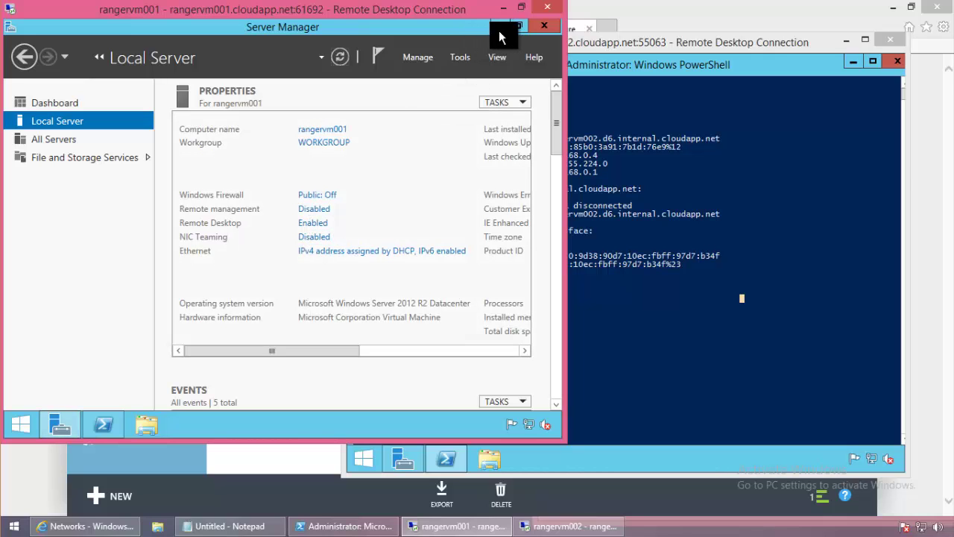
left_click(407, 460)
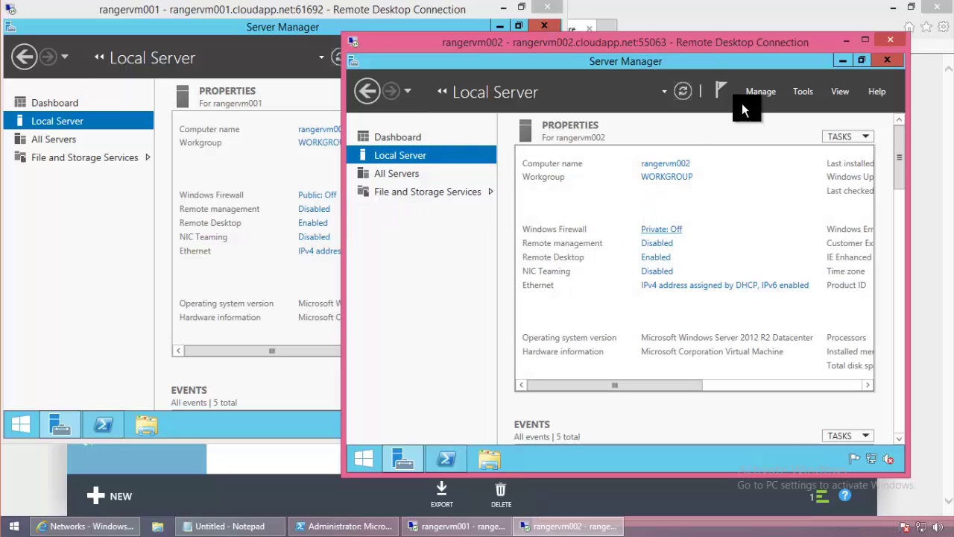
left_click(689, 91)
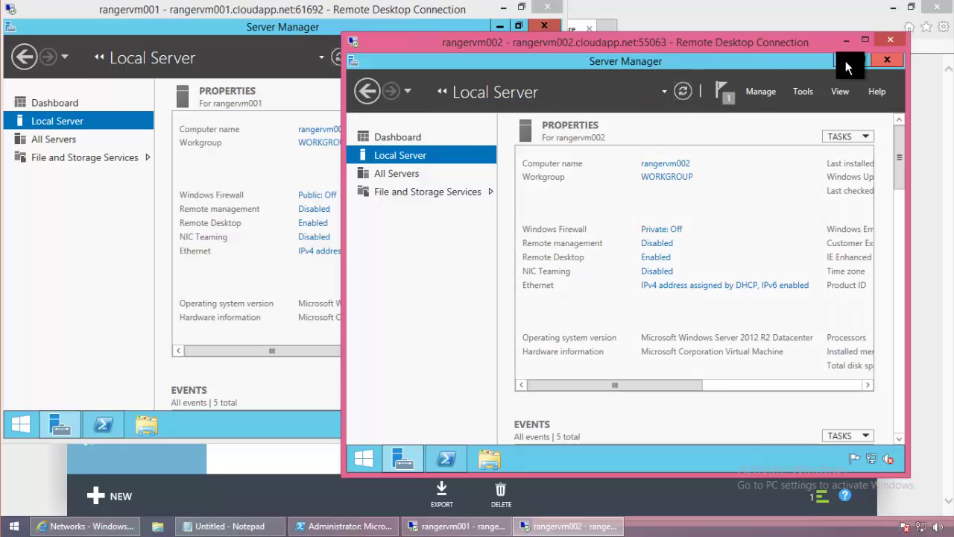
Ping 10.1.0.4 from rangervm002, then return to the Azure networks page.
key("alt+Tab")
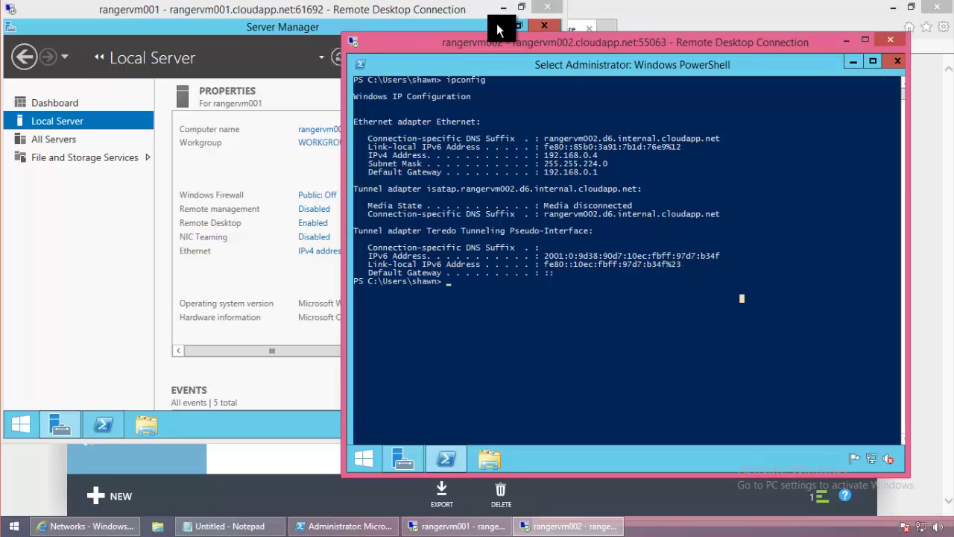
left_click(498, 30)
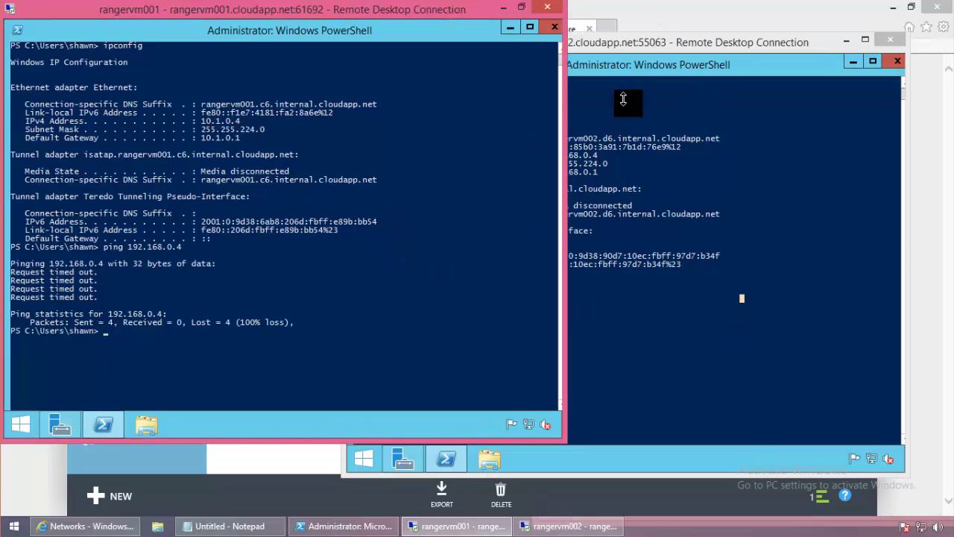
left_click(636, 43)
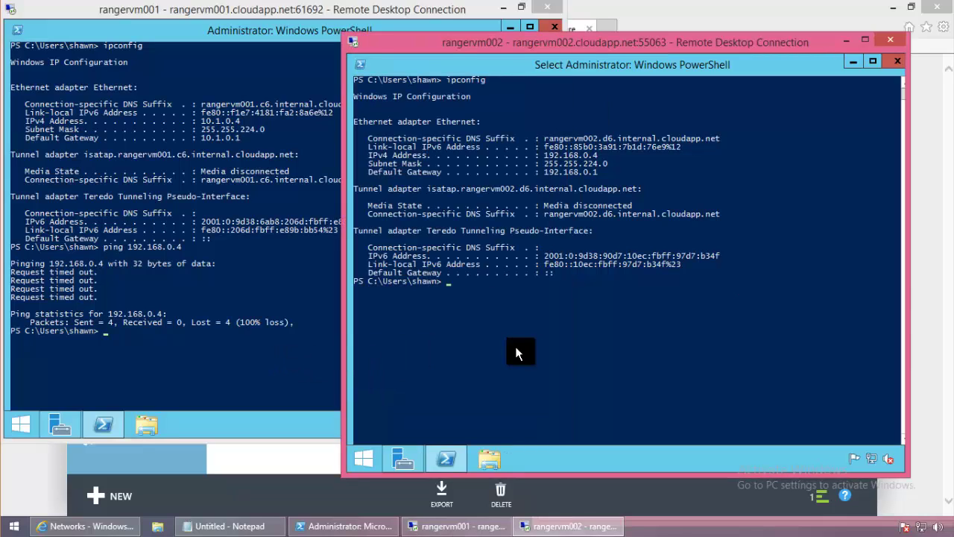
type("ping 10")
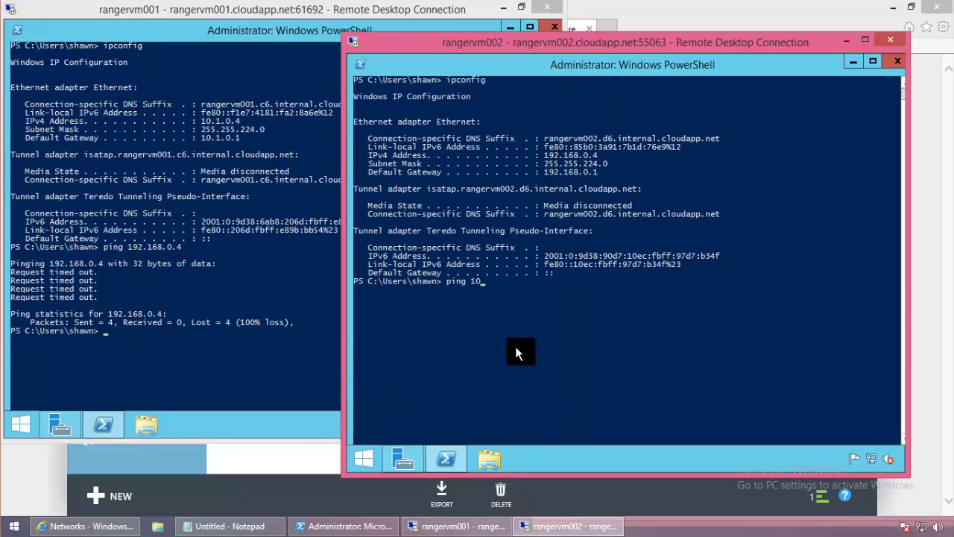
type(".1.0.4")
key("Return")
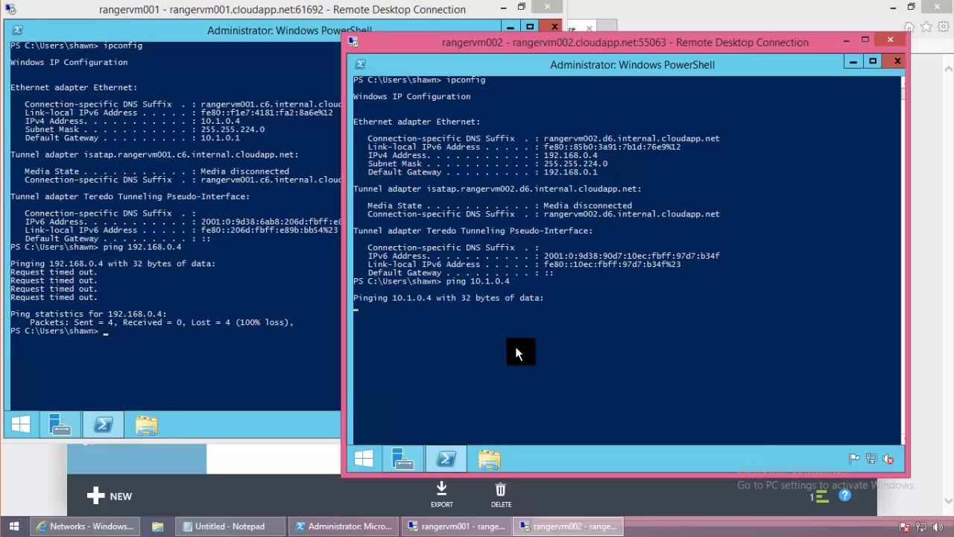
left_click(46, 463)
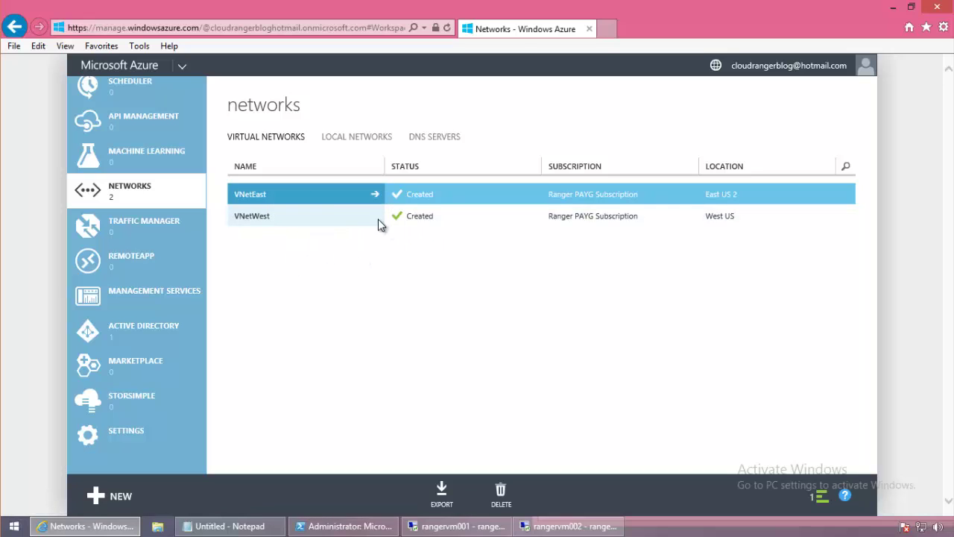
Review the local networks list, then return to virtual networks and scroll VNetEast's page.
left_click(363, 139)
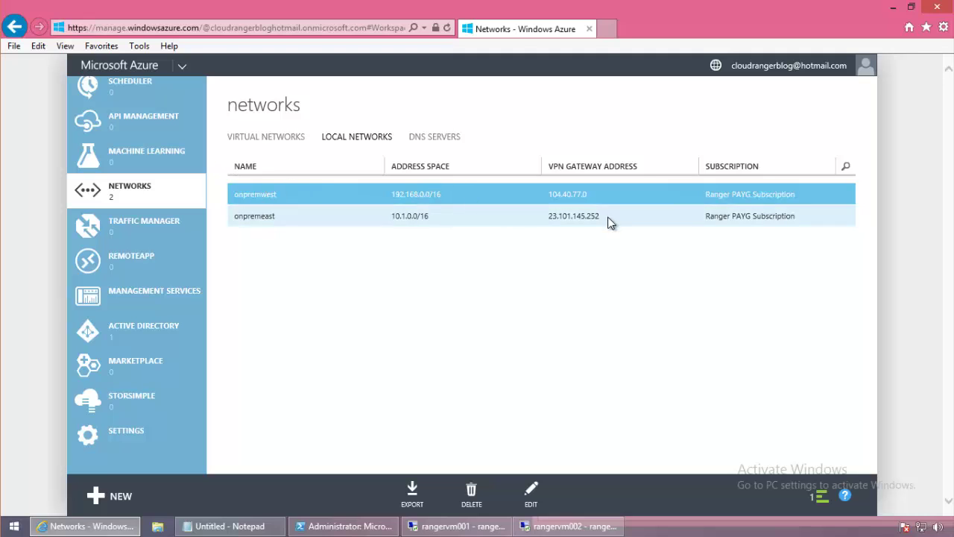
left_click(274, 137)
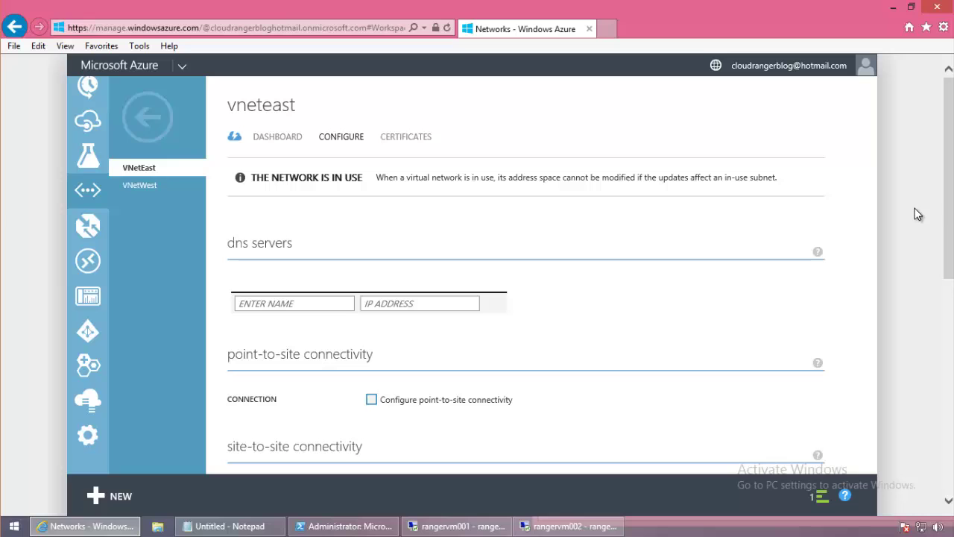
left_click_drag(949, 224, 938, 334)
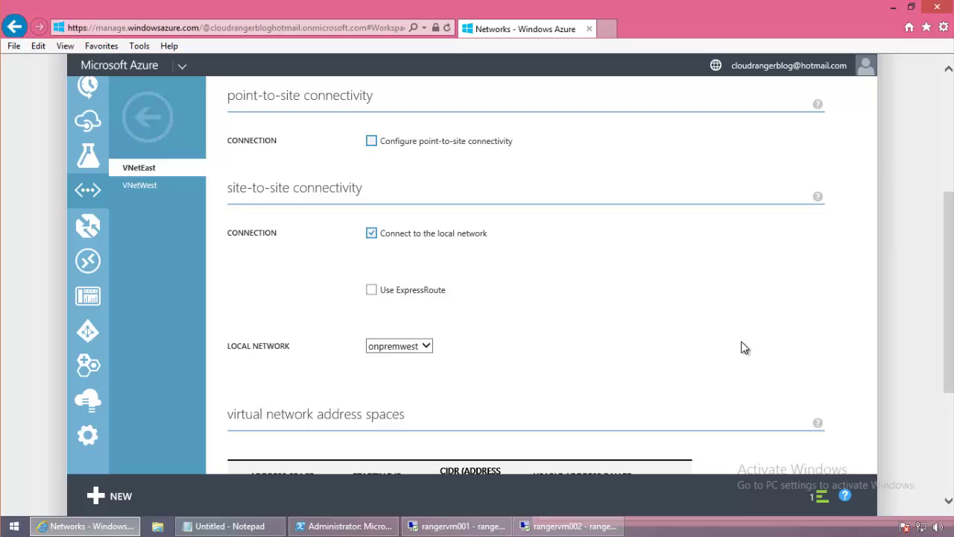
left_click_drag(948, 333, 948, 220)
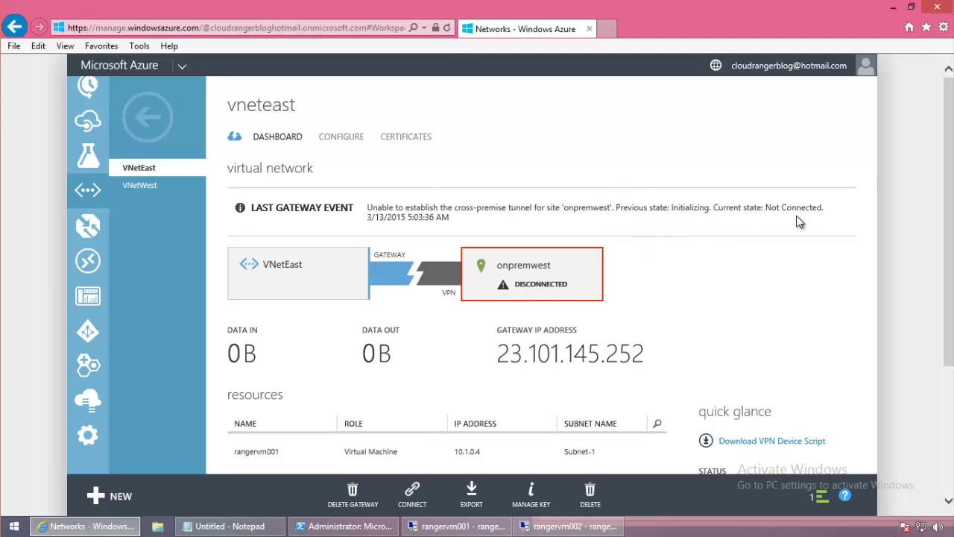
left_click(147, 117)
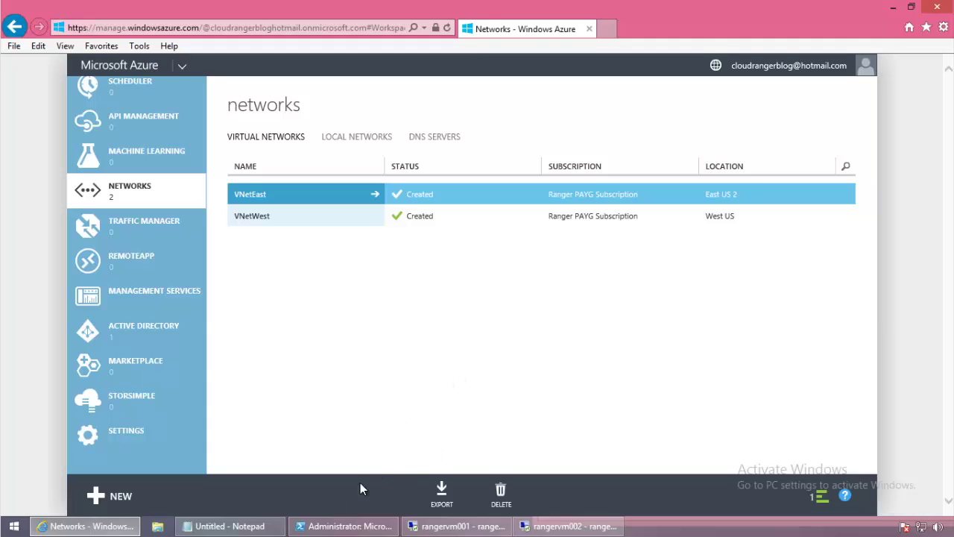
left_click(350, 525)
left_click(466, 306)
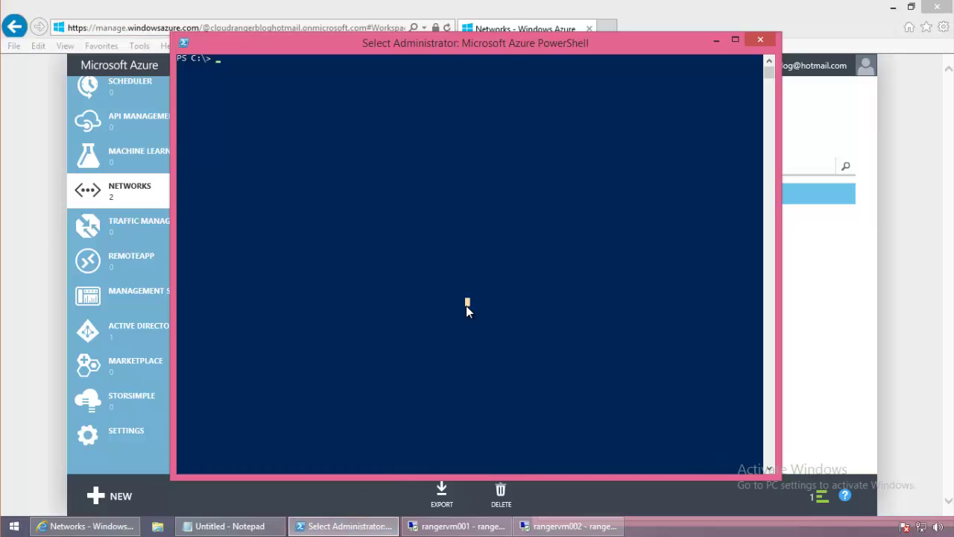
left_click(716, 40)
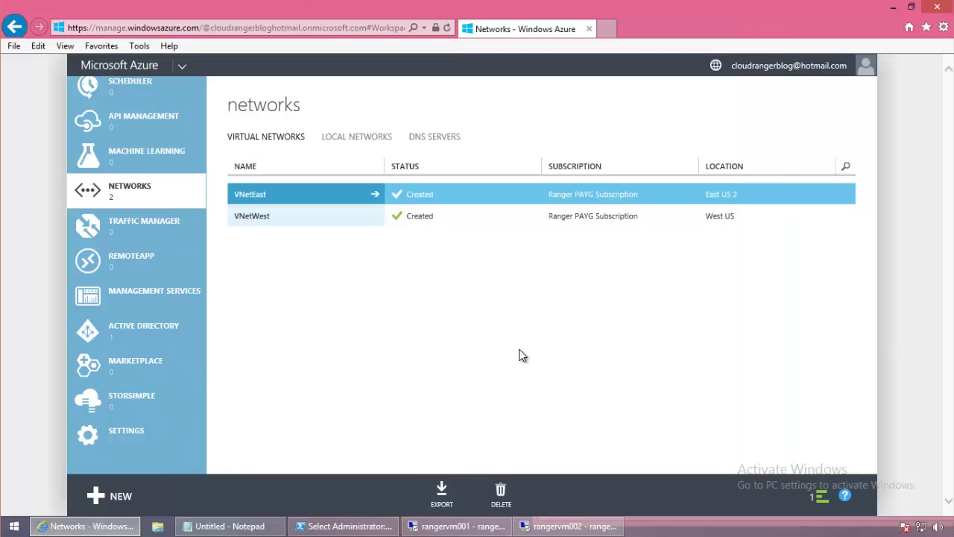
left_click(296, 196)
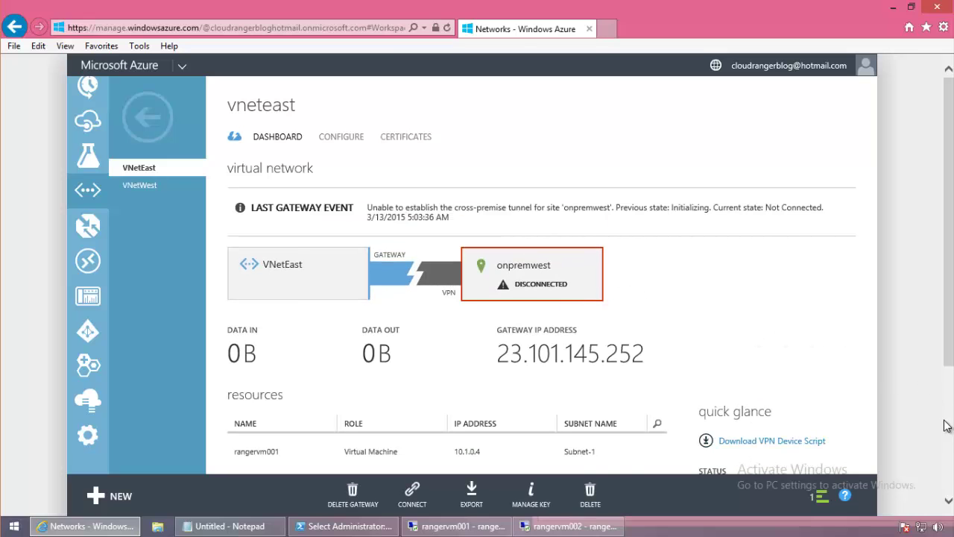
Check VNetEast's gateway shared key, then open Download VPN Device Script (Cisco ASA 5500, ASA 8.3).
left_click(543, 498)
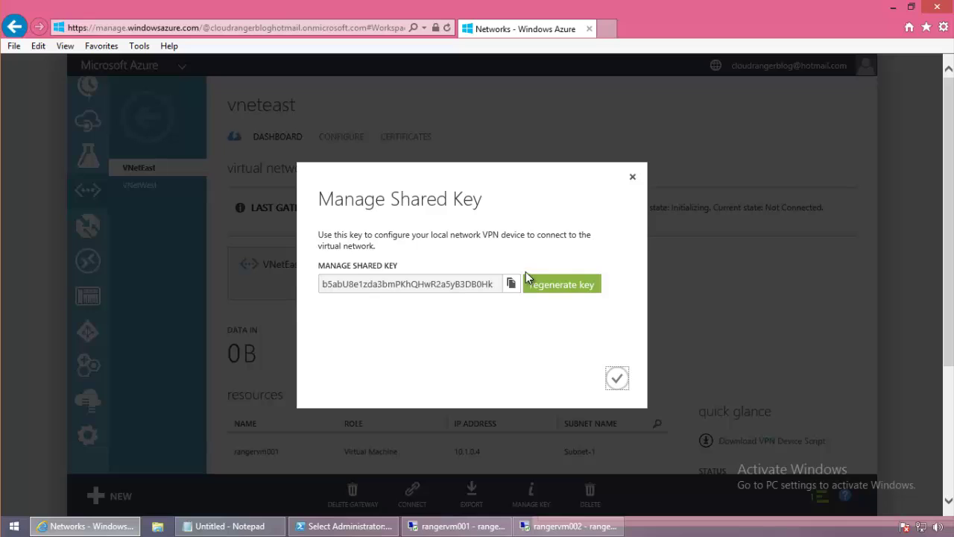
left_click(632, 177)
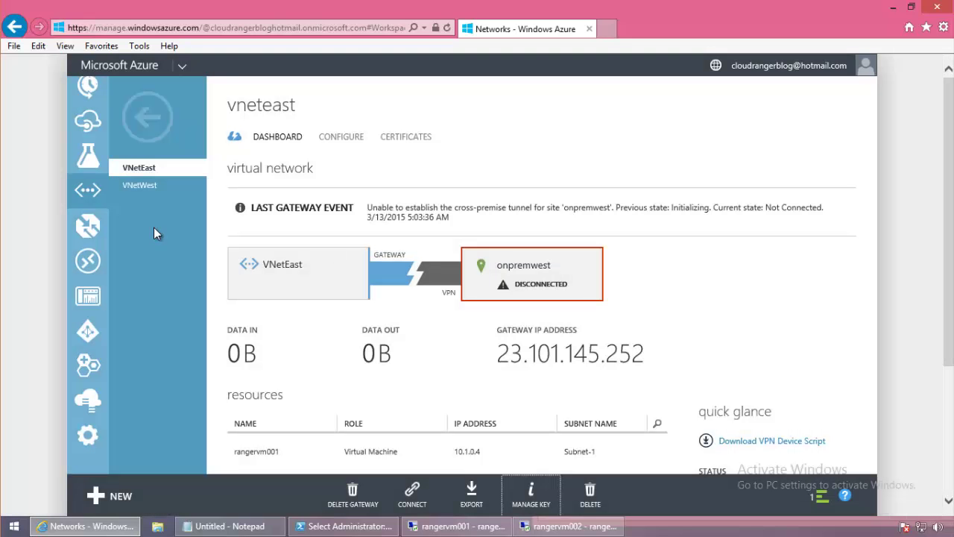
left_click(149, 186)
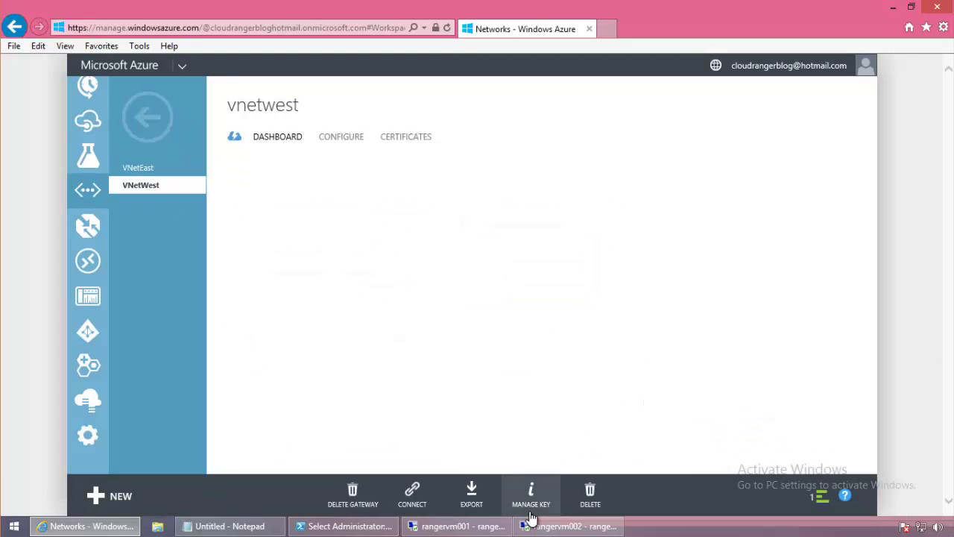
left_click(142, 173)
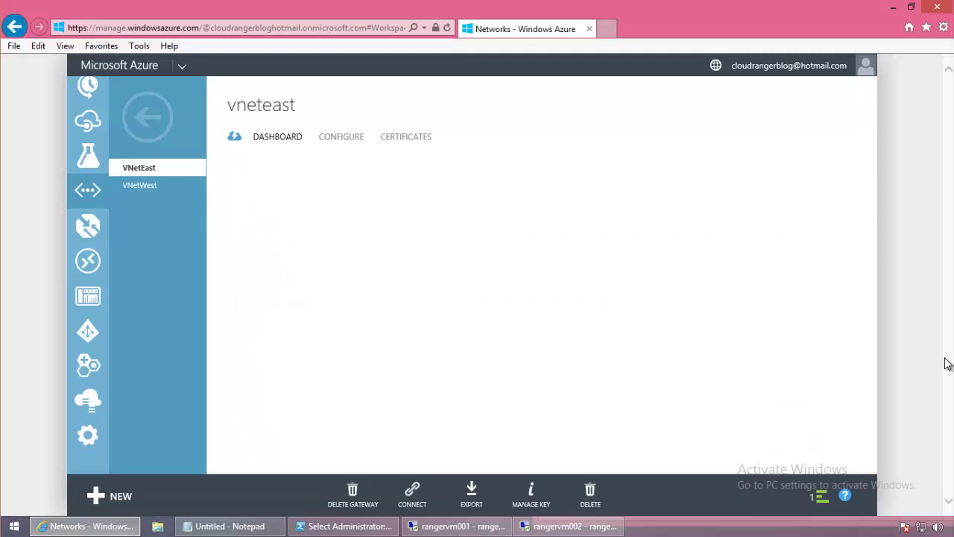
left_click_drag(947, 364, 949, 465)
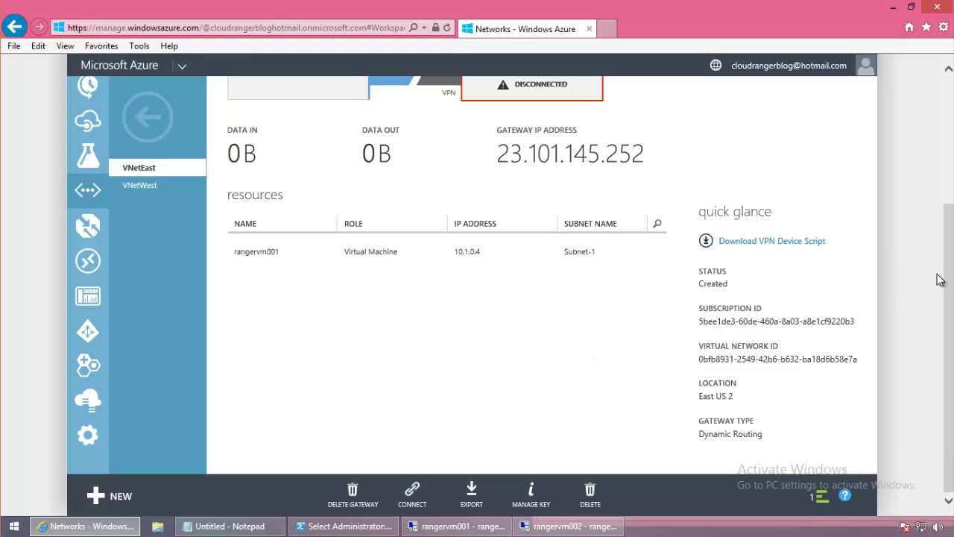
left_click(779, 248)
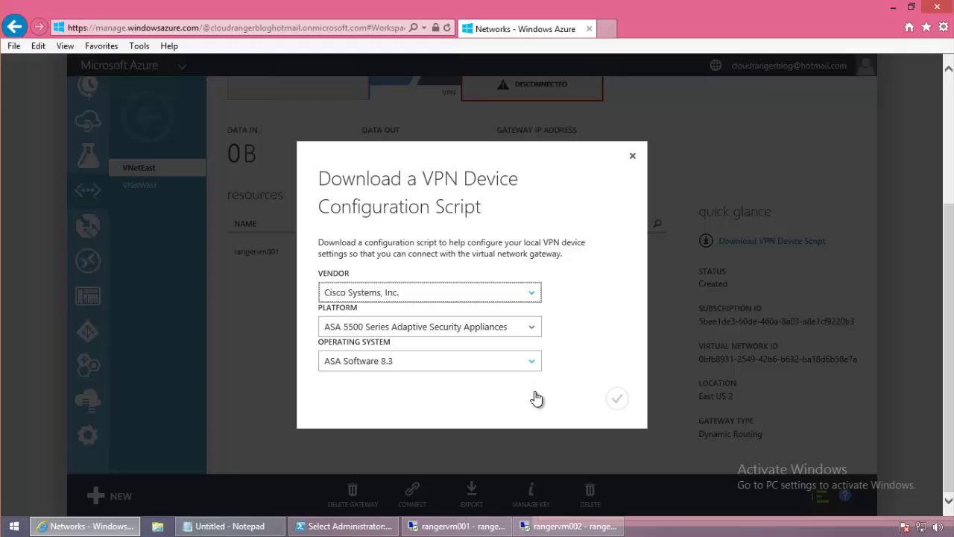
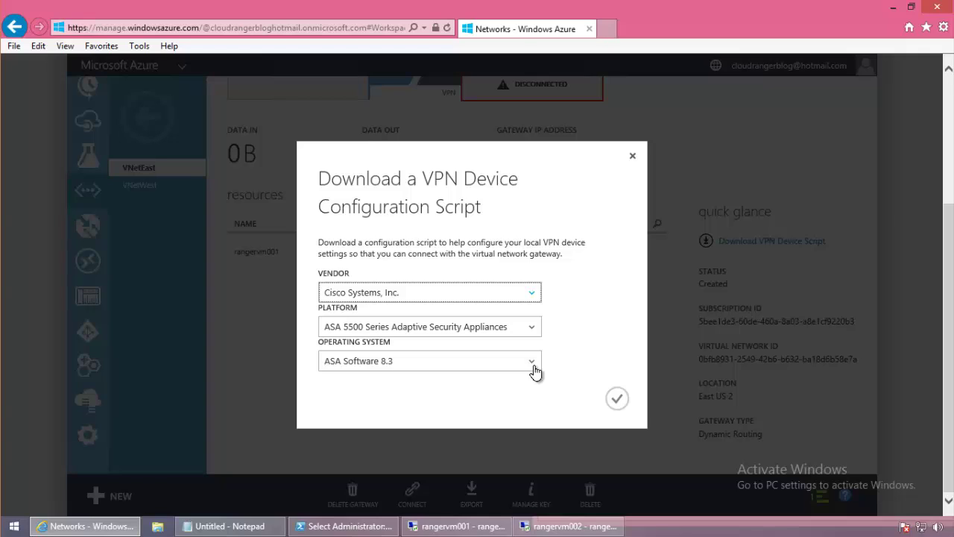
Generate the VPN device script for Cisco Systems, ASA 5500 Series, ASA Software 8.3.
left_click(532, 294)
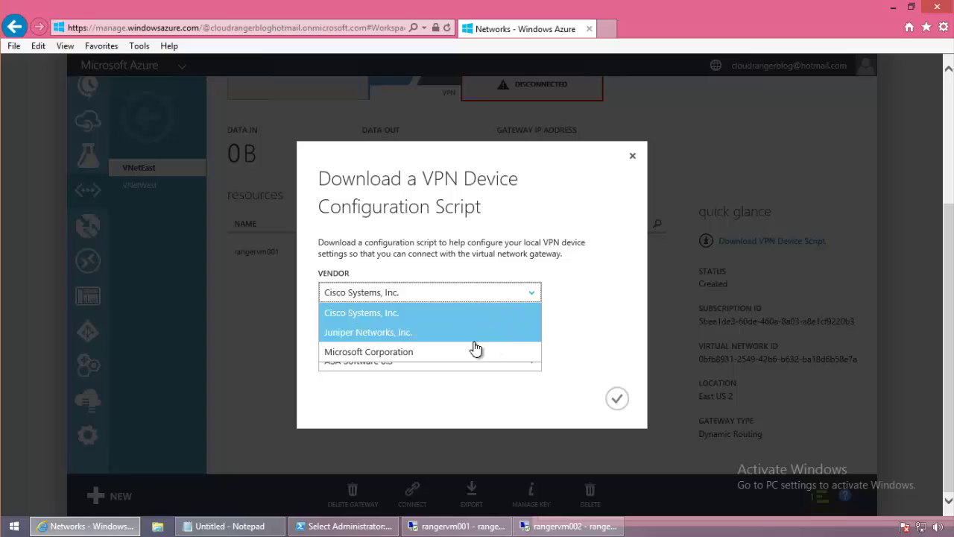
left_click(650, 302)
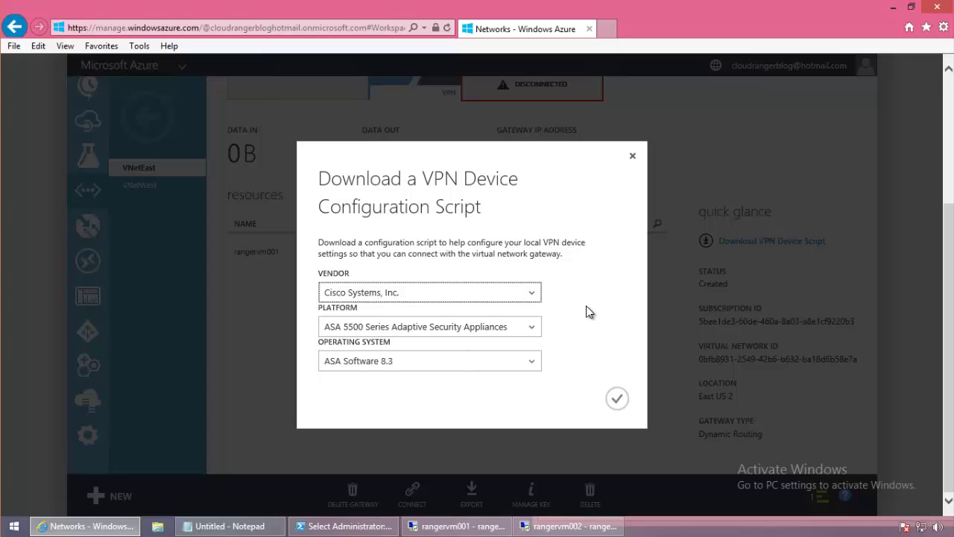
left_click(527, 335)
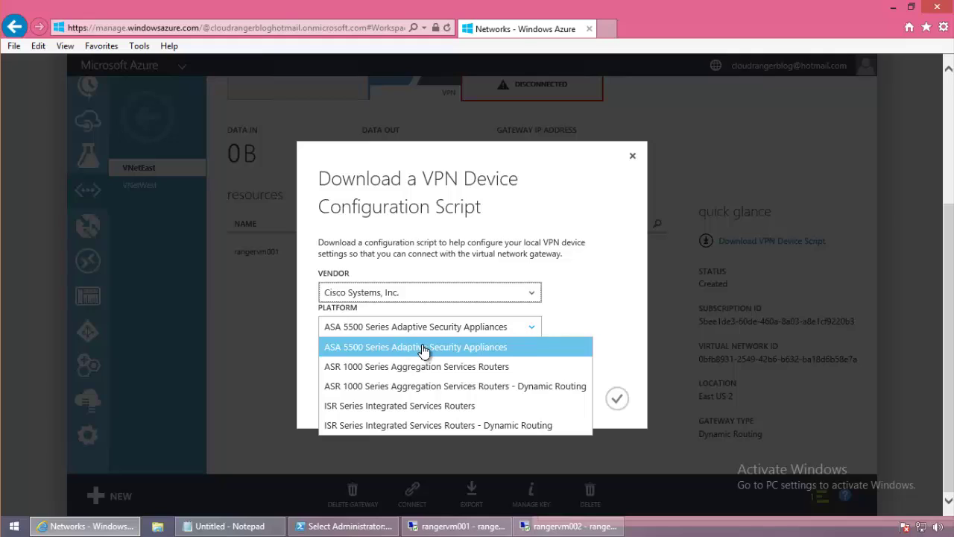
left_click(495, 351)
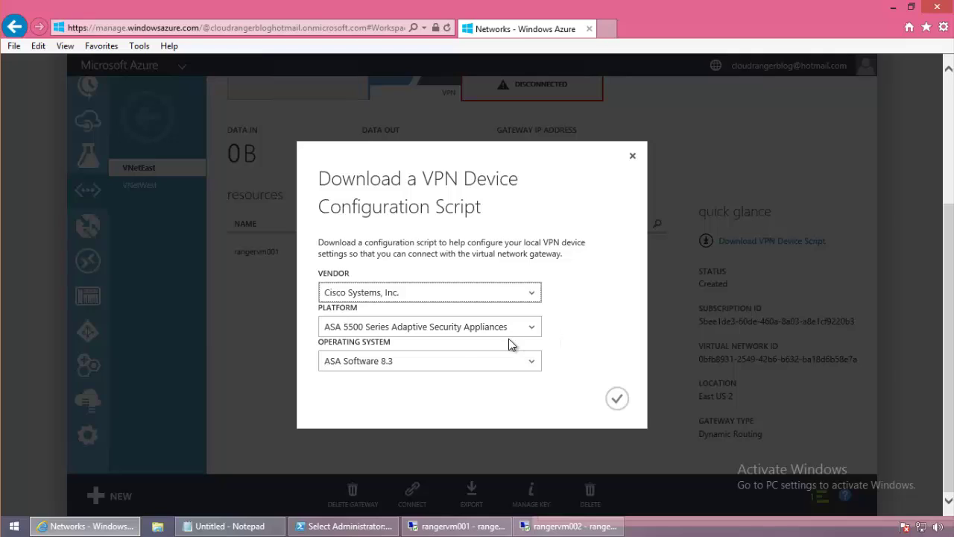
left_click(531, 366)
left_click(585, 373)
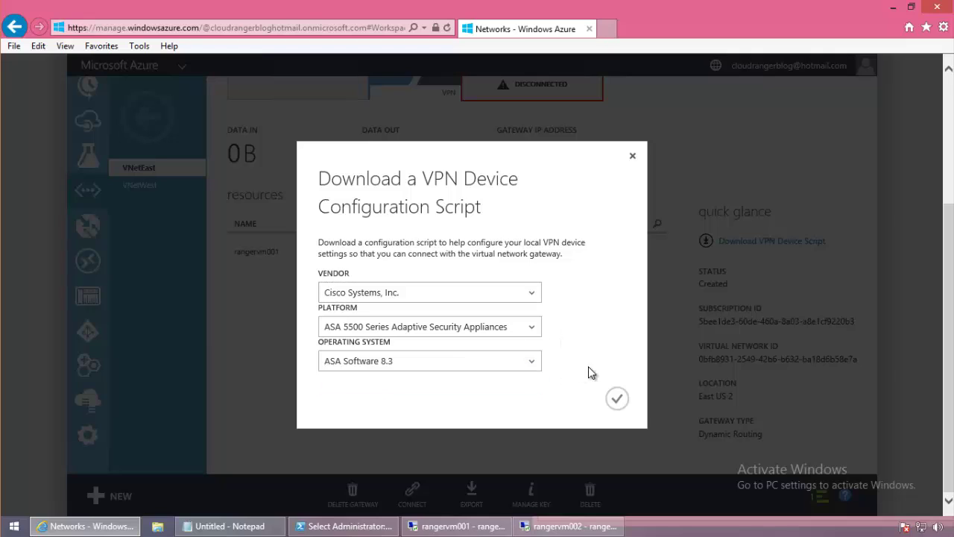
left_click(617, 398)
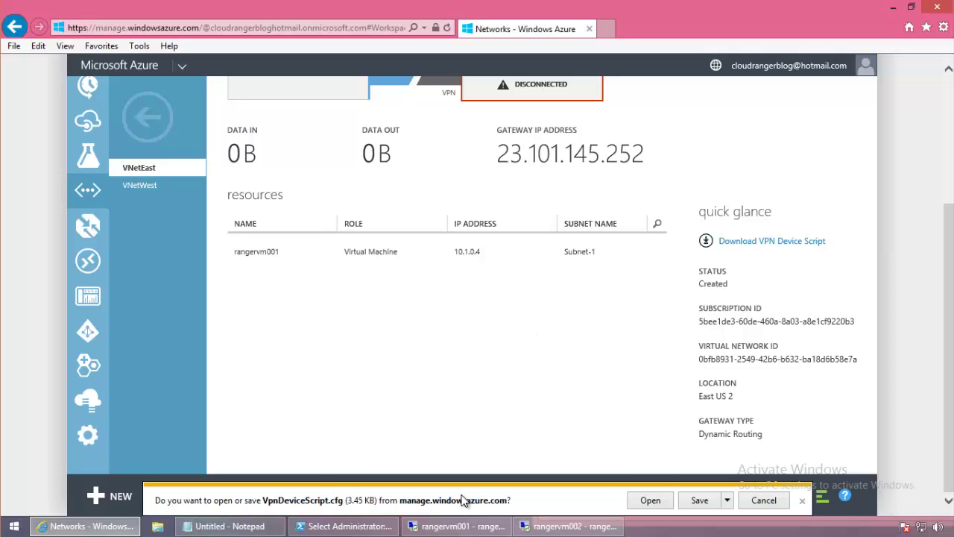
Save VpnDeviceScript.cfg to the Desktop and minimize Internet Explorer.
left_click(726, 500)
left_click(768, 484)
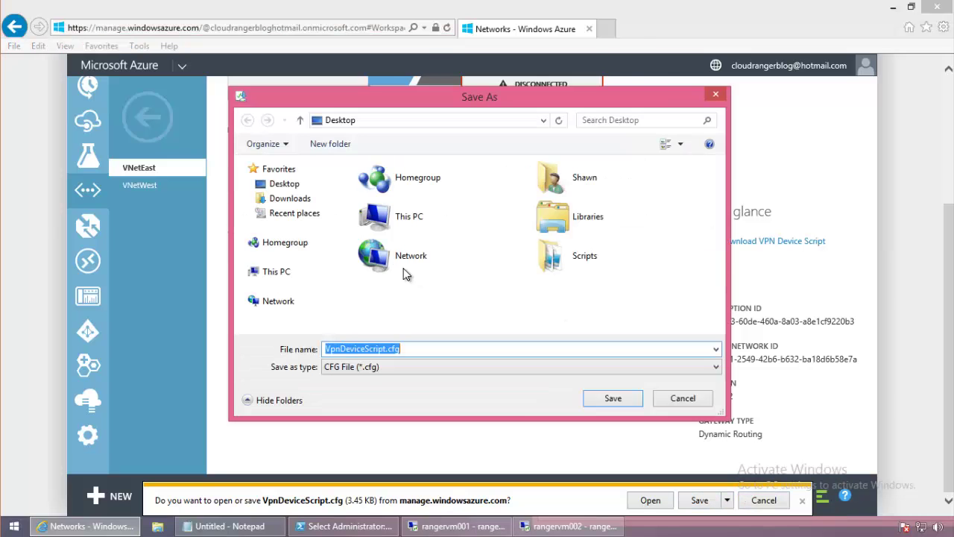
left_click(576, 355)
left_click(616, 401)
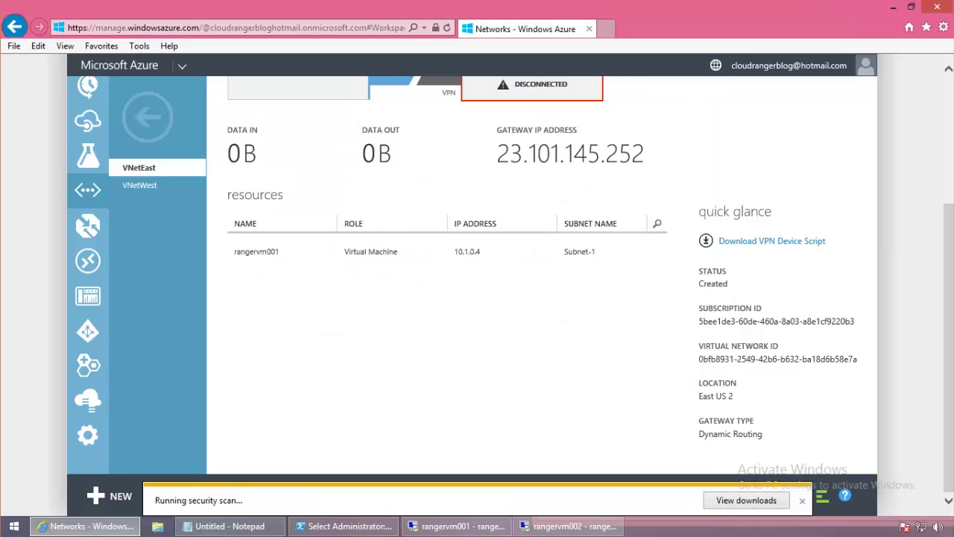
left_click(893, 11)
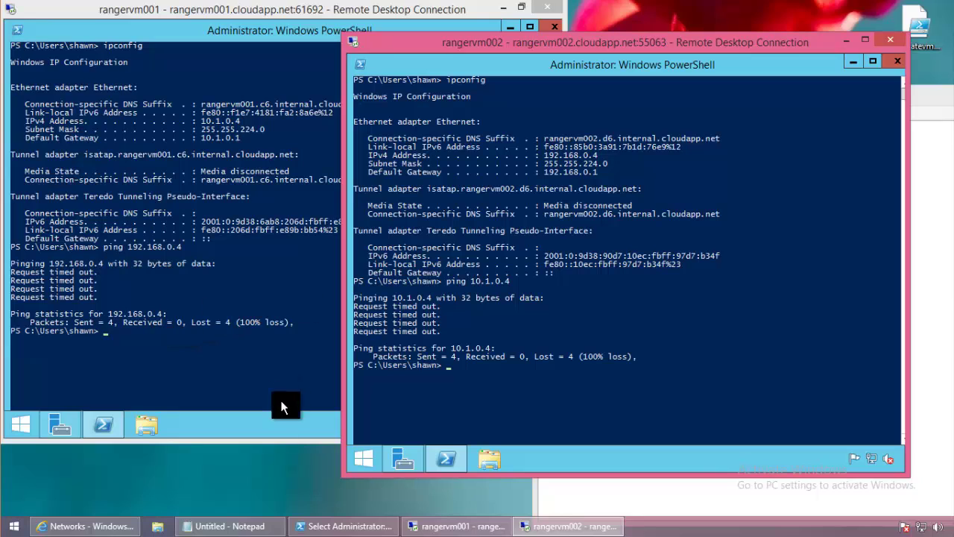
Show the desktop and open VpnDeviceScript.cfg with Notepad.
right_click(682, 528)
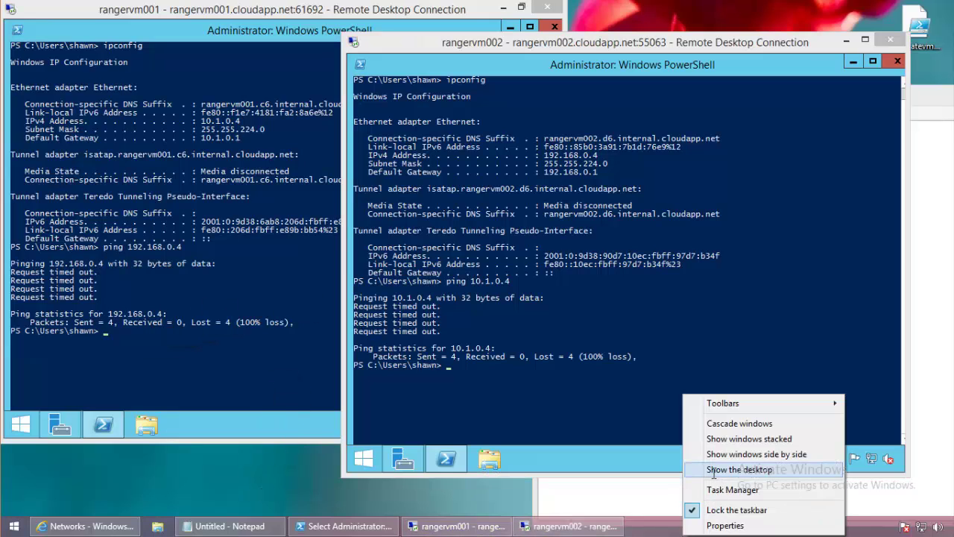
left_click(713, 470)
right_click(36, 401)
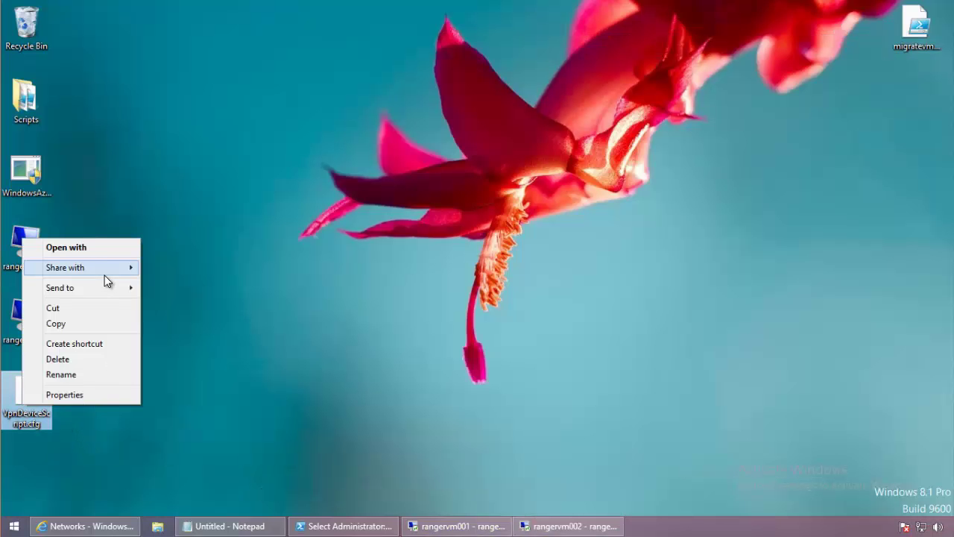
left_click(112, 249)
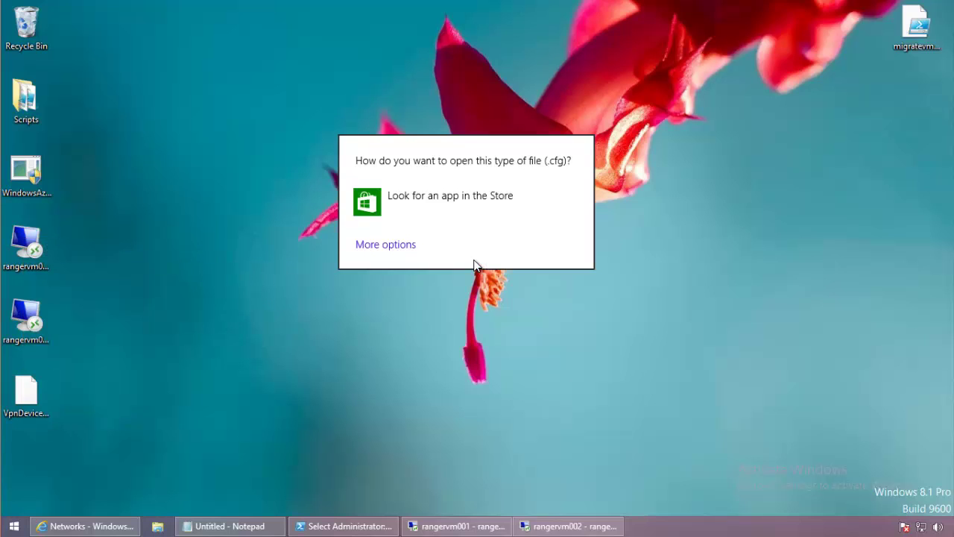
left_click(385, 244)
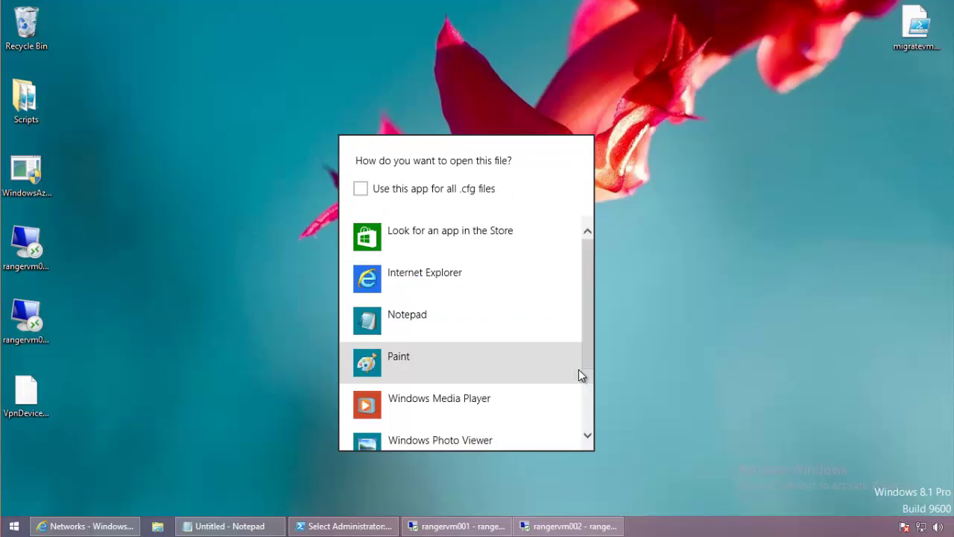
left_click(463, 321)
Maximize Notepad and review the script, highlighting the crypto map peer 23.101.145.252.
left_click(629, 84)
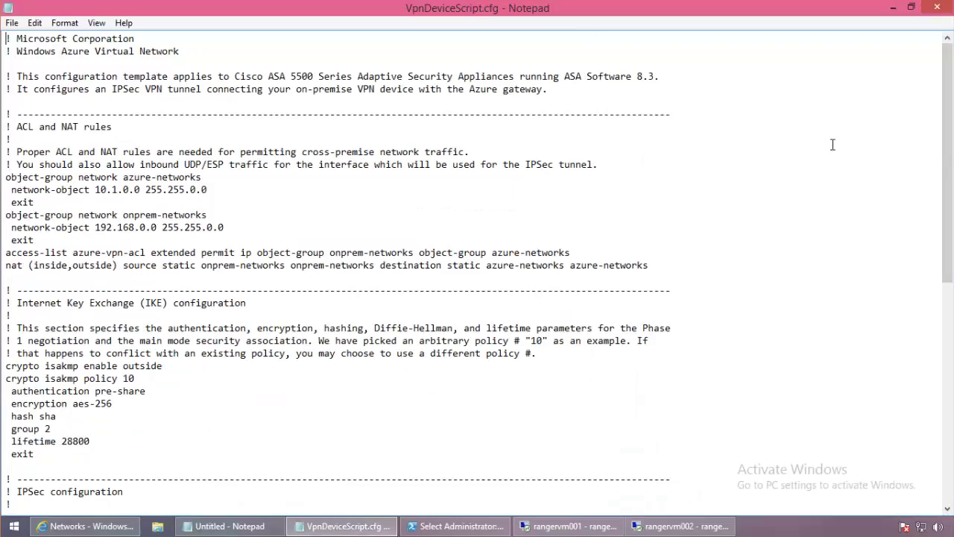
left_click_drag(944, 135, 923, 291)
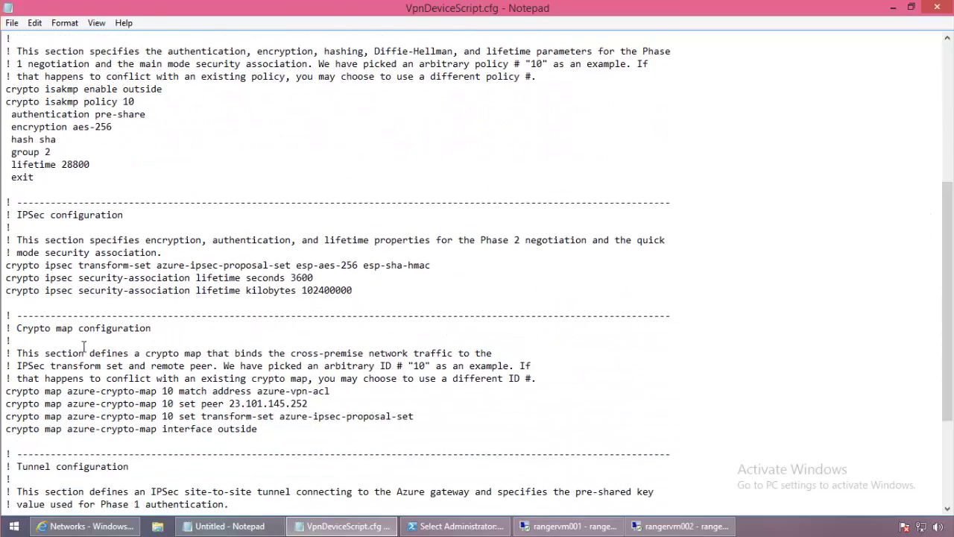
left_click_drag(67, 378, 363, 449)
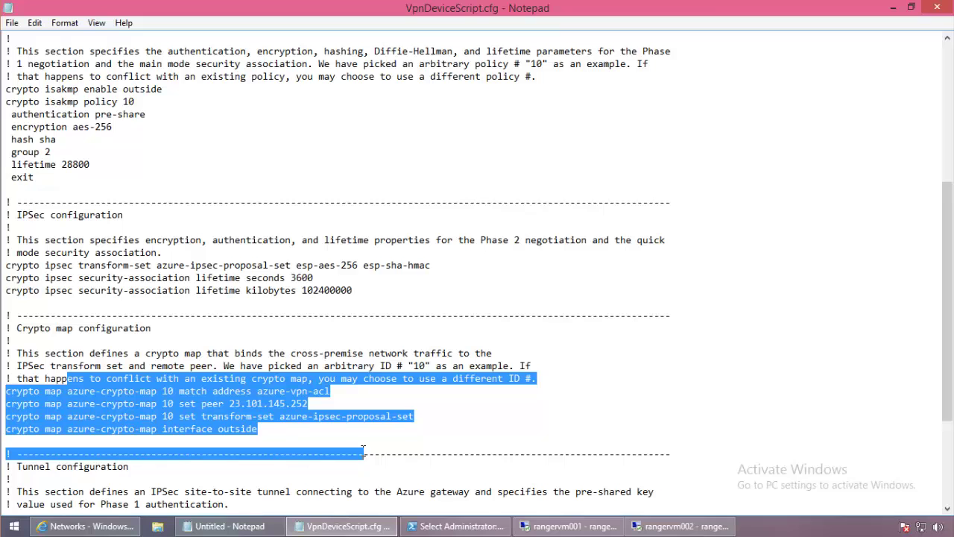
left_click(271, 409)
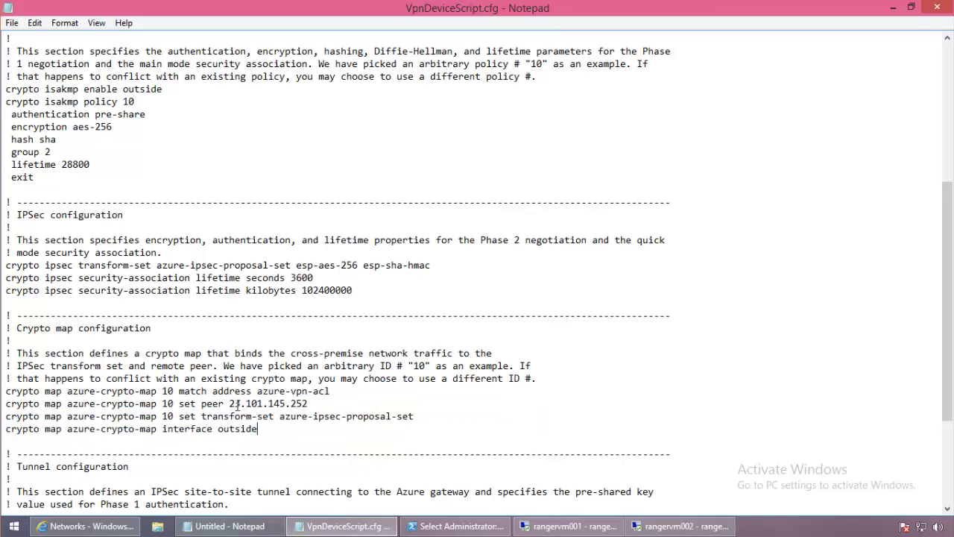
left_click_drag(223, 403, 307, 403)
scroll(468, 365, "down", 4)
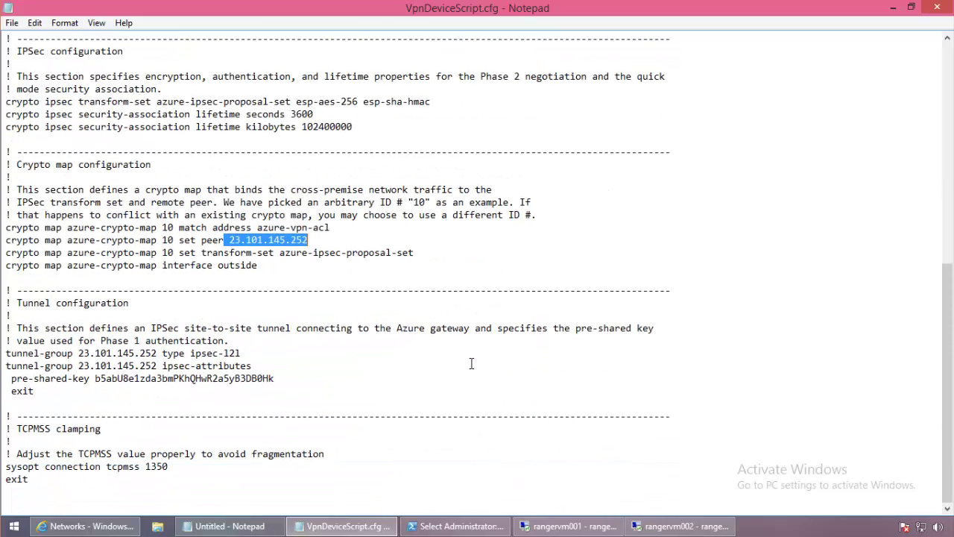
scroll(471, 363, "up", 5)
scroll(471, 363, "up", 7)
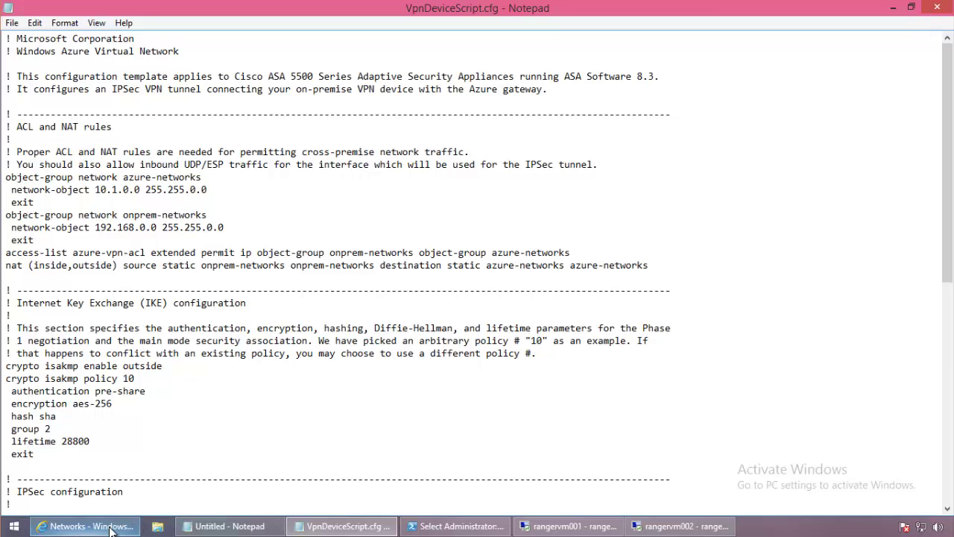
Back in the portal, reopen the device script dialog and choose Microsoft Corporation as vendor.
left_click(86, 525)
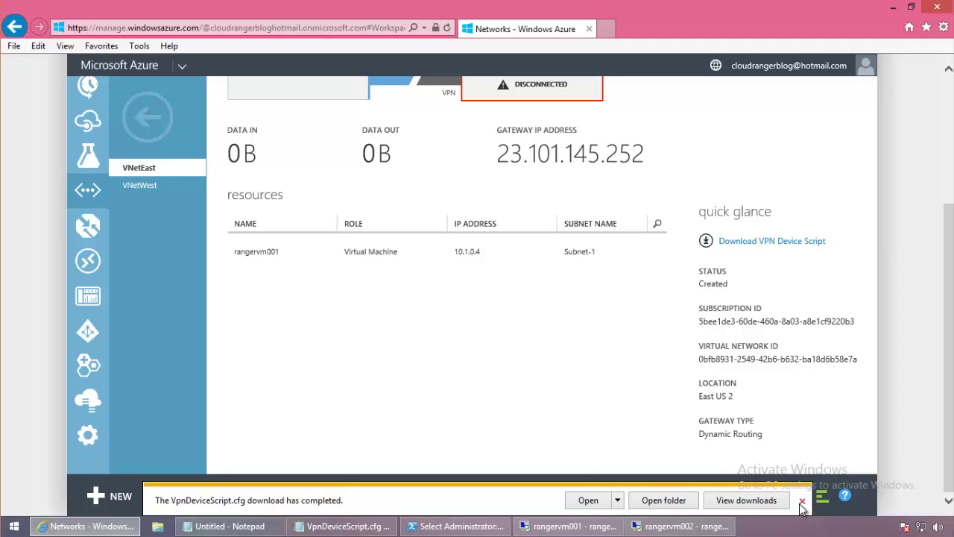
left_click(802, 500)
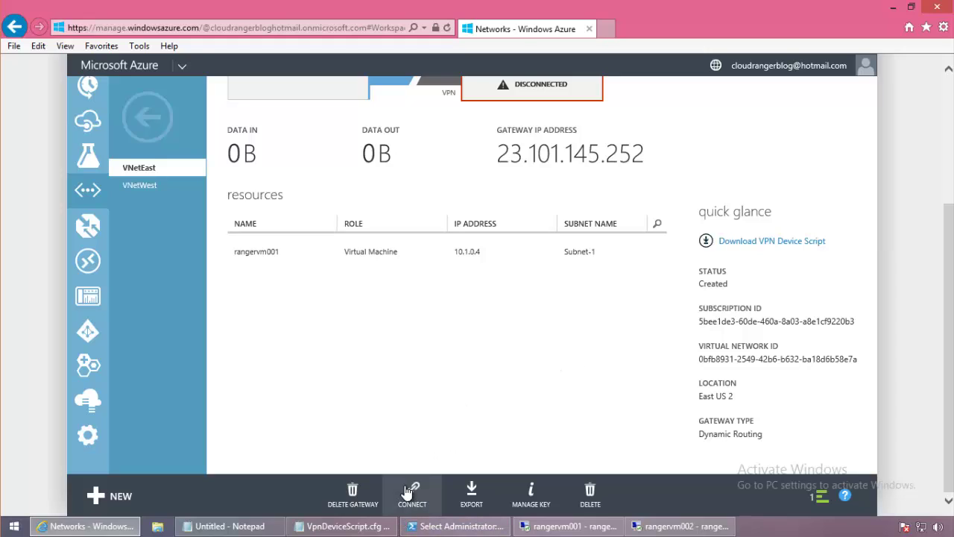
left_click(796, 246)
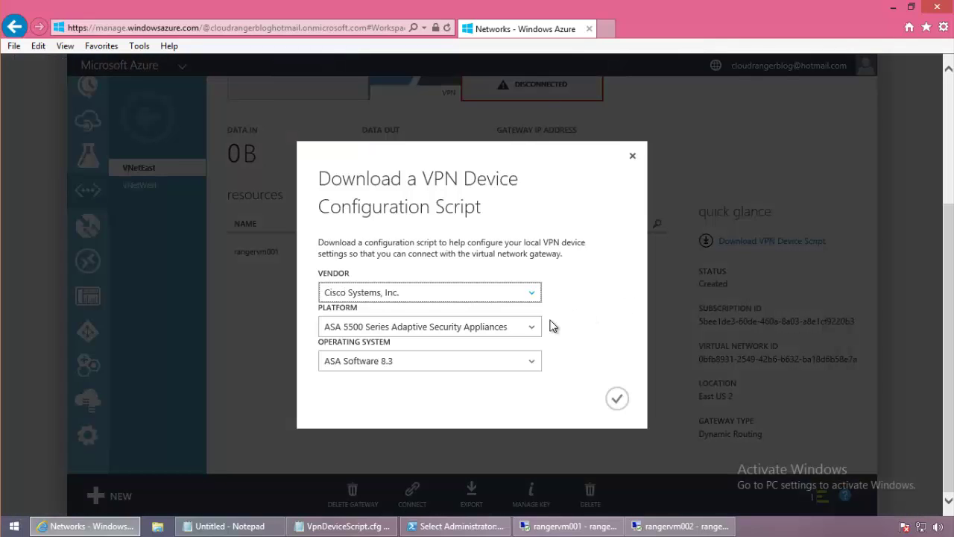
left_click(542, 333)
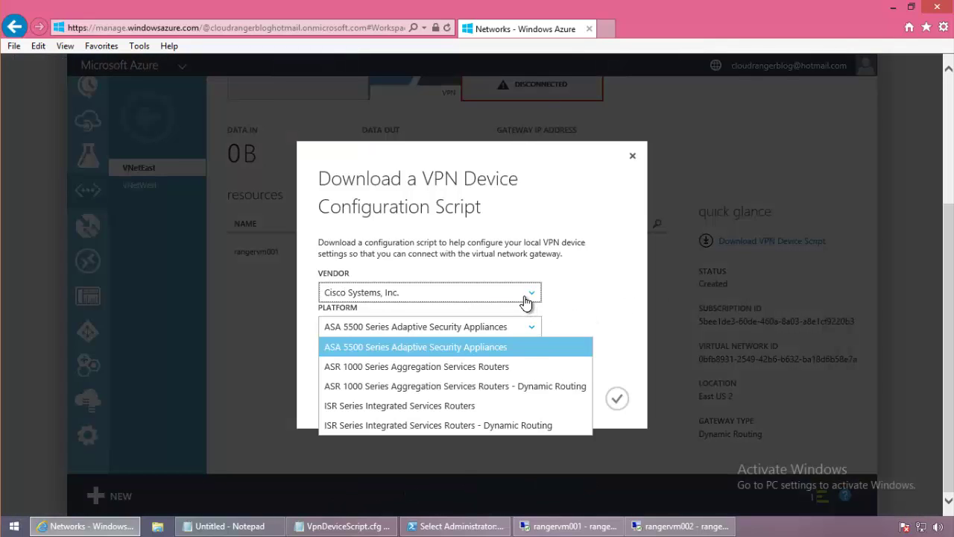
left_click(525, 306)
left_click(402, 333)
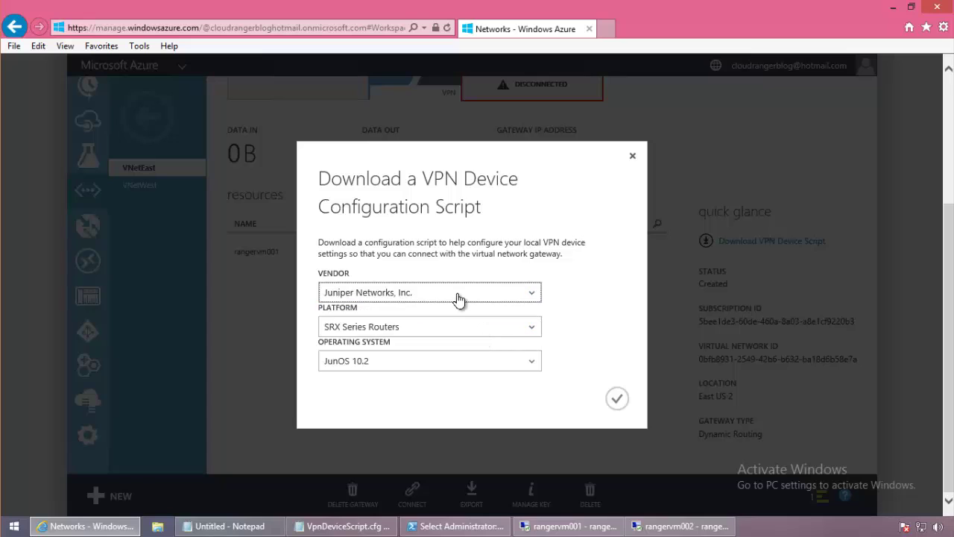
left_click(455, 297)
left_click(400, 351)
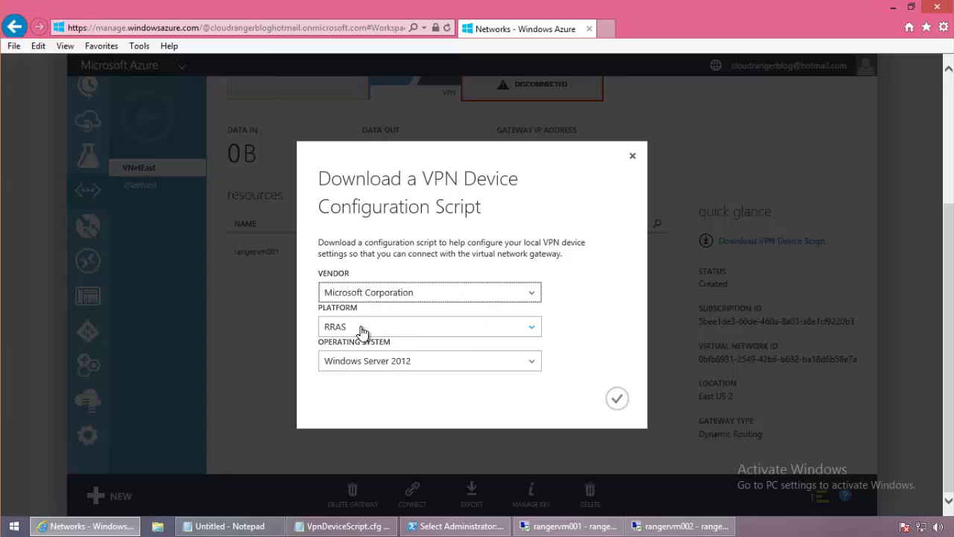
Choose RRAS on Windows Server 2012 R2, then close the device script dialog.
left_click(399, 331)
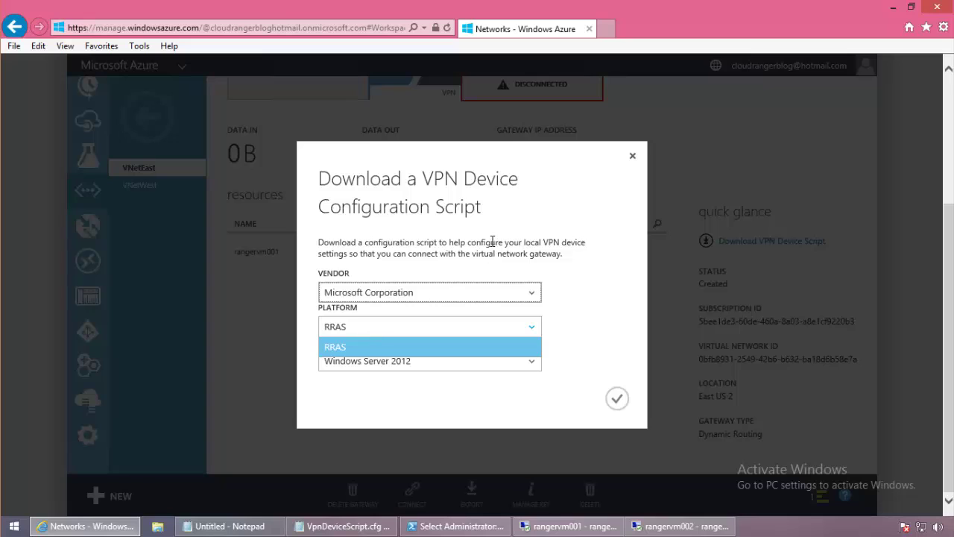
left_click(422, 313)
left_click(416, 370)
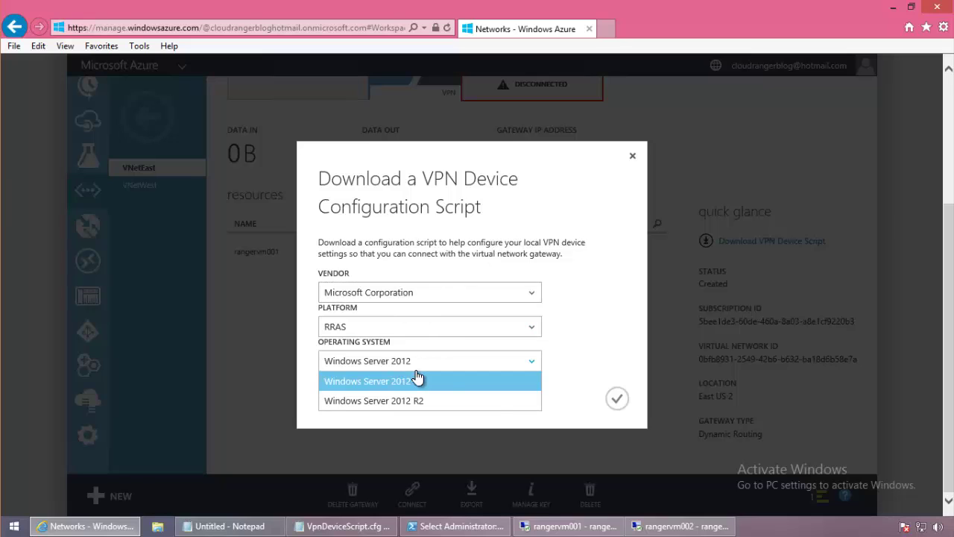
left_click(488, 403)
left_click(420, 328)
left_click(520, 309)
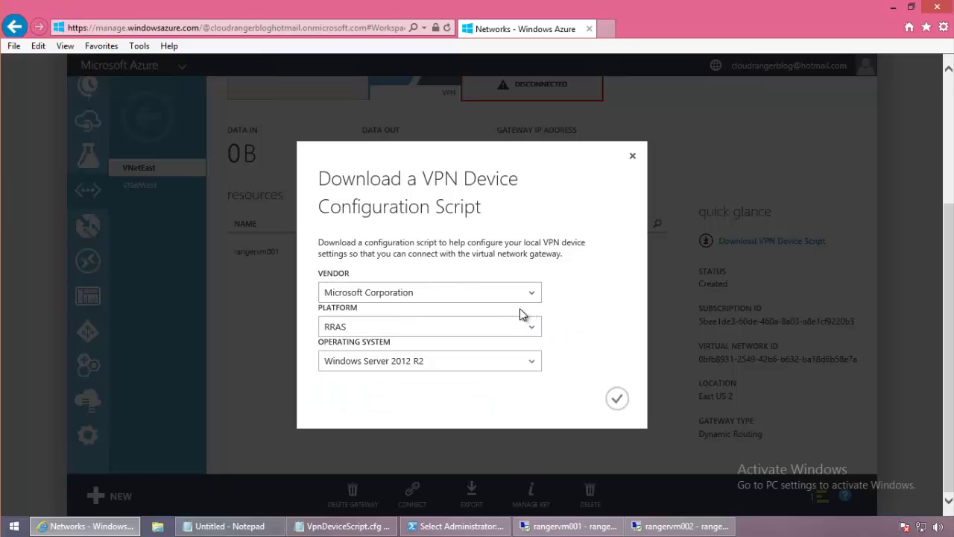
left_click(633, 156)
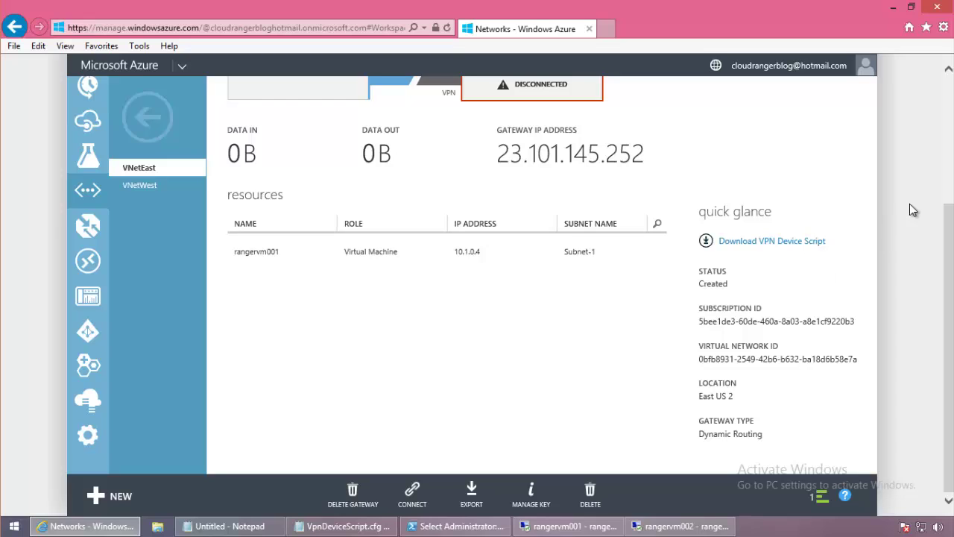
scroll(950, 227, "up", 3)
scroll(951, 228, "down", 2)
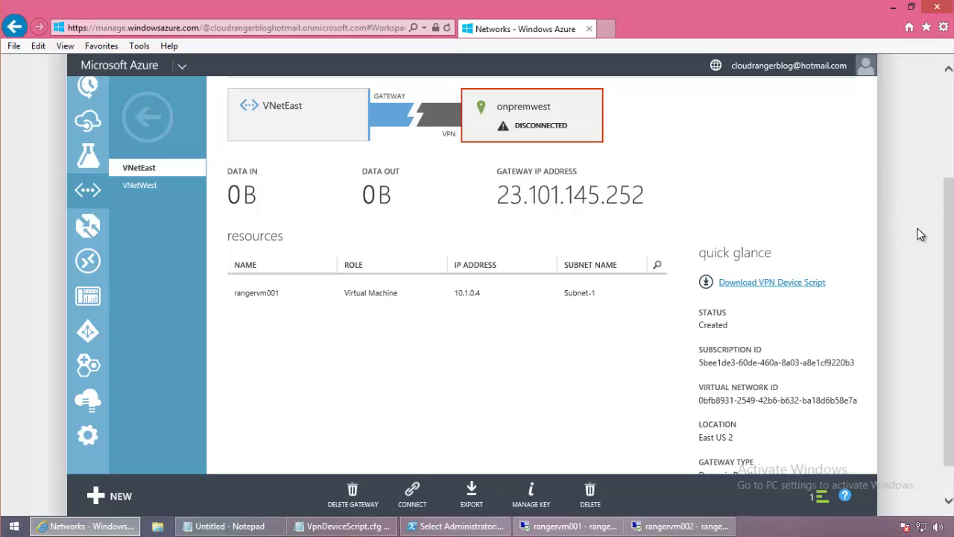
left_click_drag(951, 214, 951, 132)
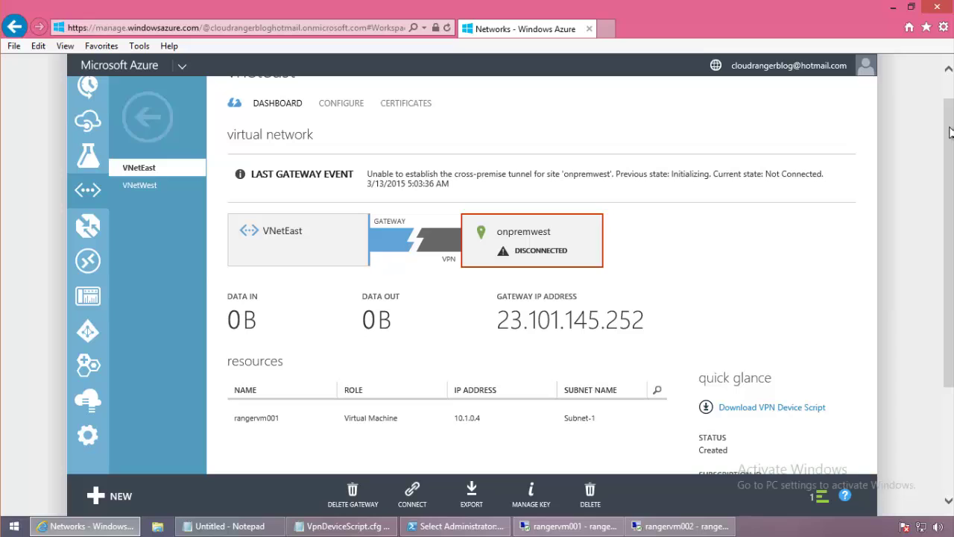
left_click_drag(951, 130, 943, 112)
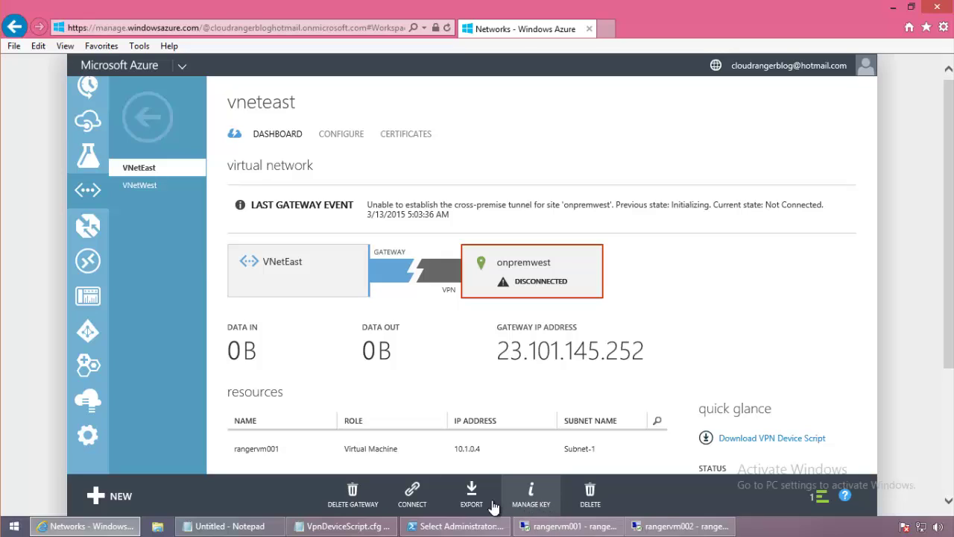
In the PowerShell console, enter the Set-AzureVNetGatewayKey cmdlet name.
left_click(442, 524)
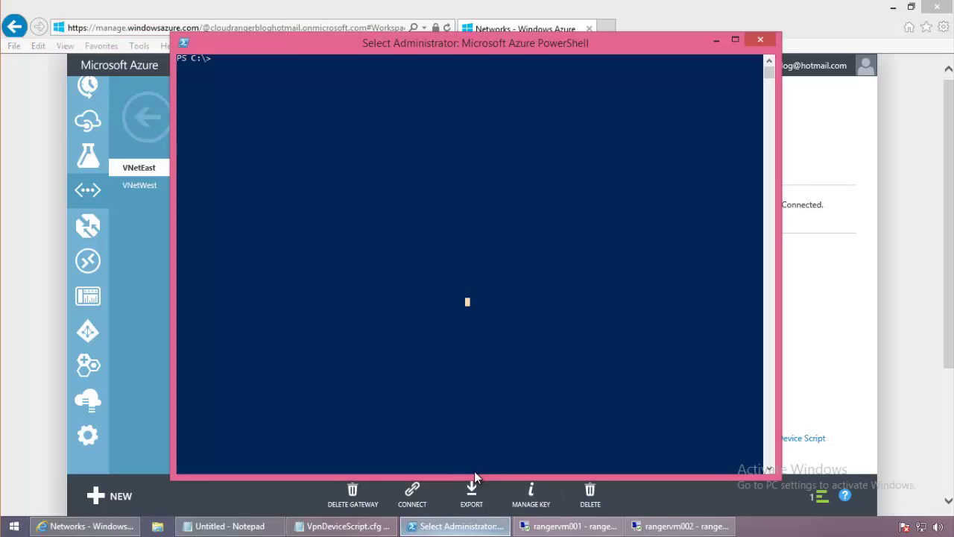
left_click(330, 95)
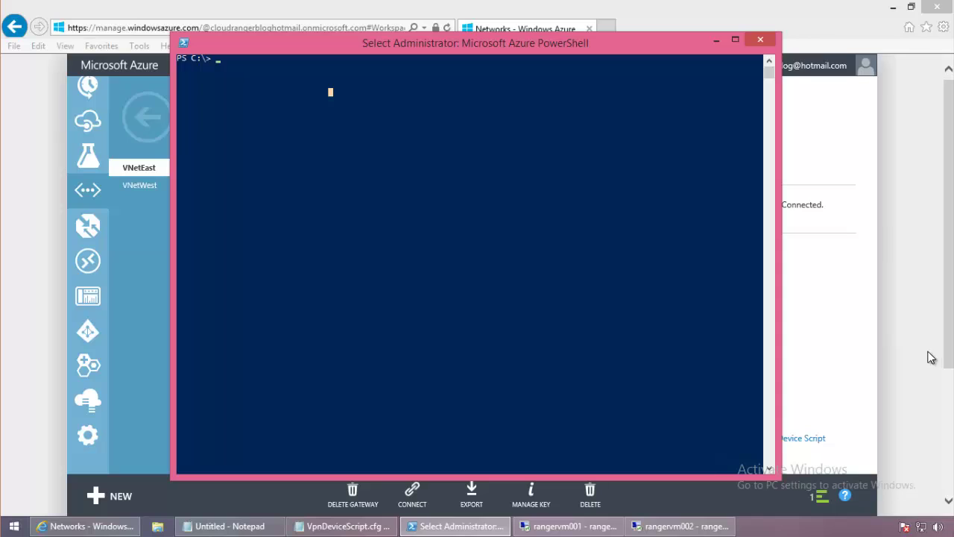
left_click(428, 270)
key("Escape")
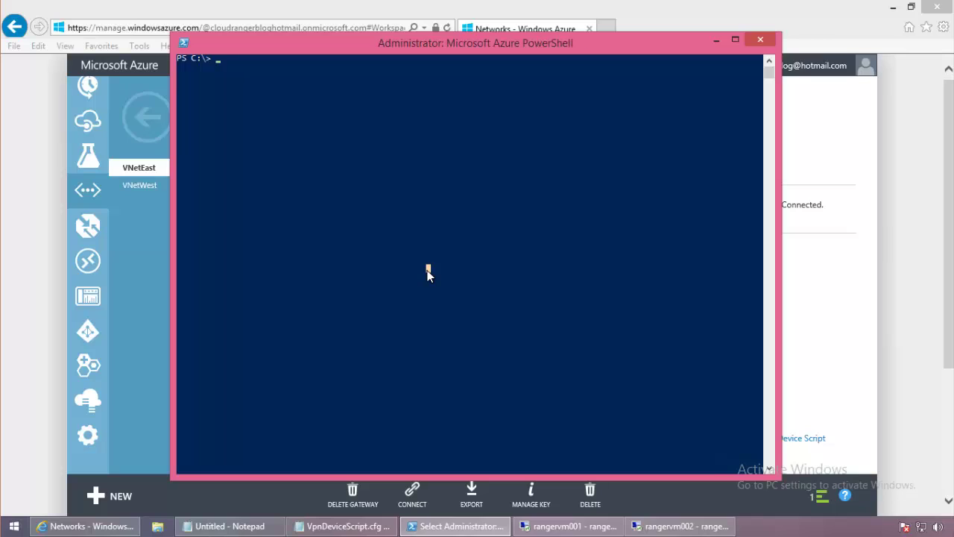
type("set-azure")
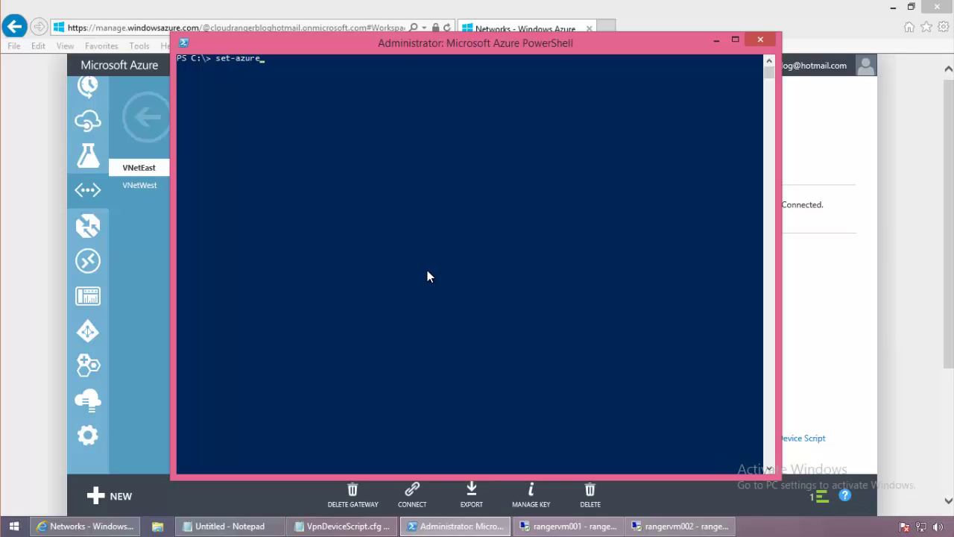
type("vnget")
key("BackSpace")
key("BackSpace")
key("BackSpace")
type("etghat")
key("BackSpace")
key("BackSpace")
key("BackSpace")
key("Tab")
key("Tab")
key("BackSpace")
key("BackSpace")
key("BackSpace")
key("BackSpace")
key("BackSpace")
key("BackSpace")
key("BackSpace")
key("BackSpace")
key("BackSpace")
key("BackSpace")
key("BackSpace")
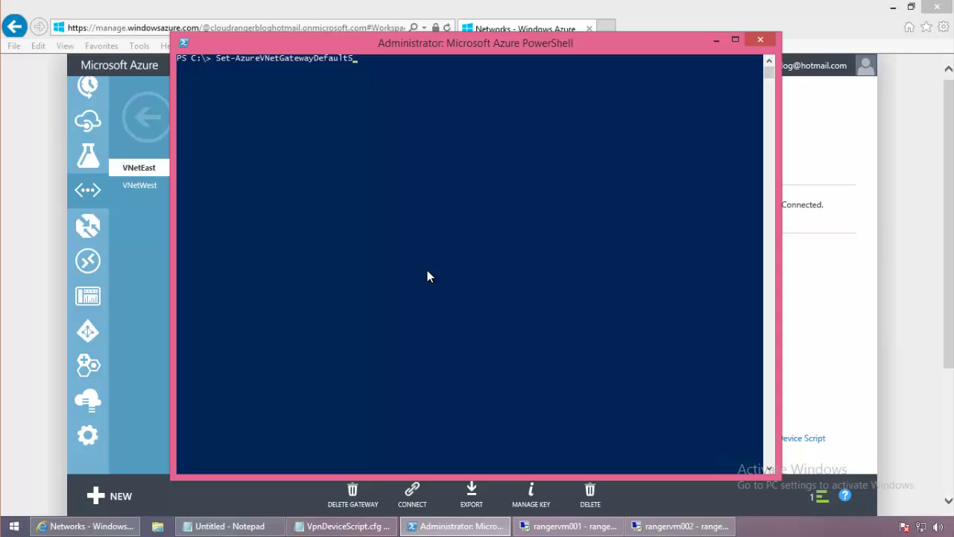
type("Key")
type(" -")
type("vne")
Run it for VNetEast with local site VNetWest and the shared key.
key("Tab")
type("VNet")
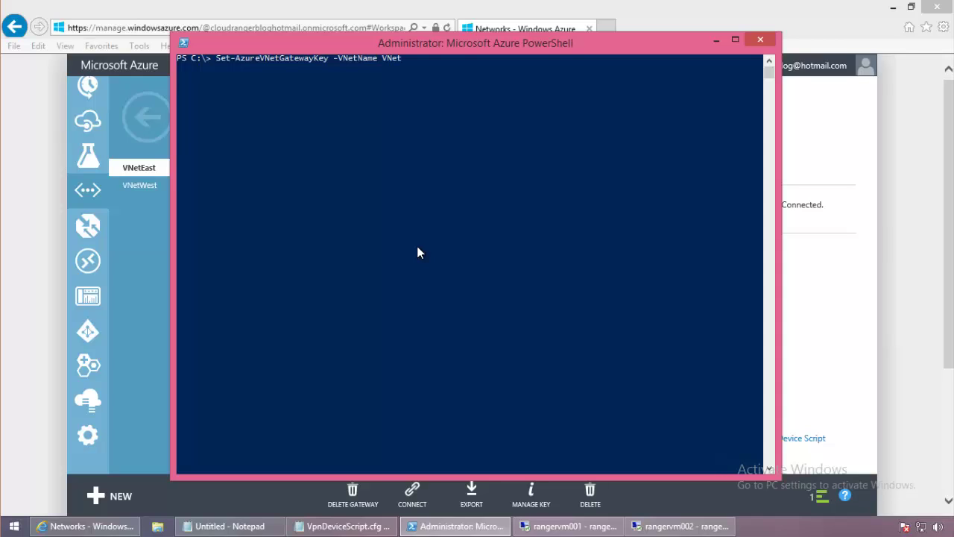
type("East -loca")
key("Tab")
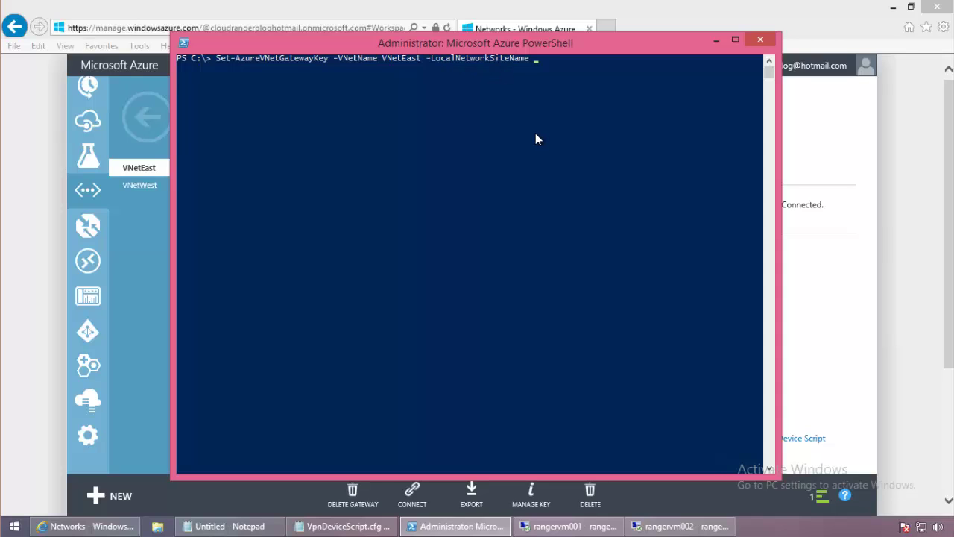
type("VNetWest -SharedKey")
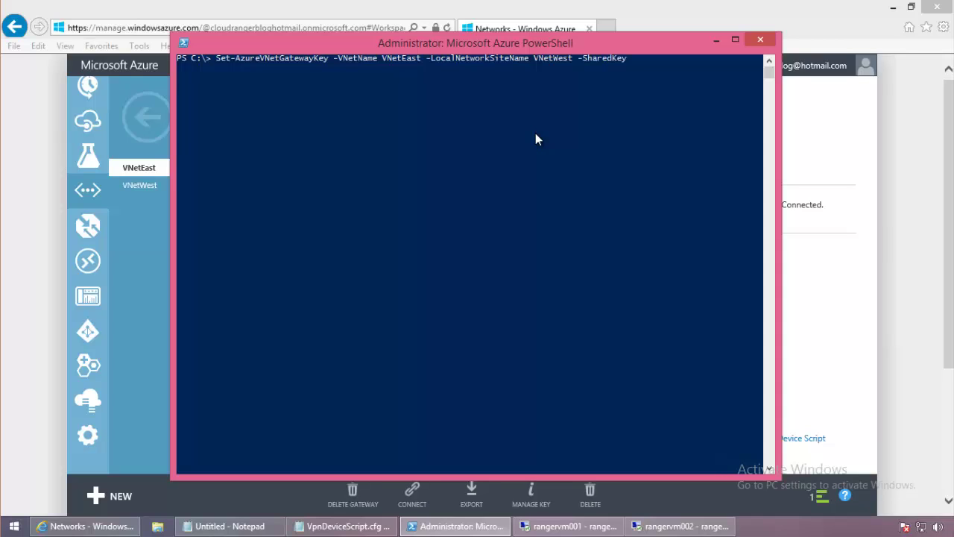
type(" 123")
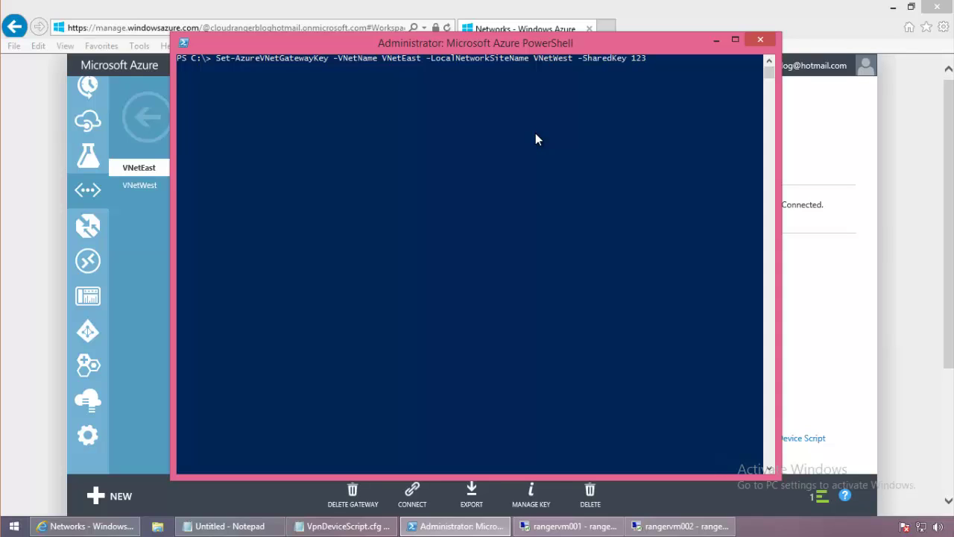
type("4abcd")
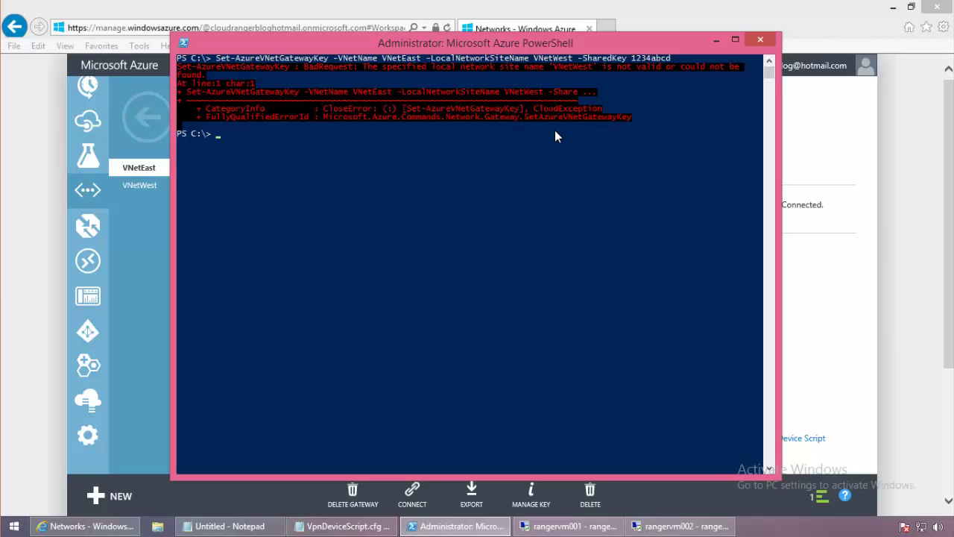
Recall the failed command and delete the key and wrong site name.
key("Up")
key("BackSpace")
key("BackSpace")
key("BackSpace")
key("BackSpace")
key("BackSpace")
key("BackSpace")
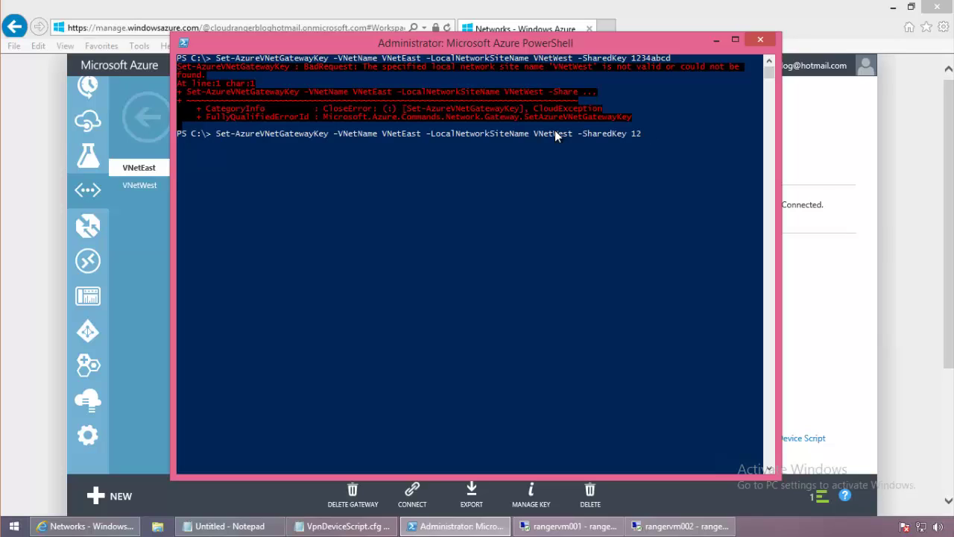
key("BackSpace")
key("BackSpace")
key("BackSpace")
key("BackSpace")
key("BackSpace")
key("BackSpace")
key("BackSpace")
key("BackSpace")
key("BackSpace")
key("BackSpace")
key("BackSpace")
key("BackSpace")
key("BackSpace")
key("BackSpace")
key("BackSpace")
key("BackSpace")
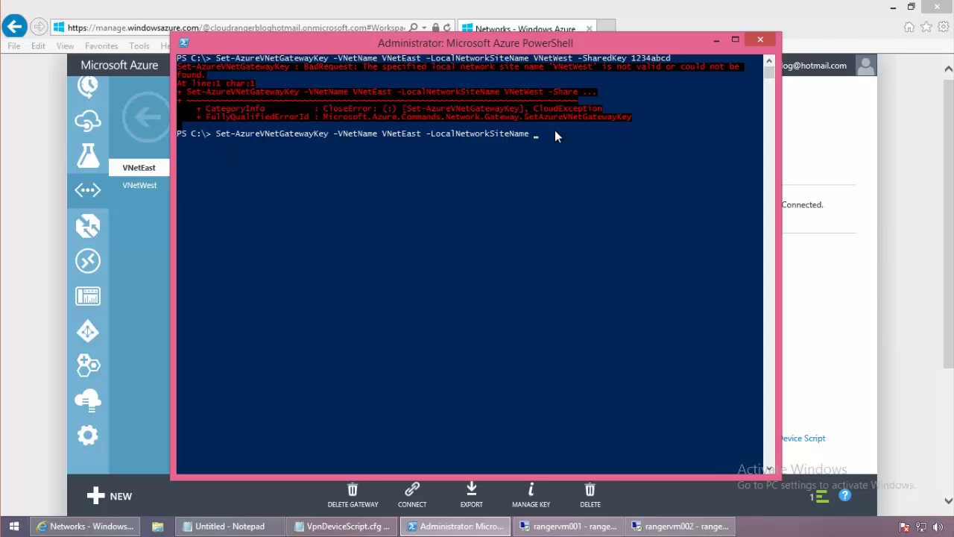
Check the portal's local networks list for the correct site name.
left_click(122, 254)
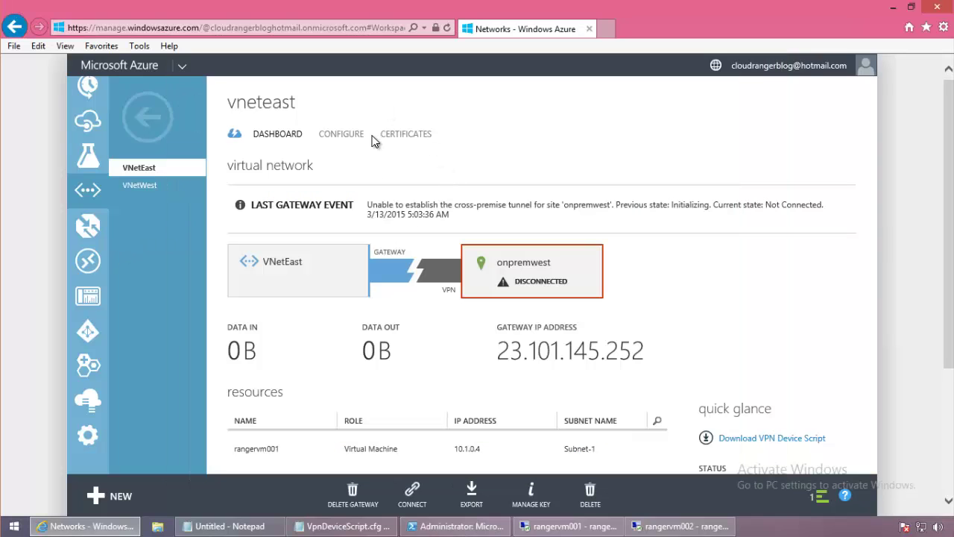
left_click(348, 137)
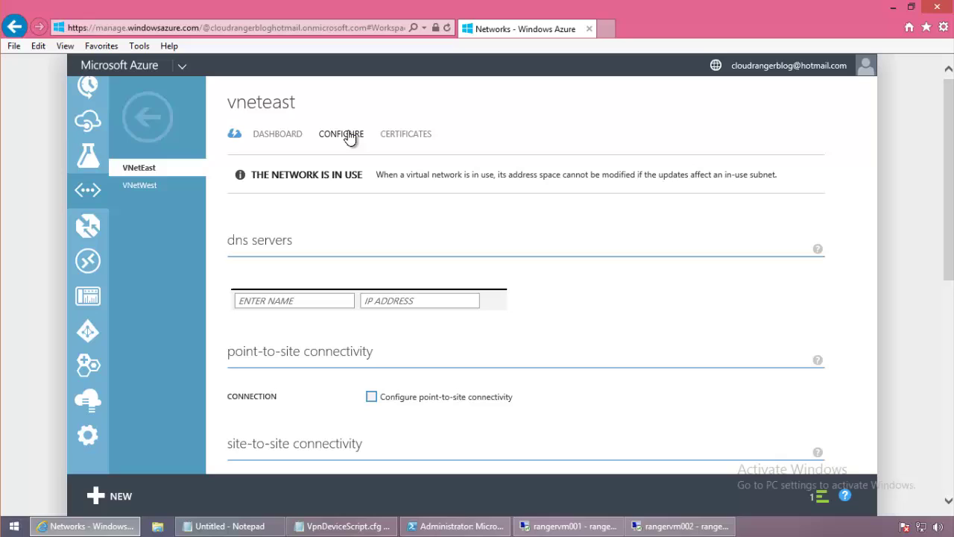
left_click(135, 121)
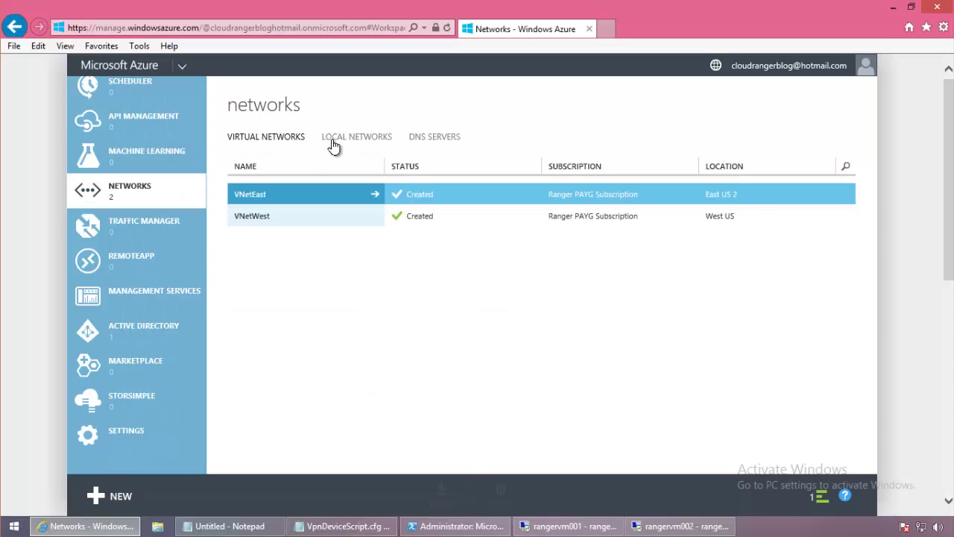
left_click(337, 138)
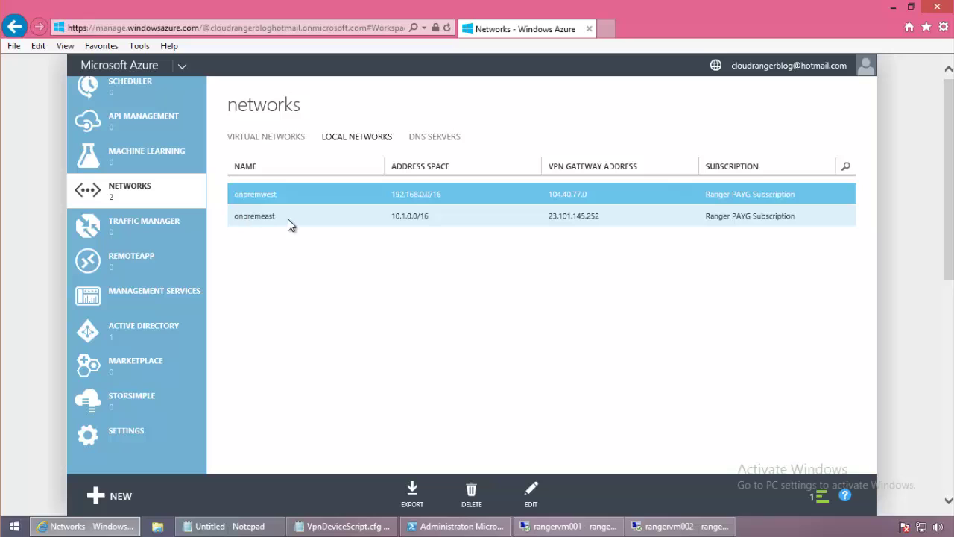
Enter 'openwest' as the site name and place the console beside the networks list.
left_click(440, 525)
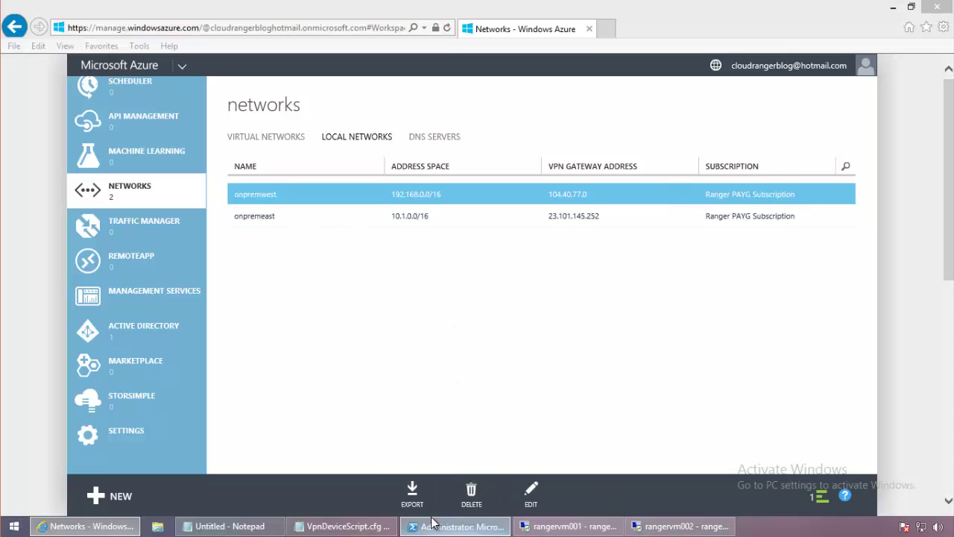
type("openwest")
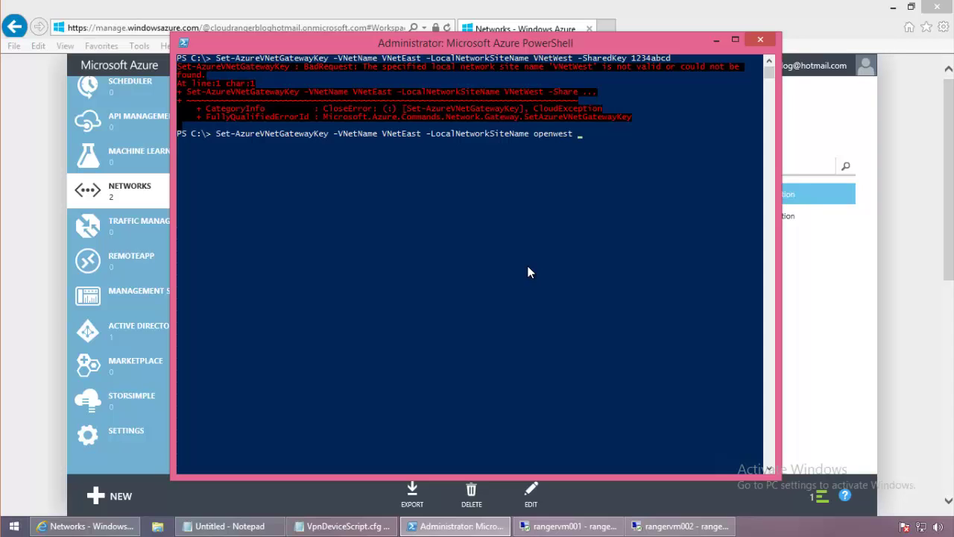
left_click_drag(351, 42, 485, 42)
left_click(128, 191)
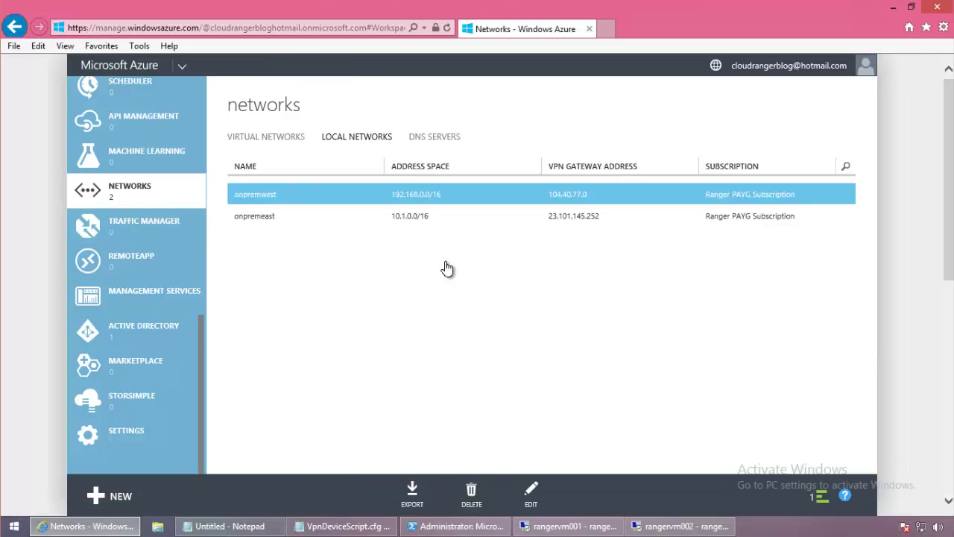
left_click(456, 526)
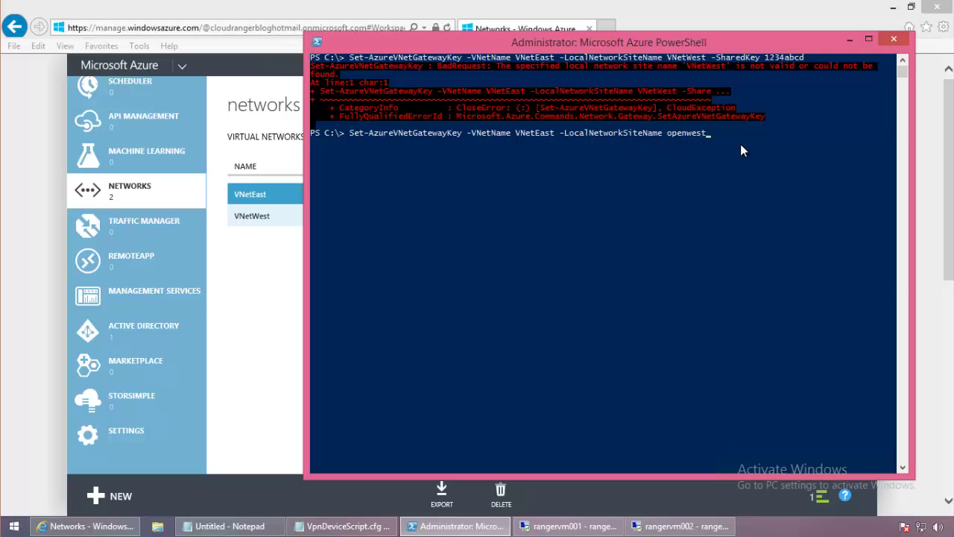
Correct the site to onpremwest, append the shared key, and set VNetEast's gateway key.
key("Left")
key("Left")
key("Left")
key("Left")
key("BackSpace")
key("BackSpace")
key("BackSpace")
type("npremwest -SharedKey 1234a")
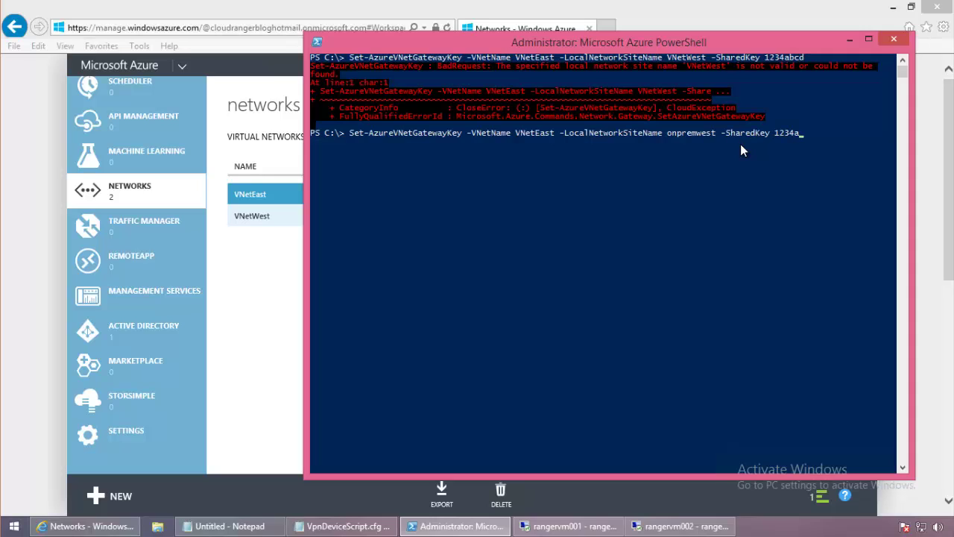
type("bcd")
key("Return")
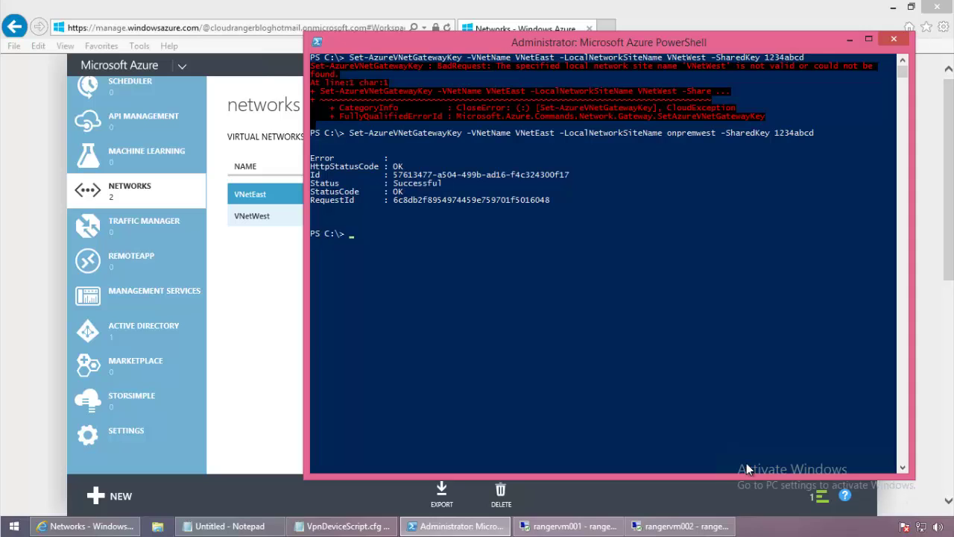
Set VNetWest's gateway key for local site onpremeast using the same shared key.
left_click(401, 334)
type("set")
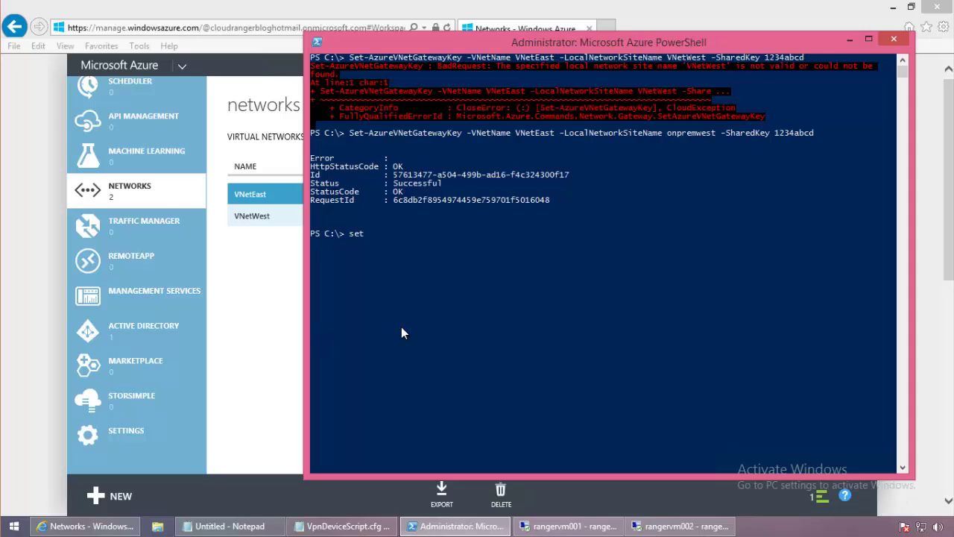
type("-azurevnetgatewayk")
key("Tab")
type("-vne")
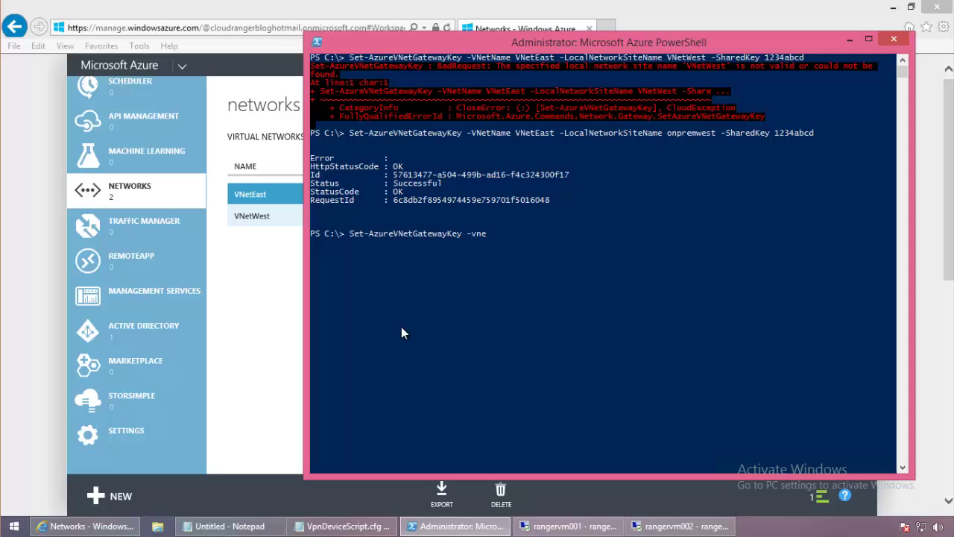
key("Tab")
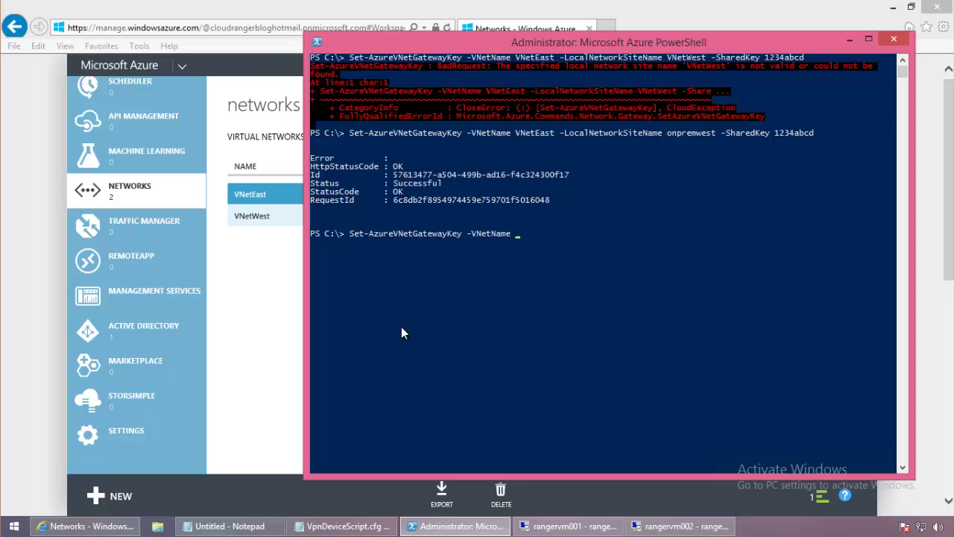
type("VNetWest -local")
key("Tab")
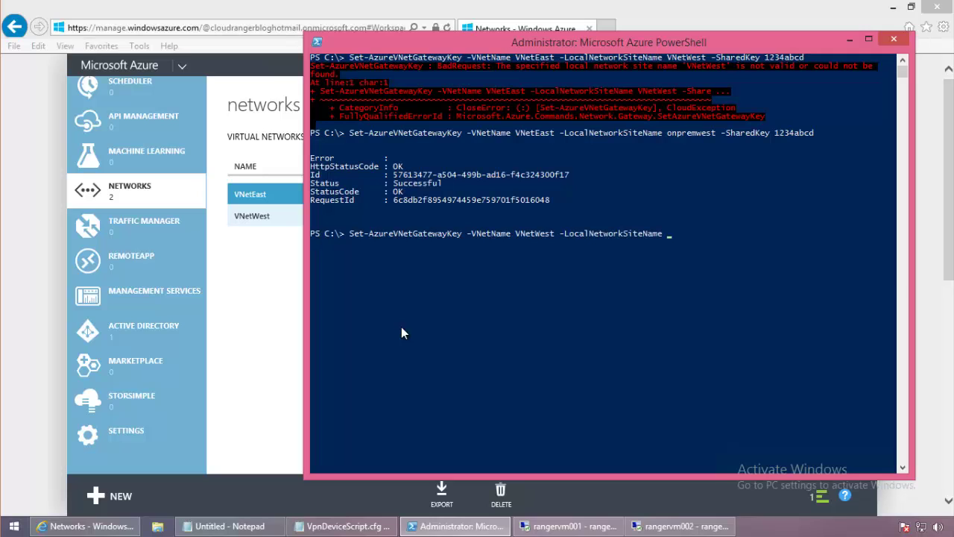
type("onprem")
type("east -SharedKey")
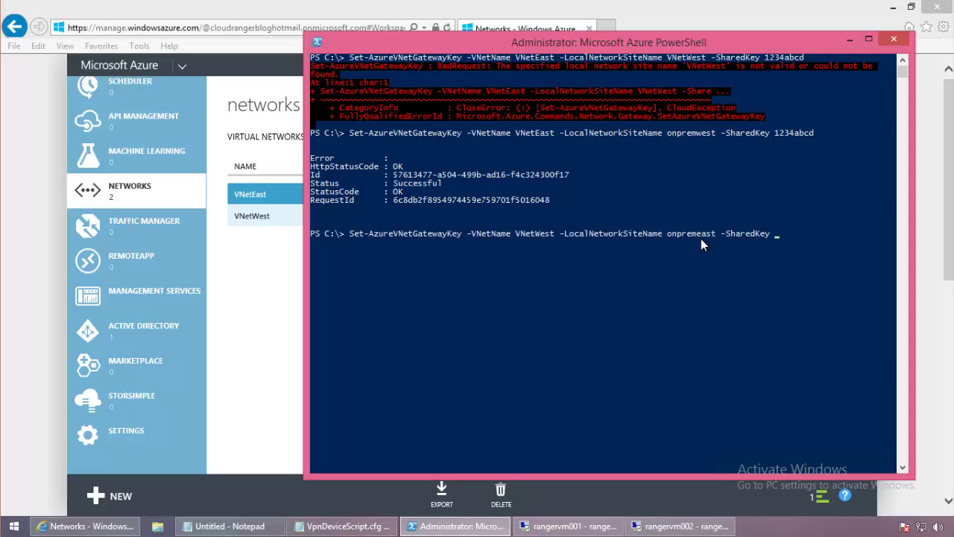
type(" 1234abcd")
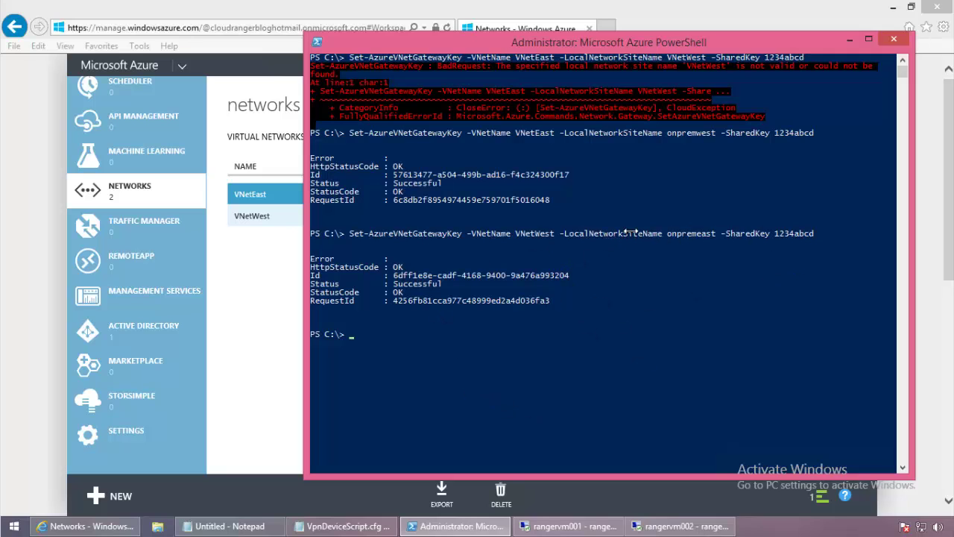
Open VNetEast's dashboard, check its shared key via Manage Key, and minimize PowerShell.
left_click(268, 281)
left_click(276, 200)
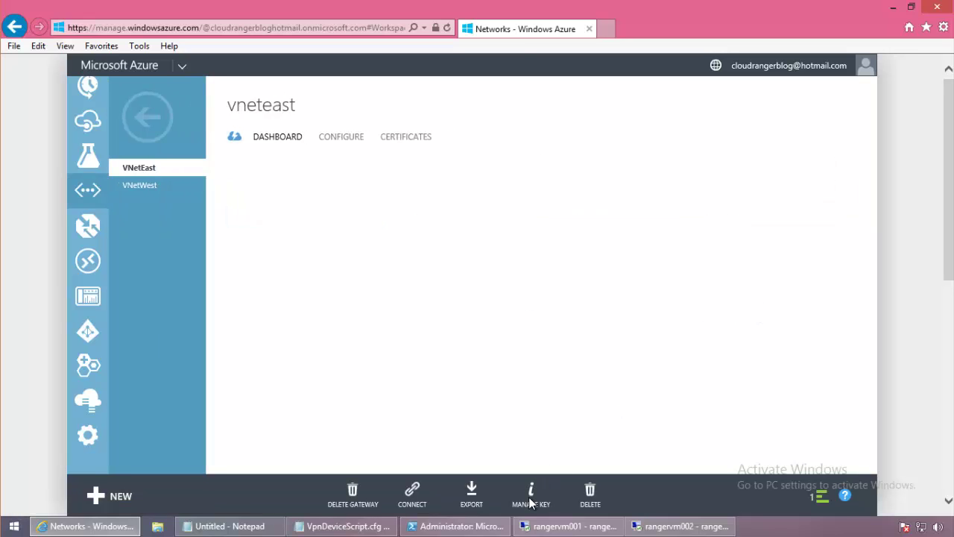
left_click(530, 503)
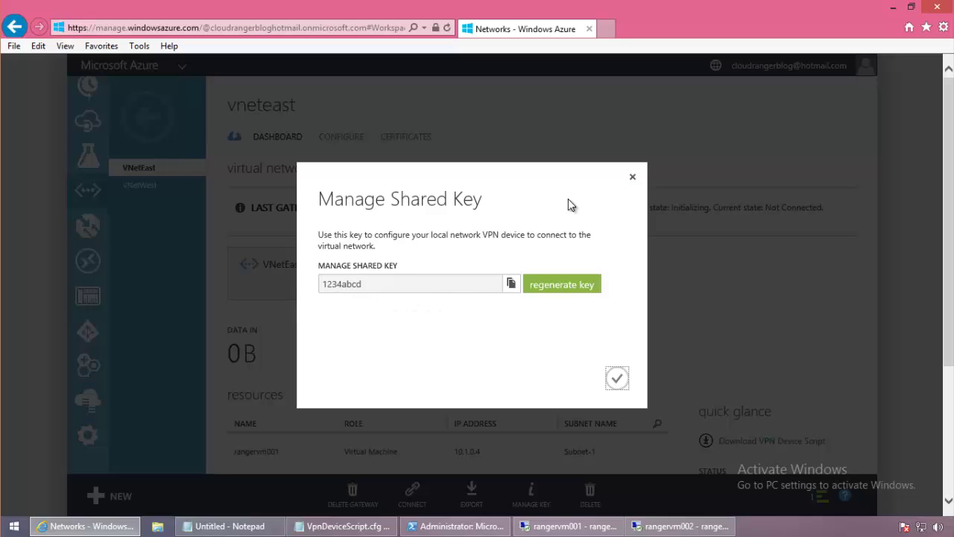
left_click(633, 178)
left_click(457, 525)
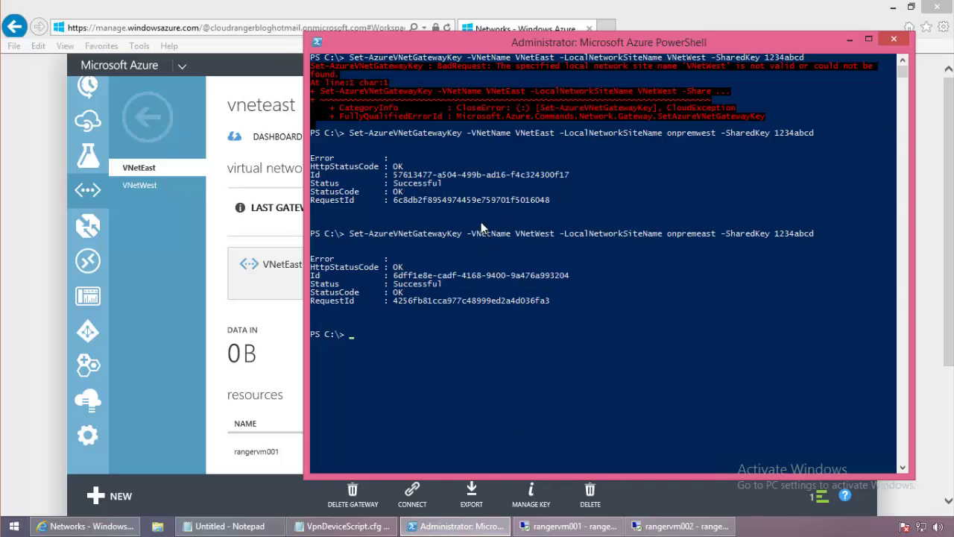
left_click(848, 41)
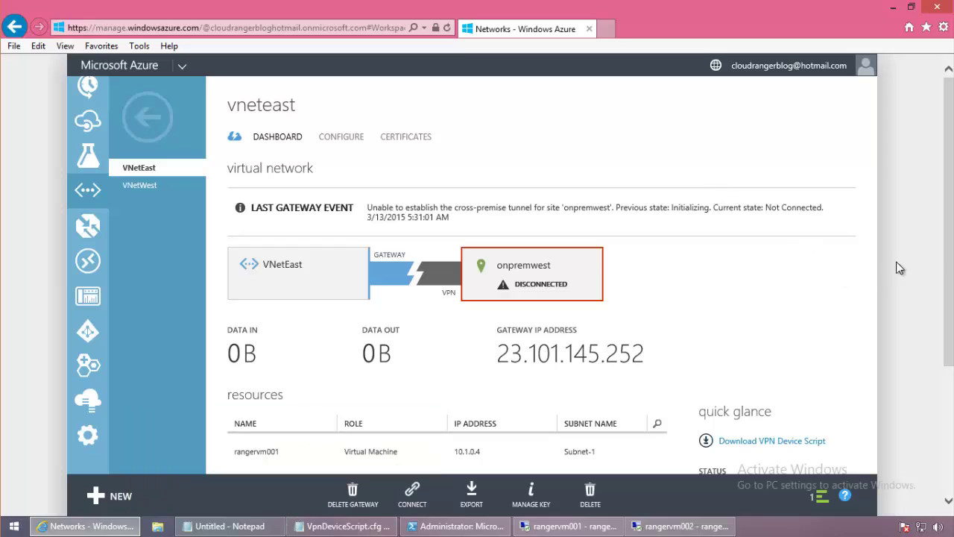
Connect VNetEast's gateway to onpremwest and VNetWest's gateway to onpremeast.
scroll(951, 255, "down", 3)
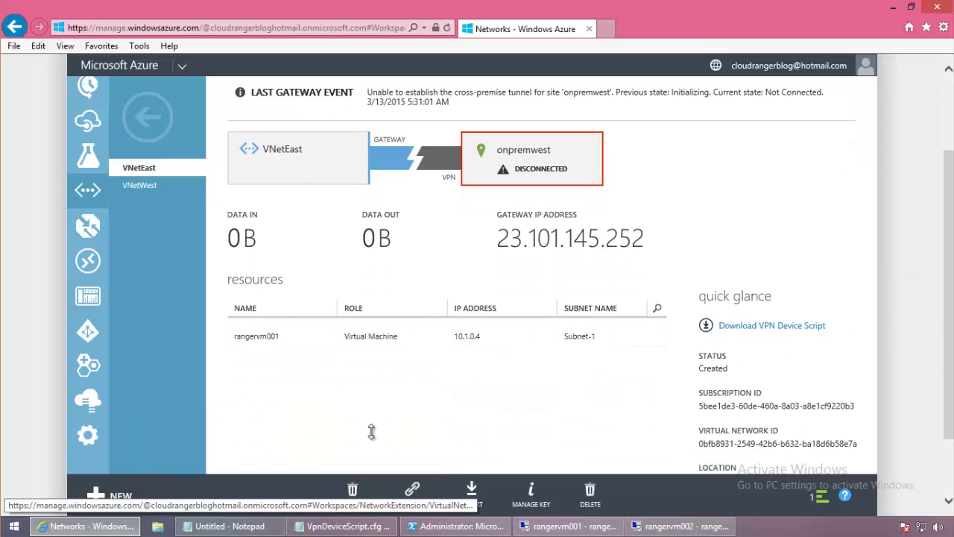
left_click(416, 507)
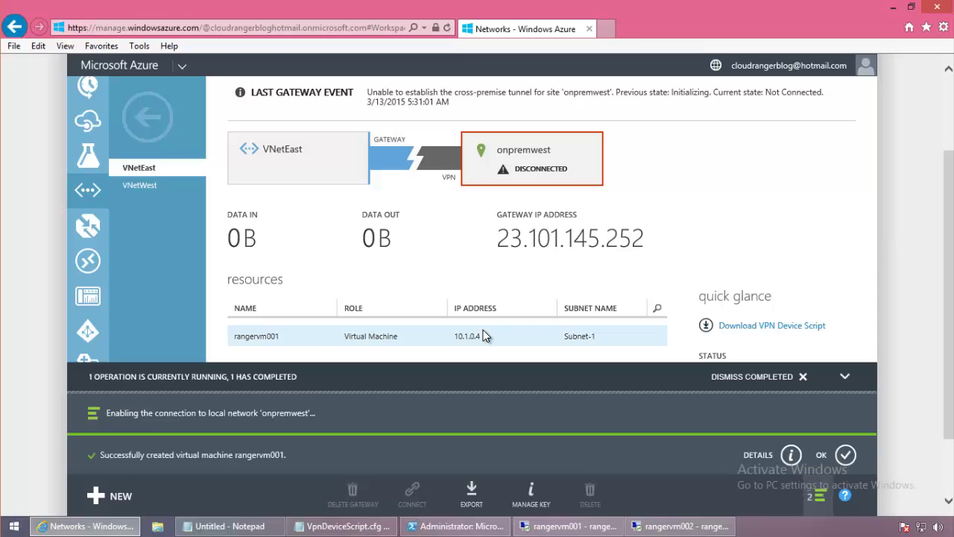
left_click(142, 186)
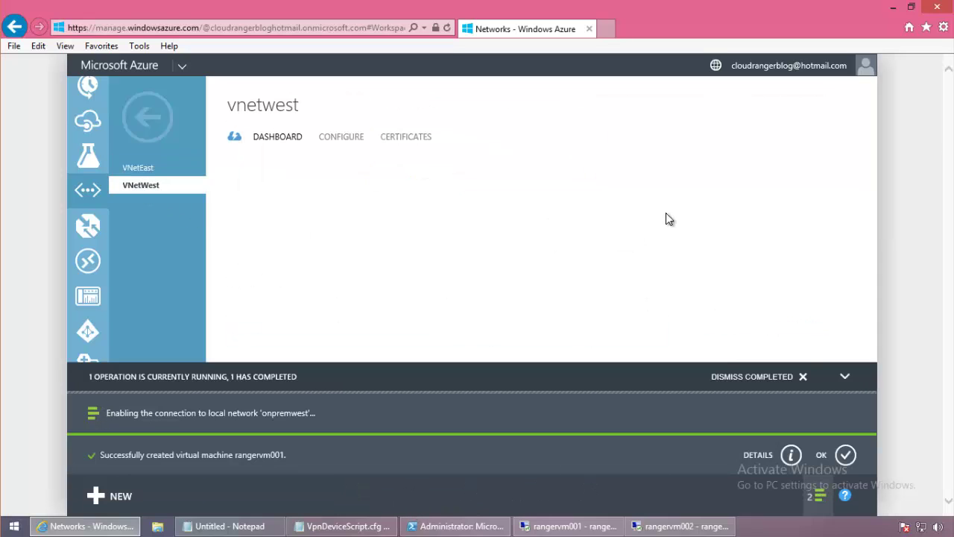
left_click(803, 376)
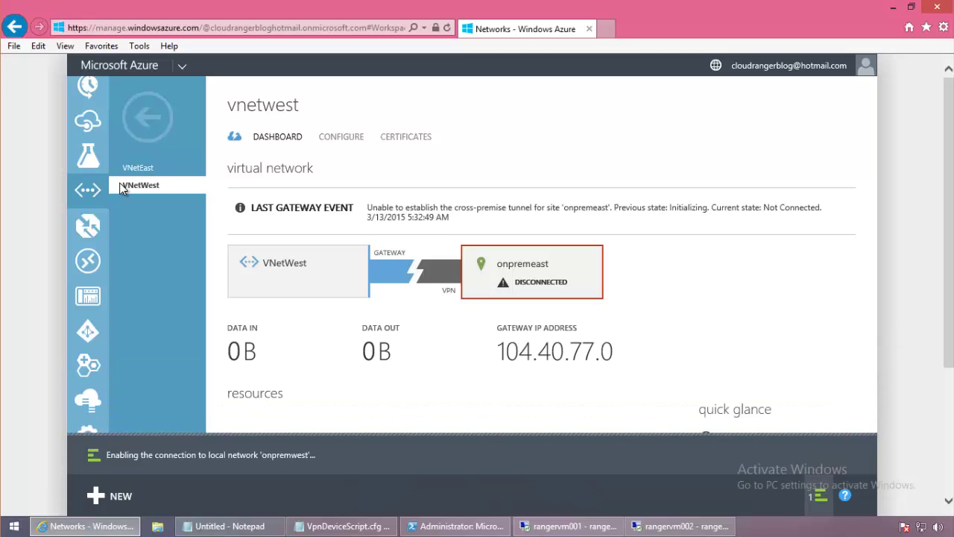
scroll(919, 348, "down", 3)
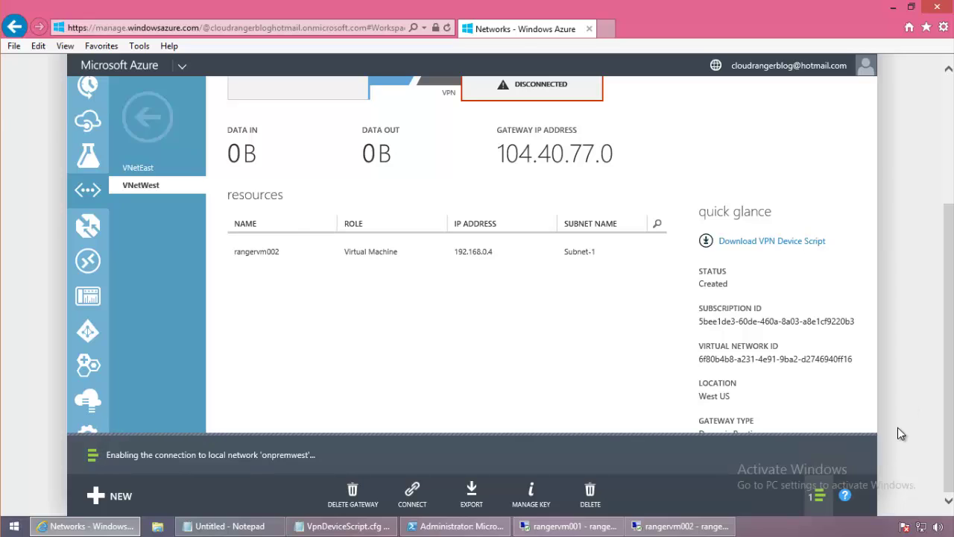
scroll(898, 427, "up", 2)
scroll(897, 427, "down", 2)
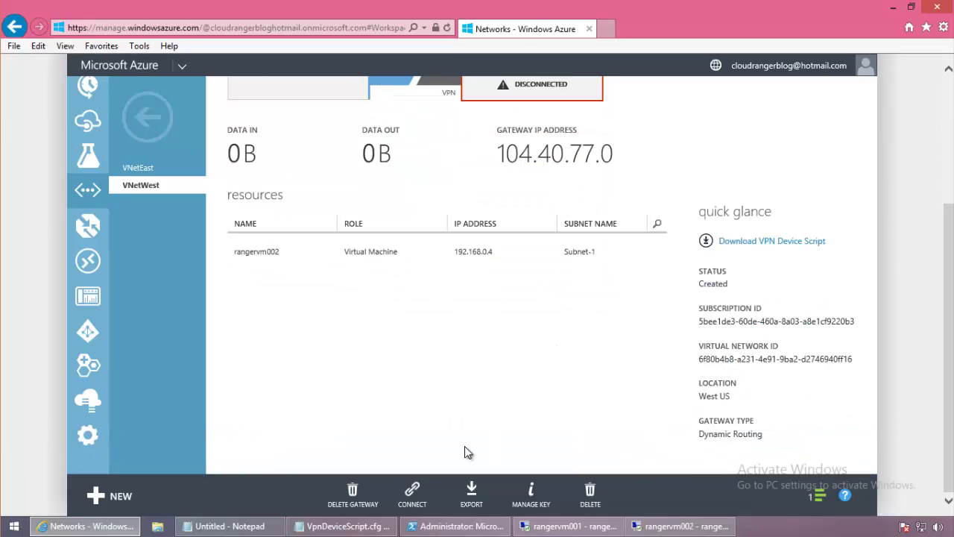
left_click(523, 261)
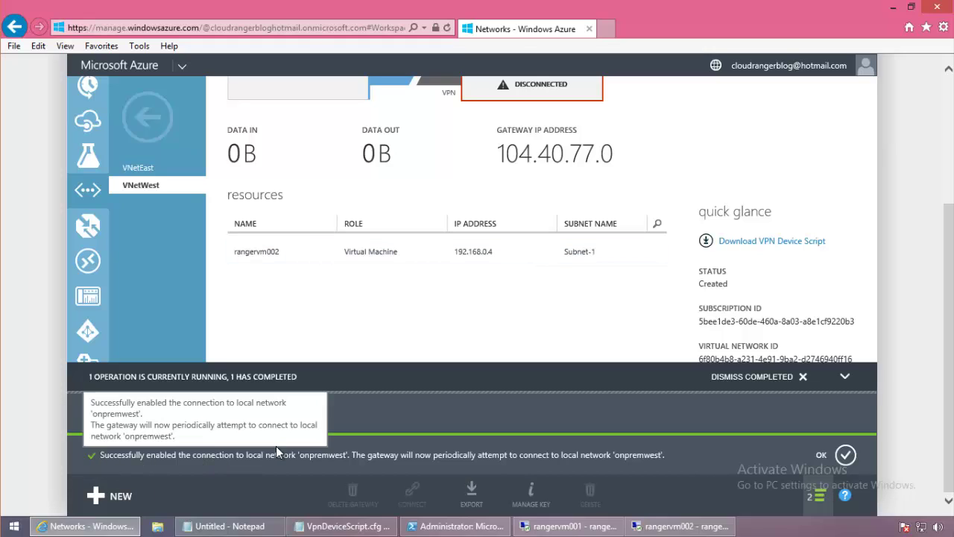
Clear the completed notifications and compare connection status on both network dashboards.
left_click(803, 377)
left_click(951, 168)
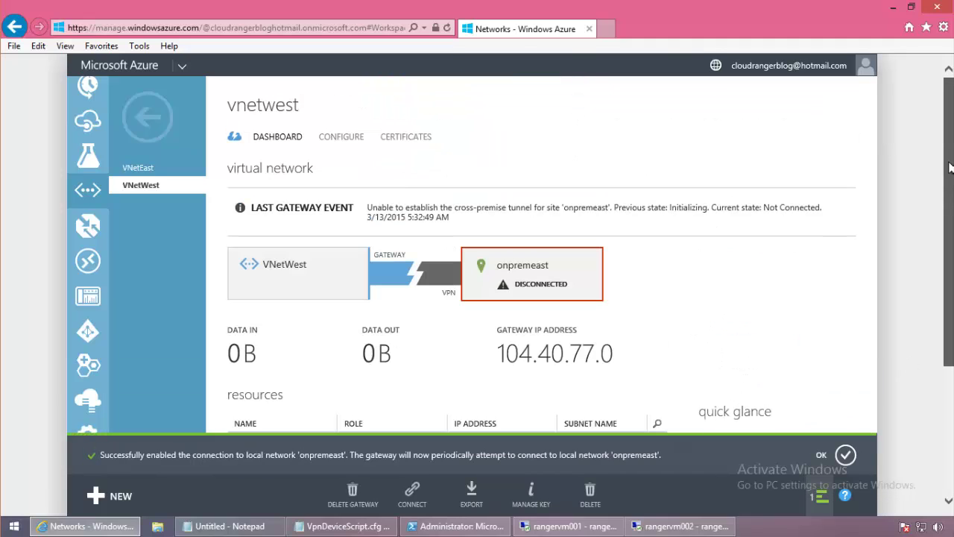
left_click(845, 455)
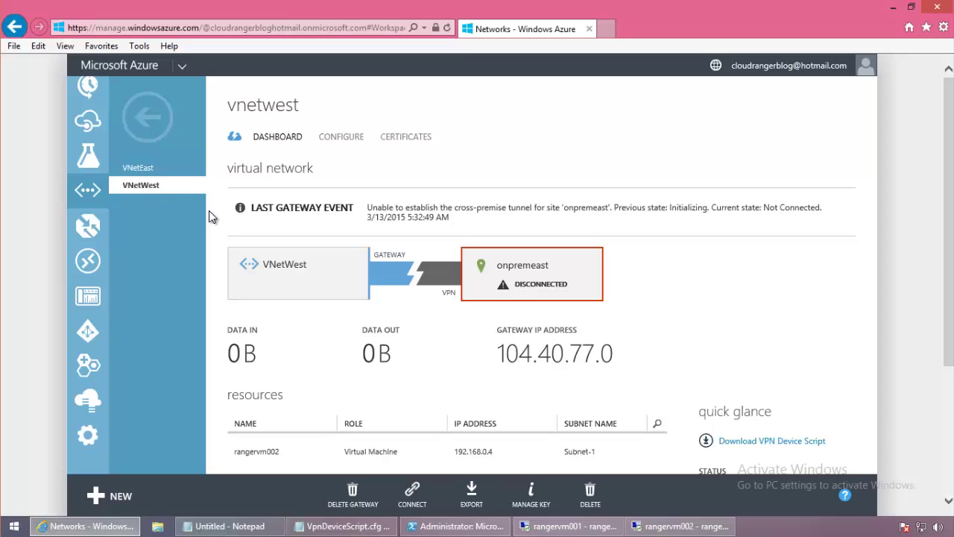
left_click(148, 170)
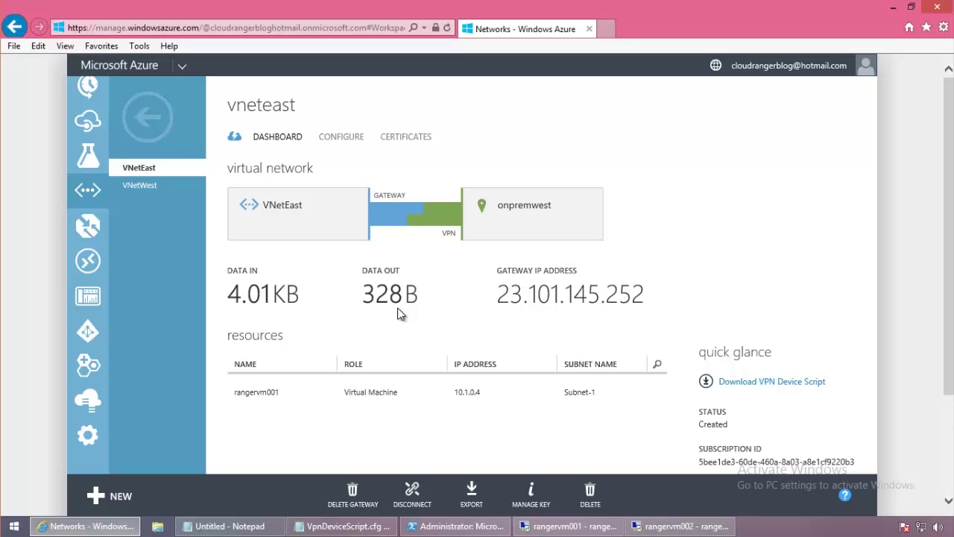
left_click(146, 187)
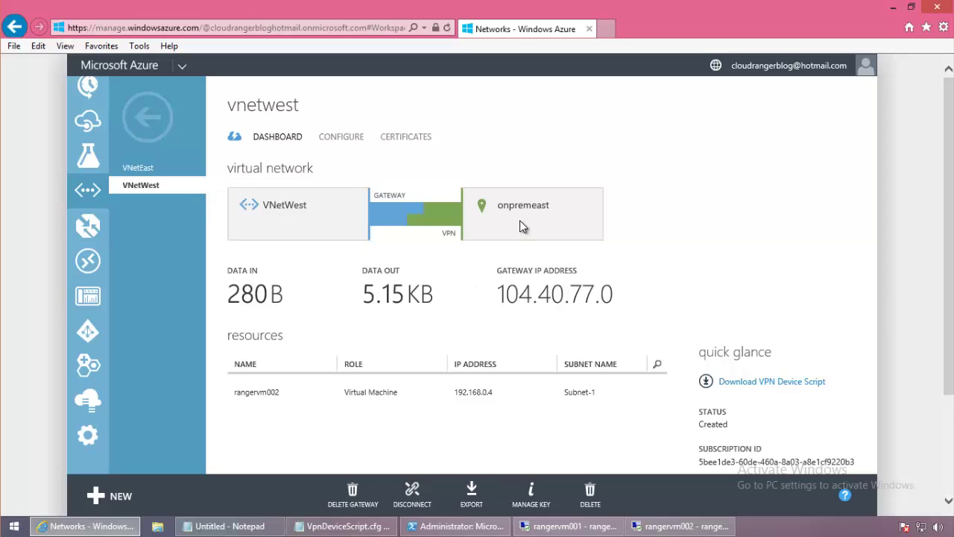
left_click(158, 168)
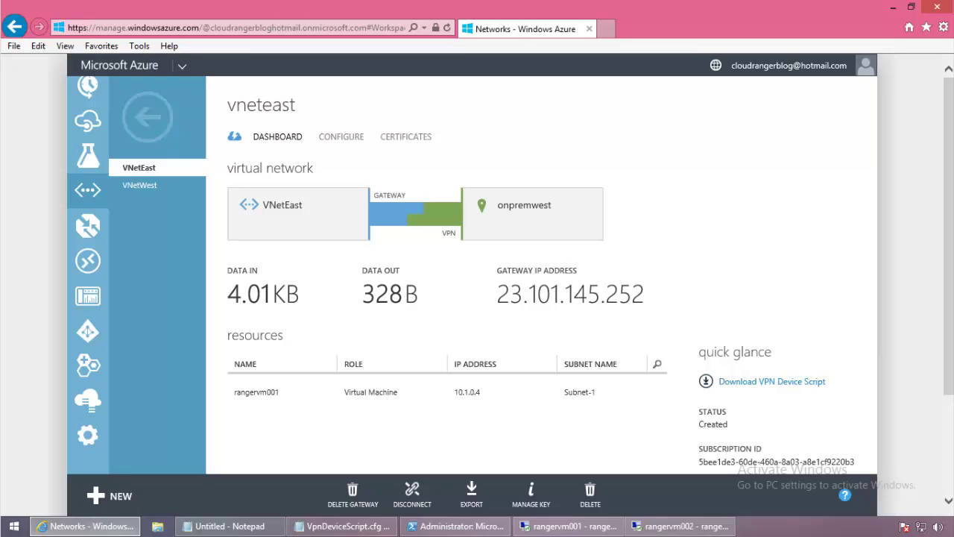
left_click(139, 185)
left_click(140, 169)
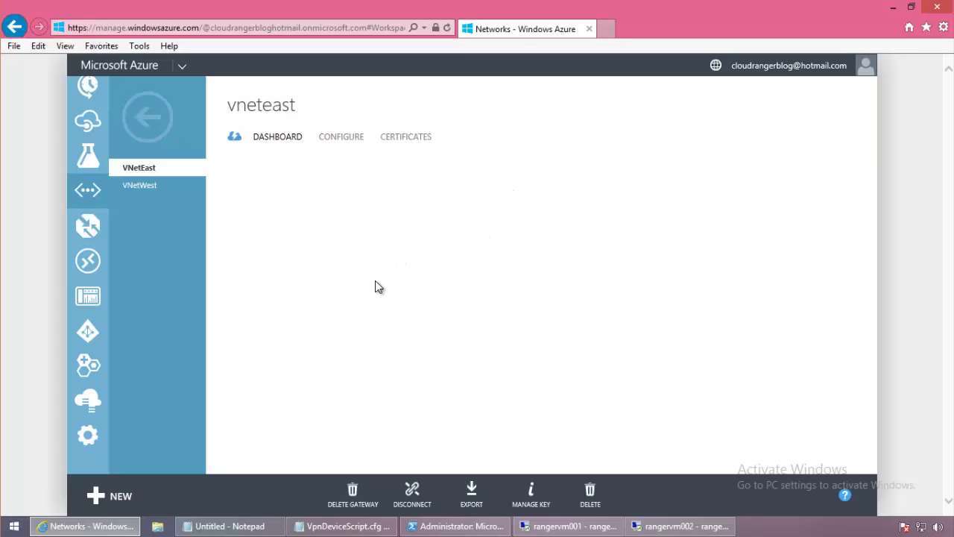
Run ipconfig on rangervm002 and rangervm001, showing 192.168.0.4 and 10.1.0.4.
left_click(567, 526)
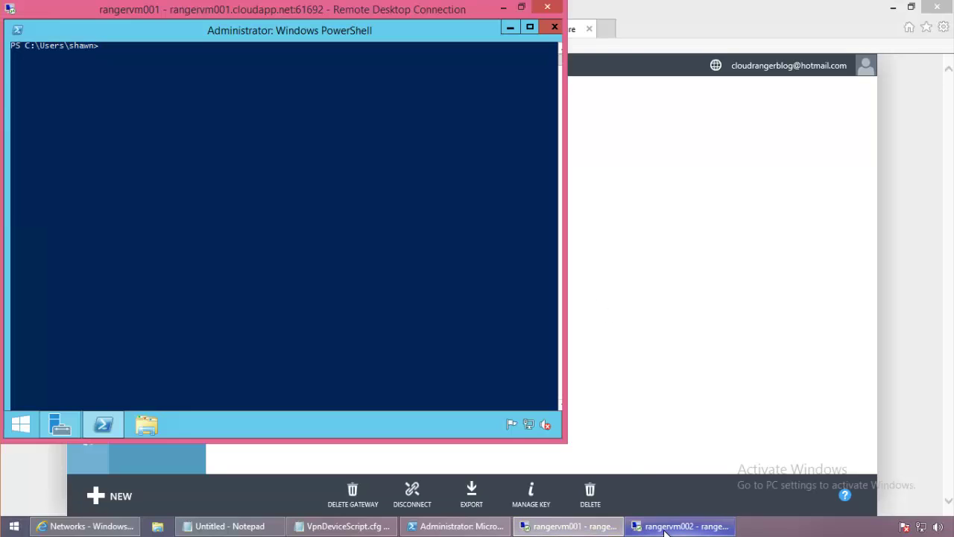
left_click(678, 525)
left_click(613, 255)
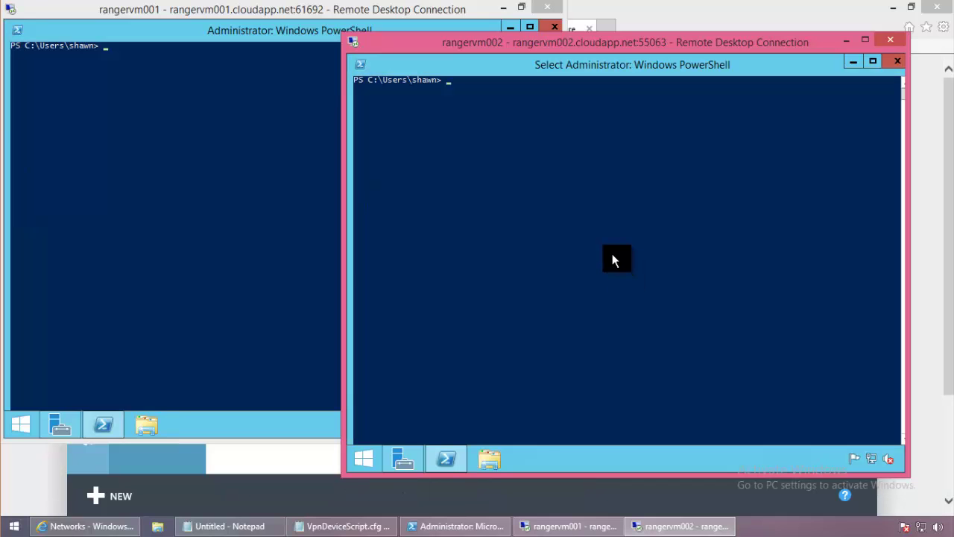
type("ipconfig")
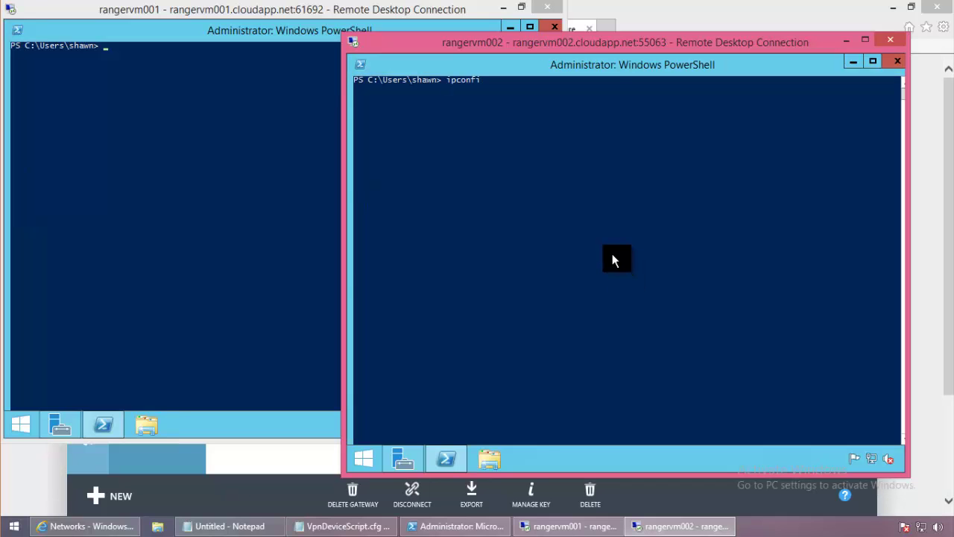
key("Return")
left_click(243, 131)
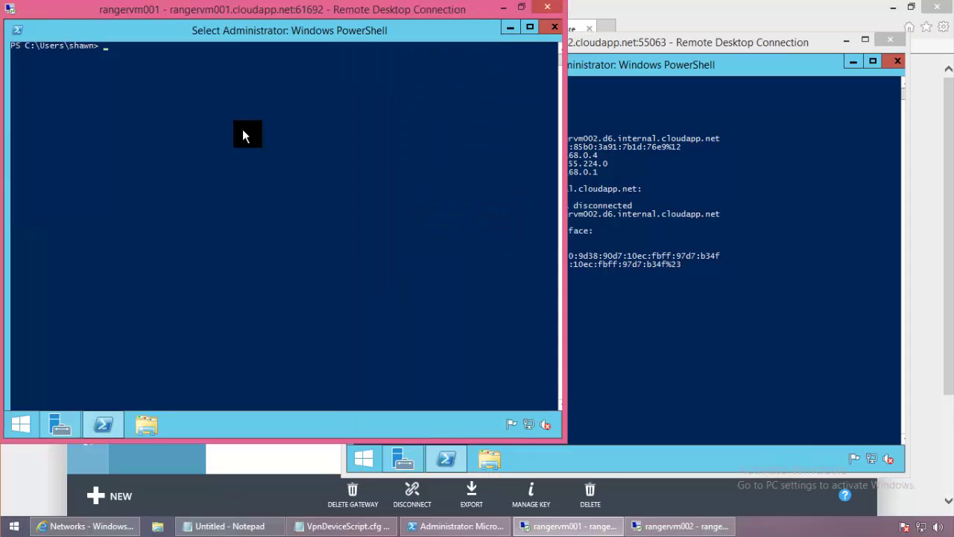
type("ipconfig")
key("Return")
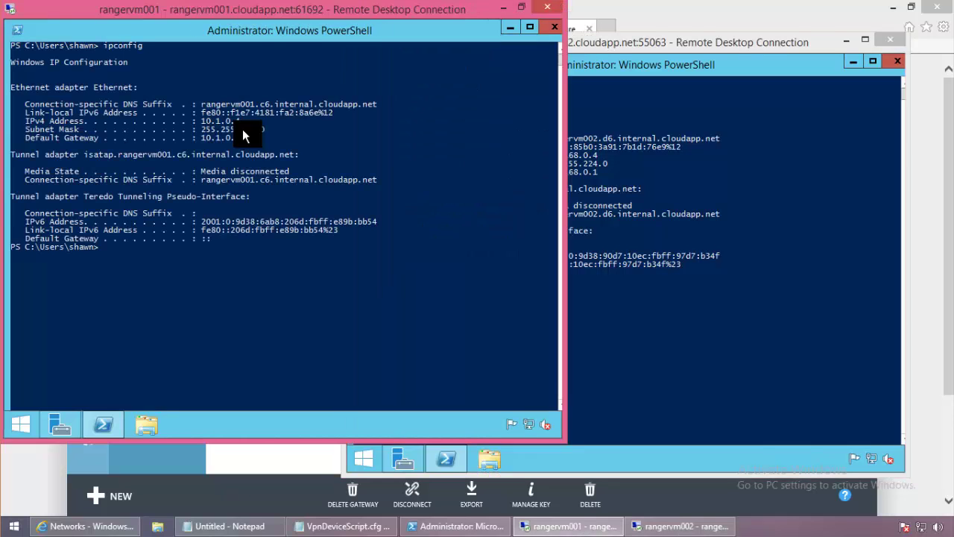
left_click_drag(607, 52, 694, 29)
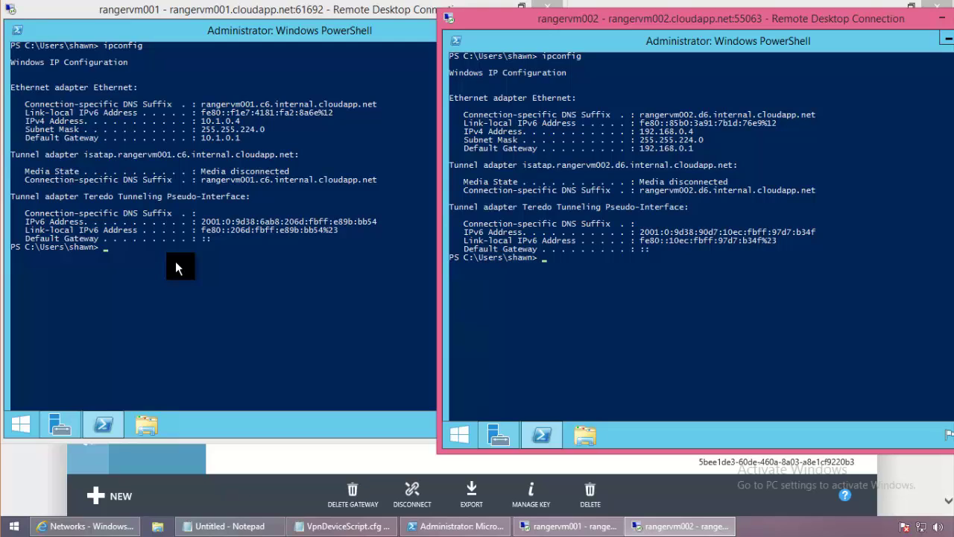
On rangervm001, ping 192.168.0.4 to test reachability of the west network.
left_click(176, 262)
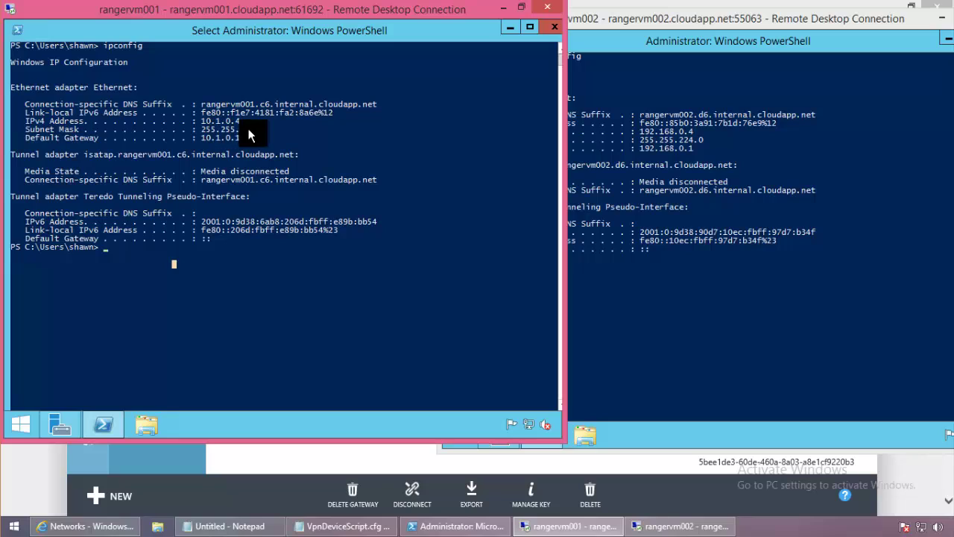
type("p")
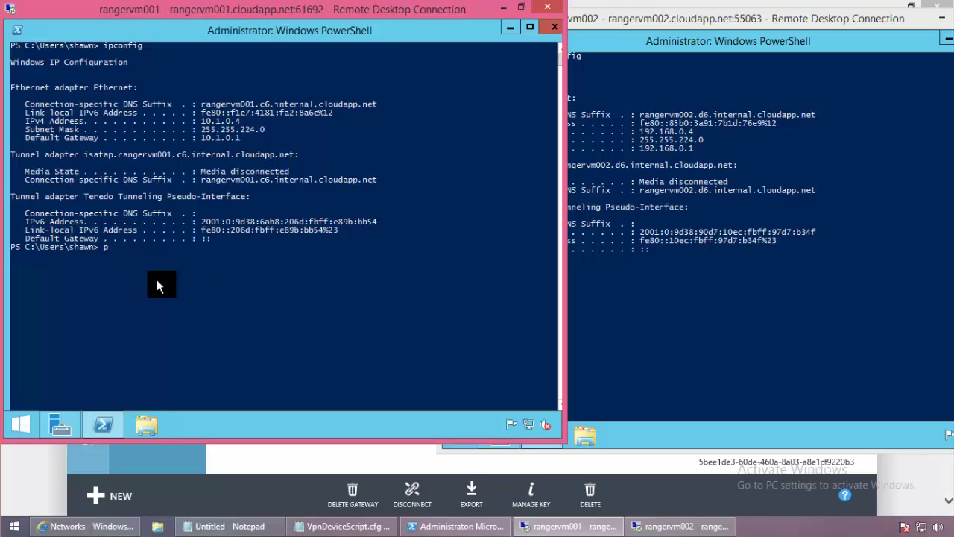
type("ing 192.168.")
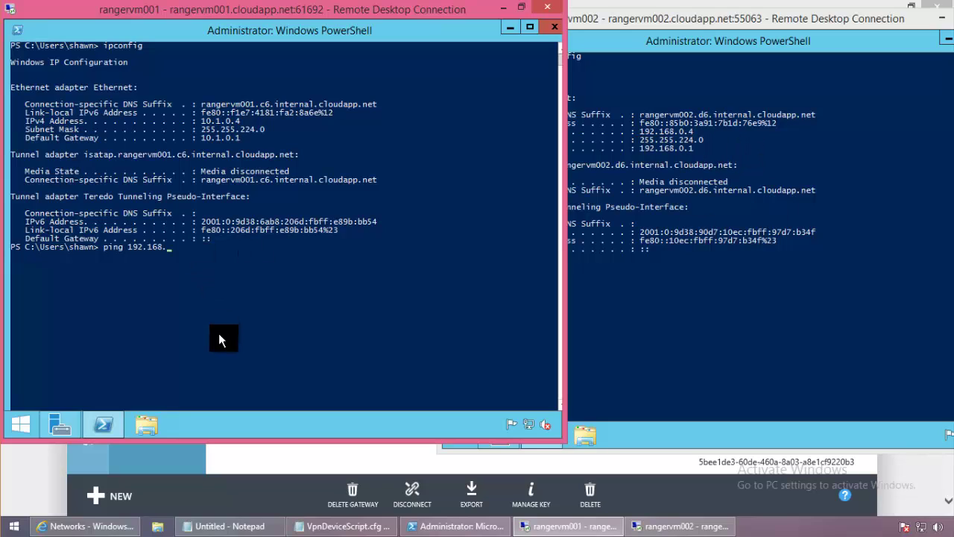
type("0.4")
key("Return")
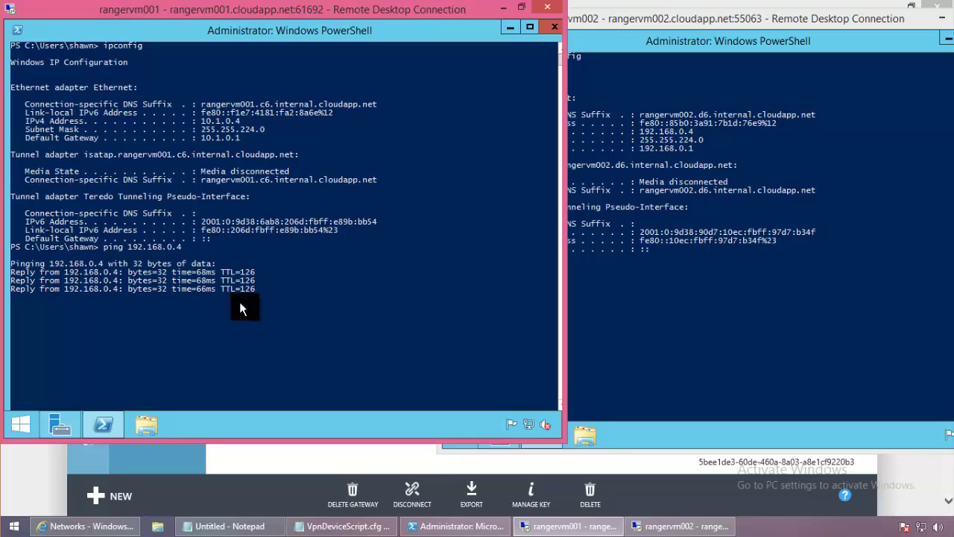
On rangervm002, ping 10.1.0.4, then return to the Azure portal.
left_click(732, 354)
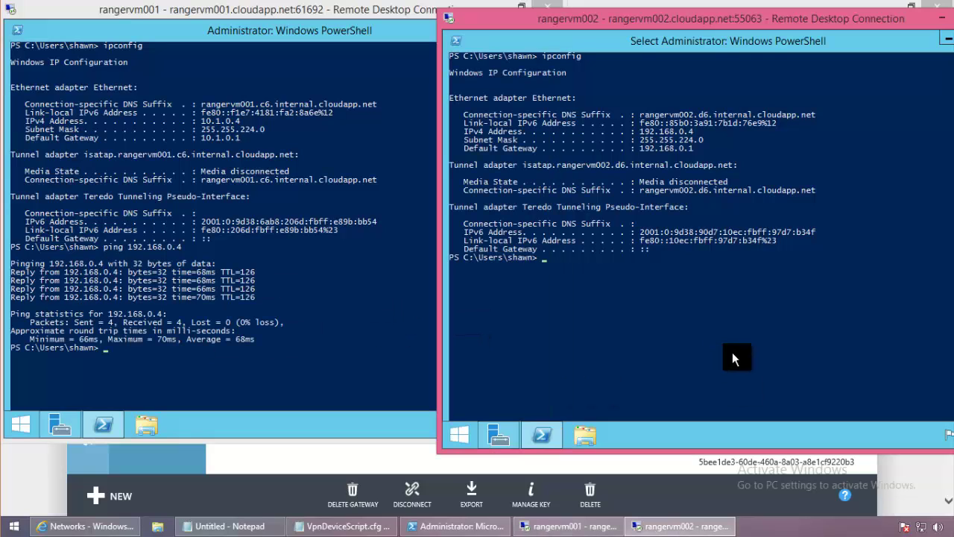
type("ping 10")
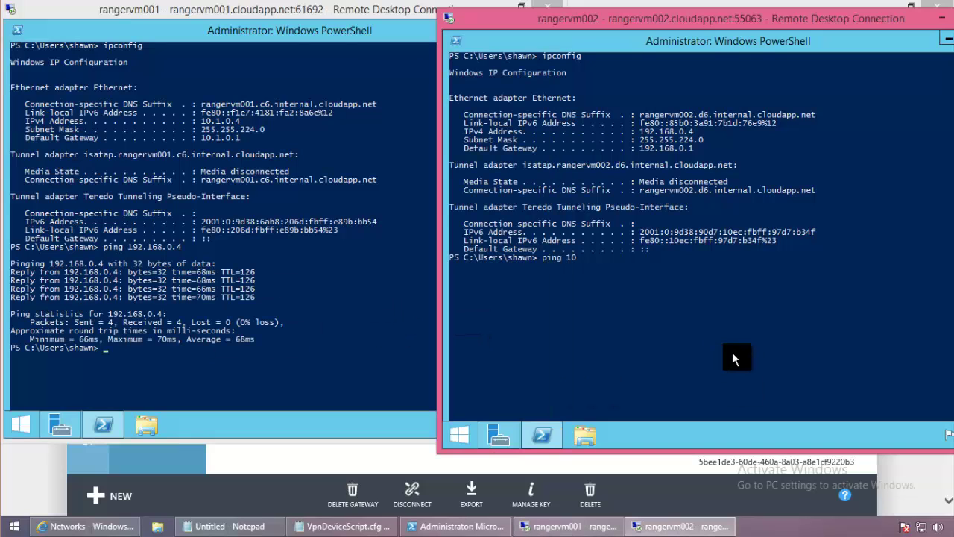
type(".1.0.4")
key("Return")
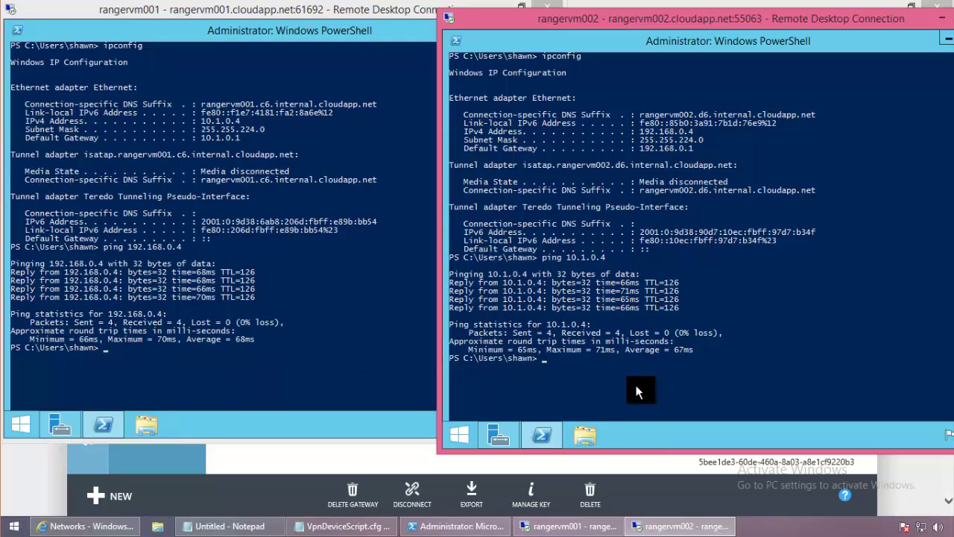
left_click(312, 467)
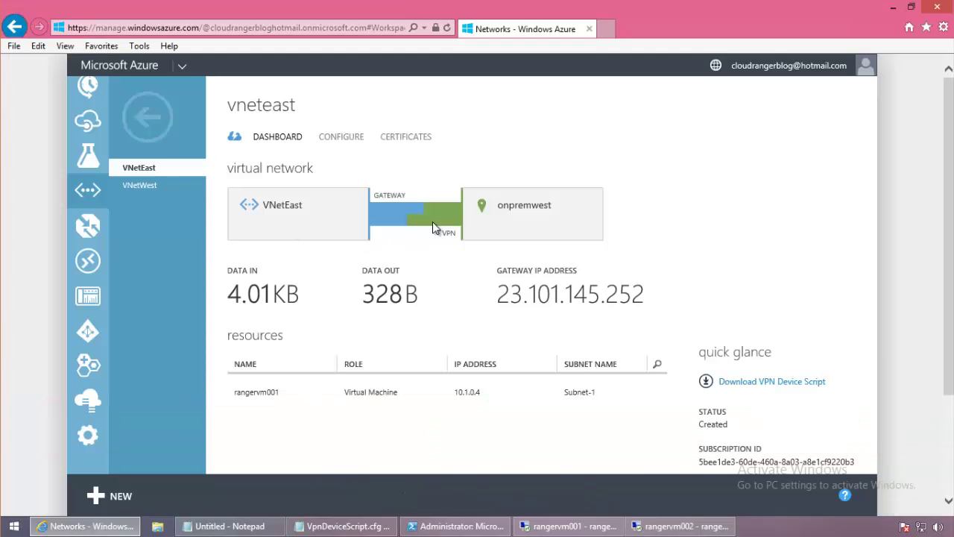
Recheck the rangervm001 and rangervm002 sessions, then go back to the portal's virtual networks list.
left_click(589, 526)
left_click(682, 526)
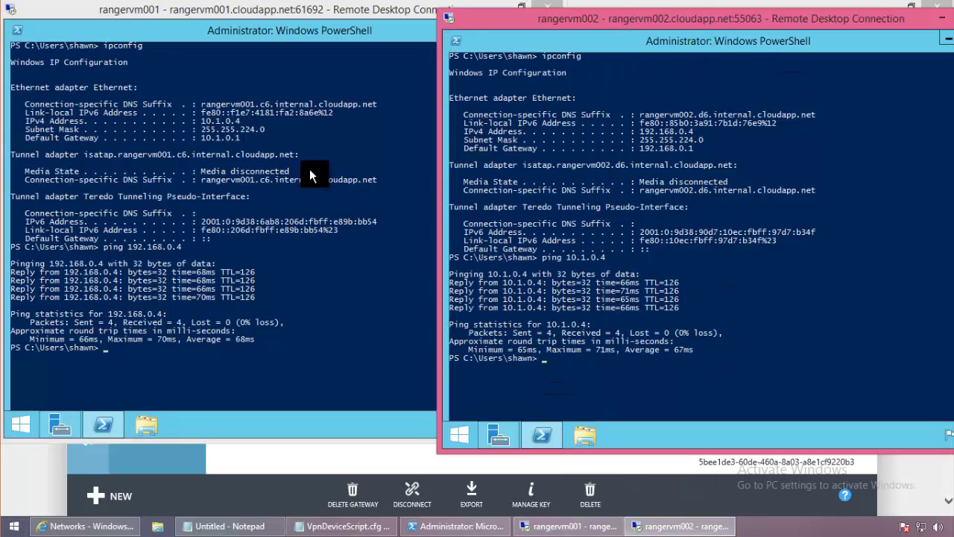
left_click(319, 292)
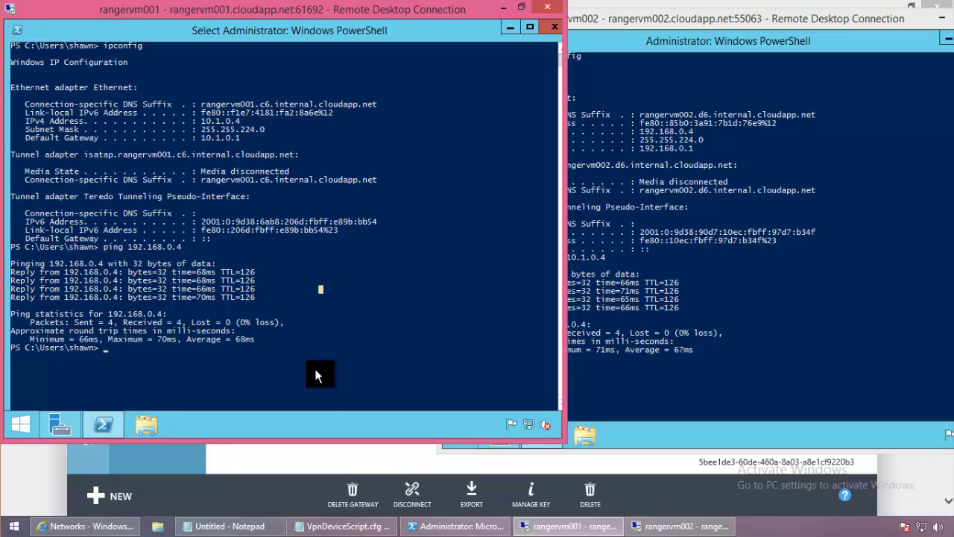
left_click(298, 471)
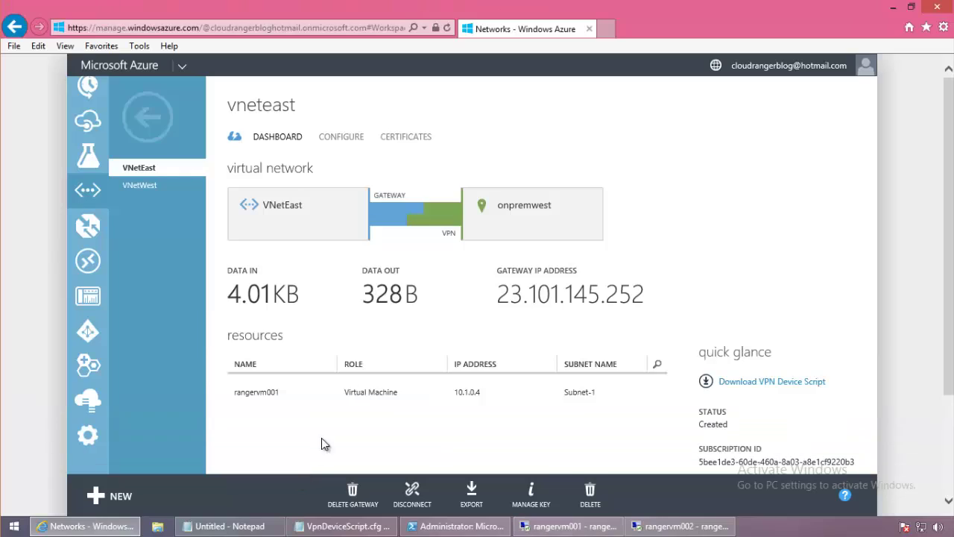
left_click(165, 132)
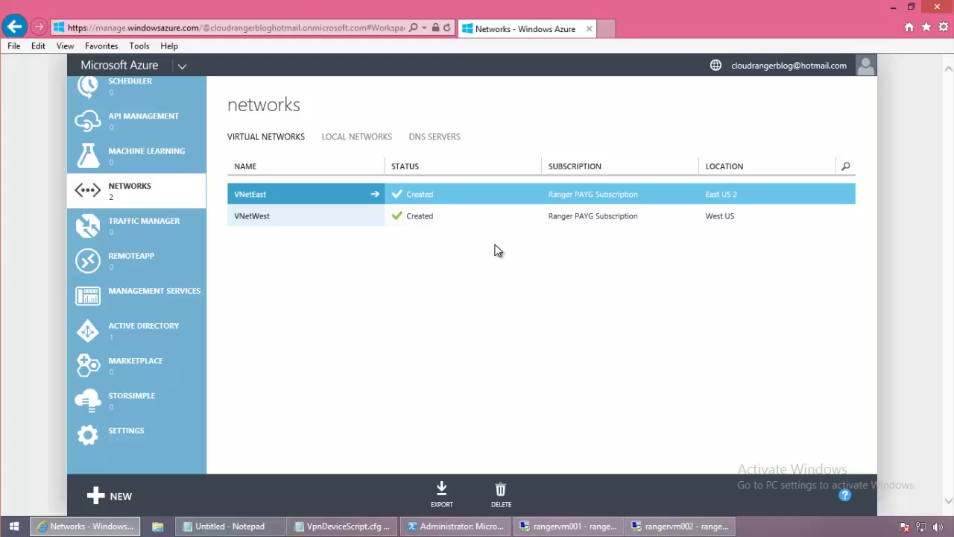
Check VNetEast's dashboard and gateway IP 23.101.145.252, then view the local networks list.
left_click(319, 202)
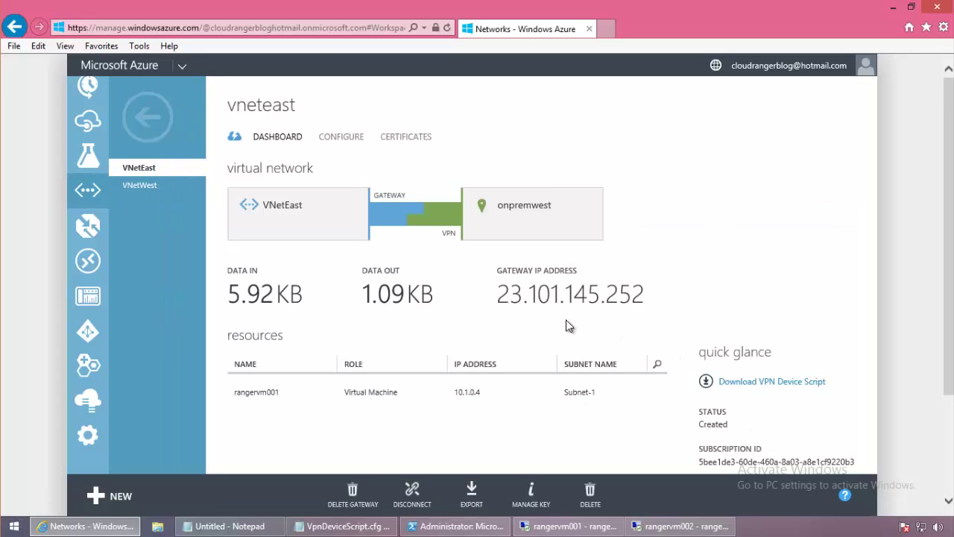
double_click(570, 298)
left_click(633, 341)
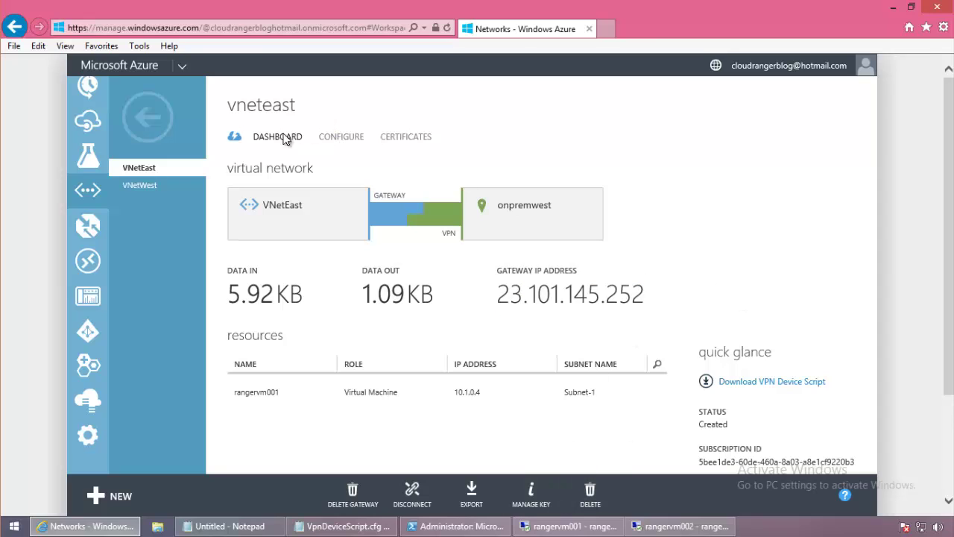
left_click(132, 125)
left_click(347, 140)
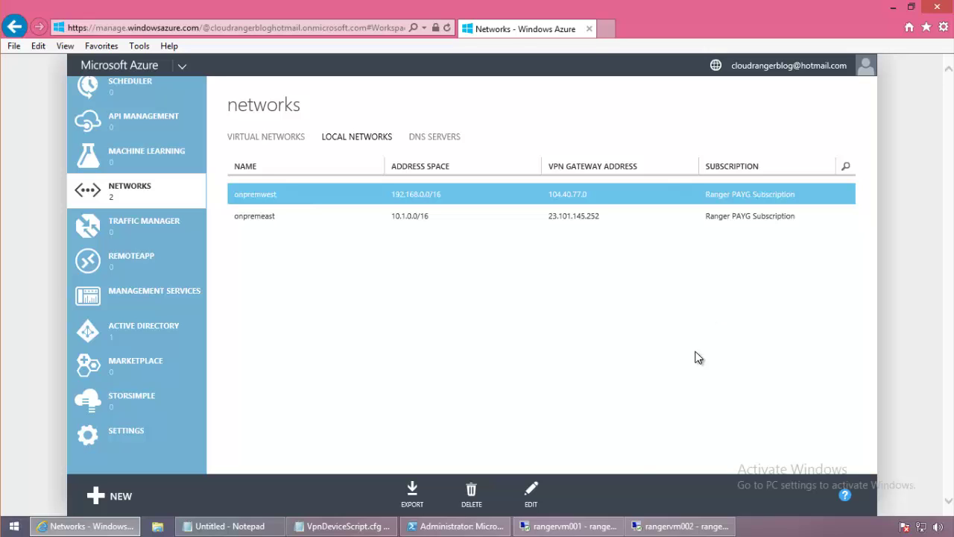
left_click(617, 526)
left_click(648, 527)
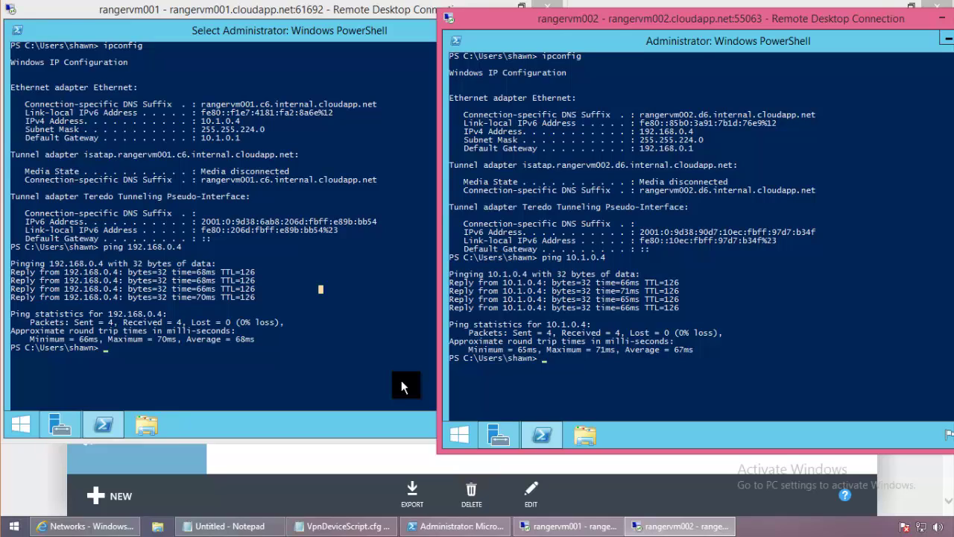
left_click(379, 455)
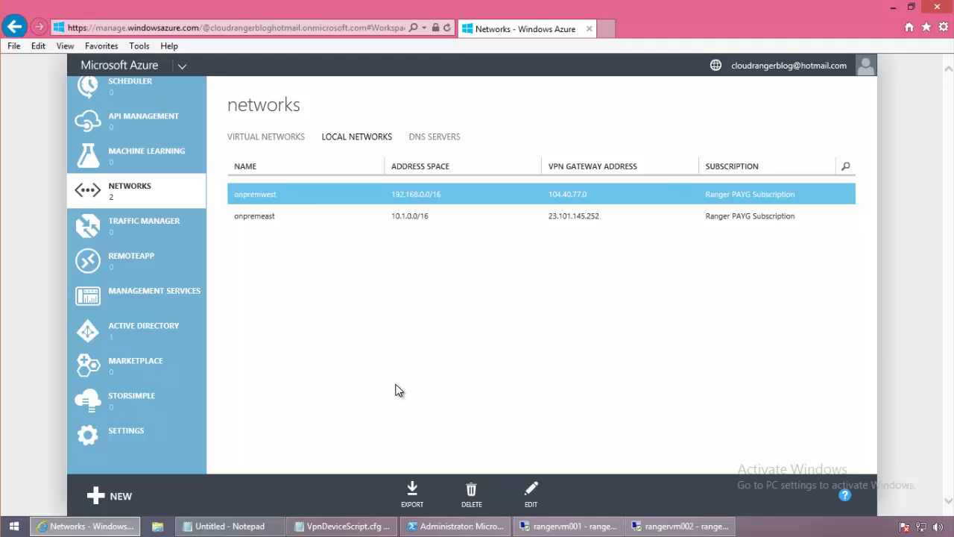
Reopen VNetEast's dashboard from Networks and select its gateway IP address 23.101.145.252.
scroll(160, 296, "up", 6)
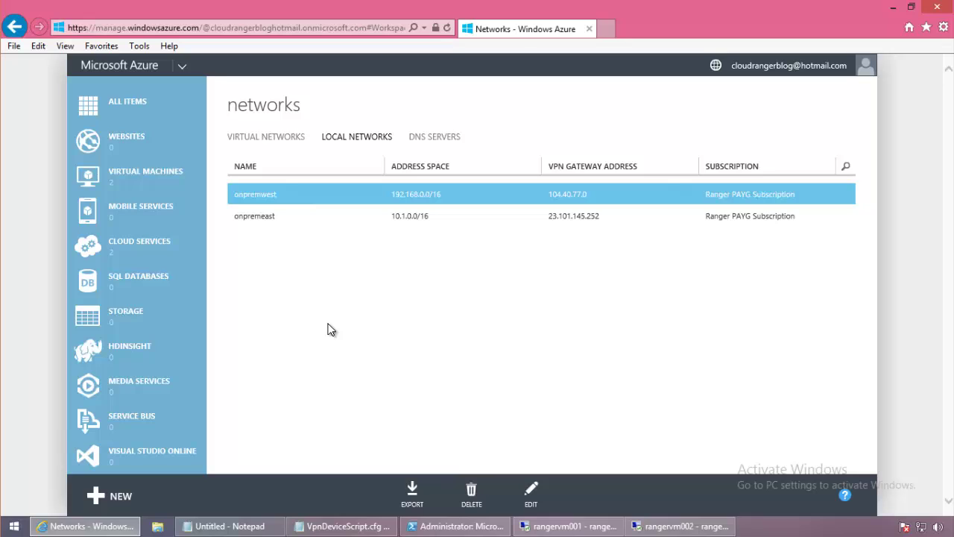
scroll(179, 321, "down", 6)
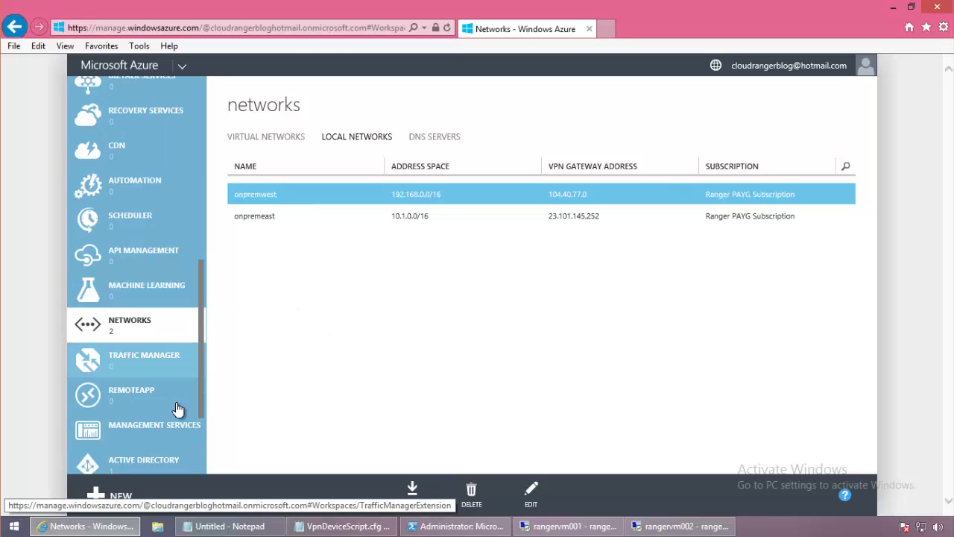
left_click(147, 337)
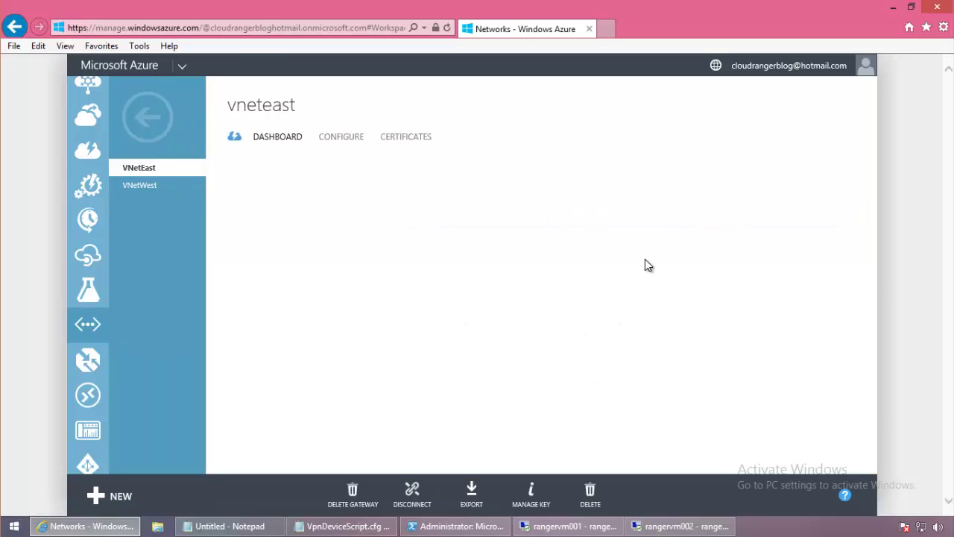
left_click_drag(656, 302, 497, 273)
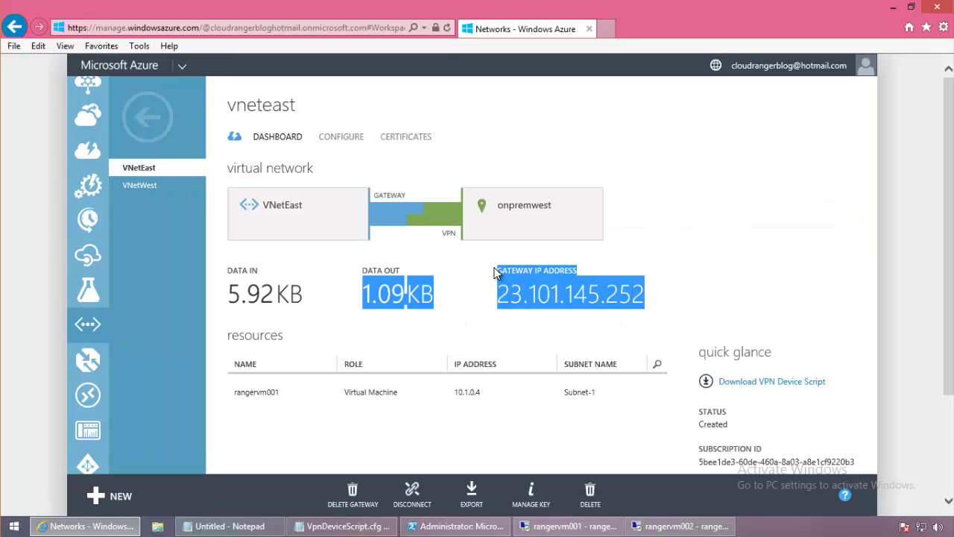
left_click(625, 308)
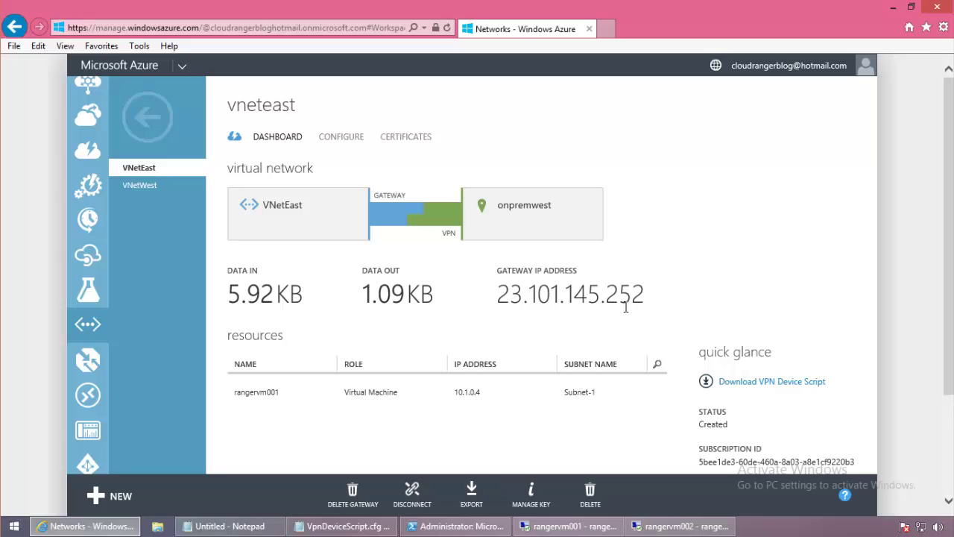
left_click_drag(659, 308, 501, 279)
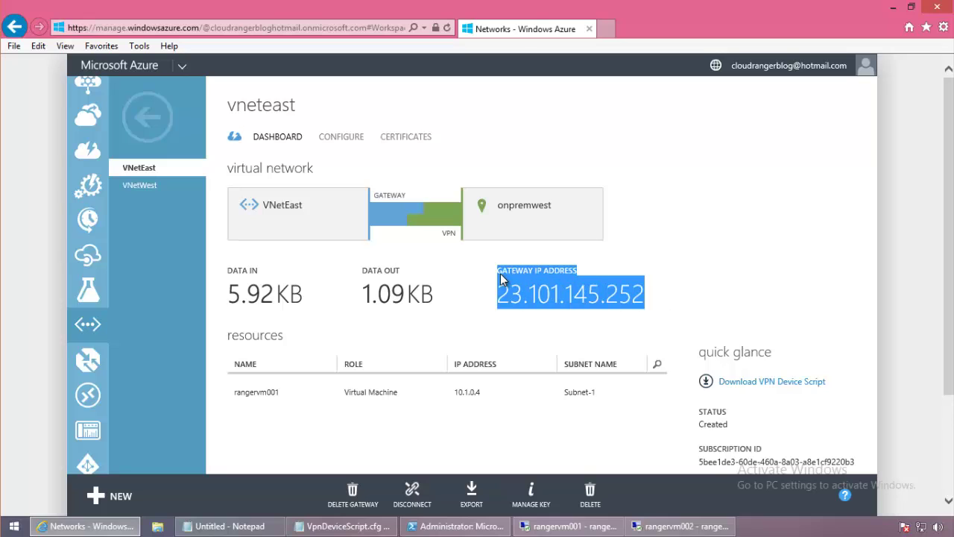